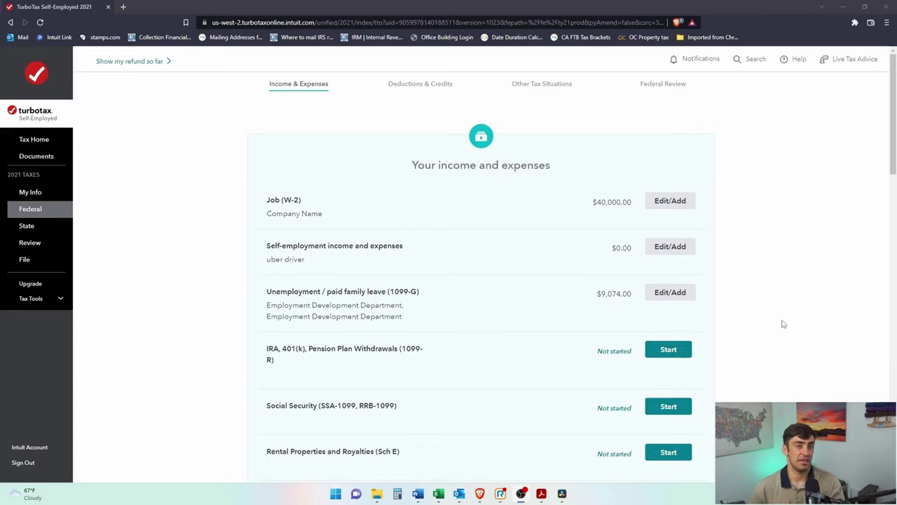
# Step: Expand the Investments and Savings section on the Income & Expenses summary
pyautogui.scroll(-9, 720, 342)
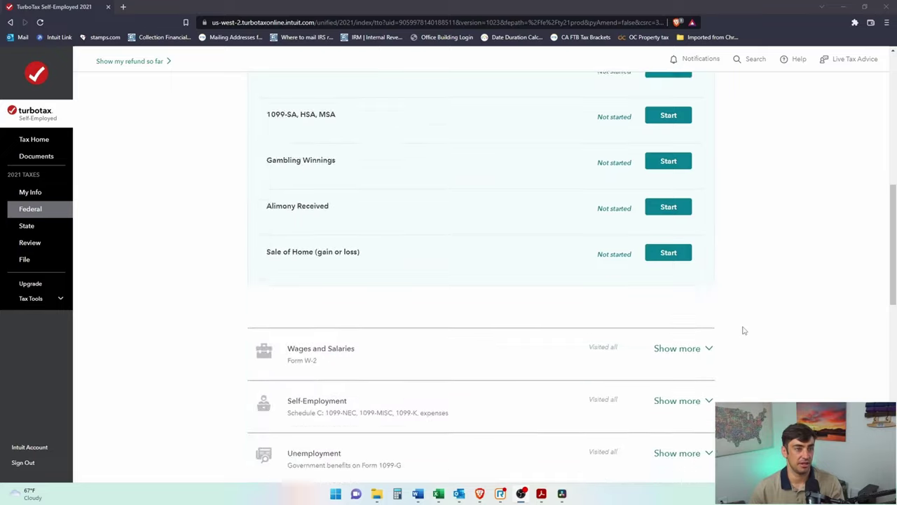
pyautogui.scroll(-2, 641, 318)
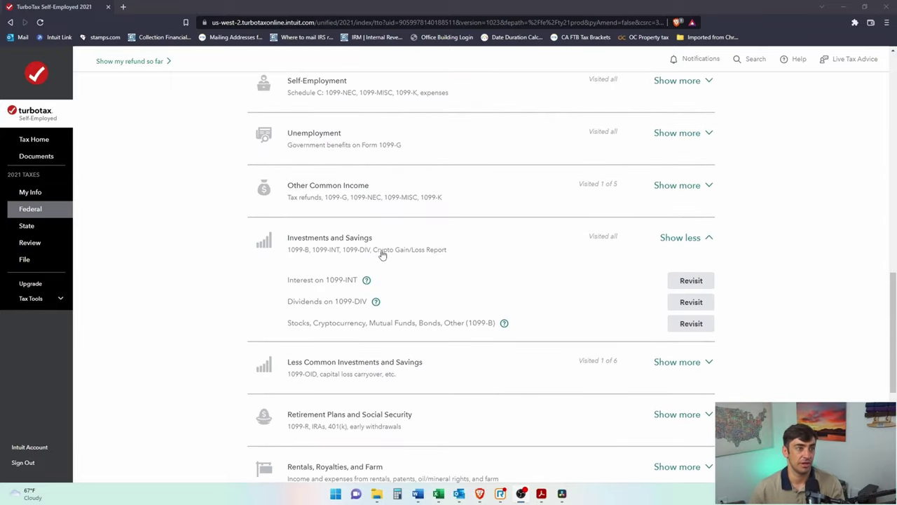
pyautogui.moveTo(382, 252); pyautogui.dragTo(287, 255)
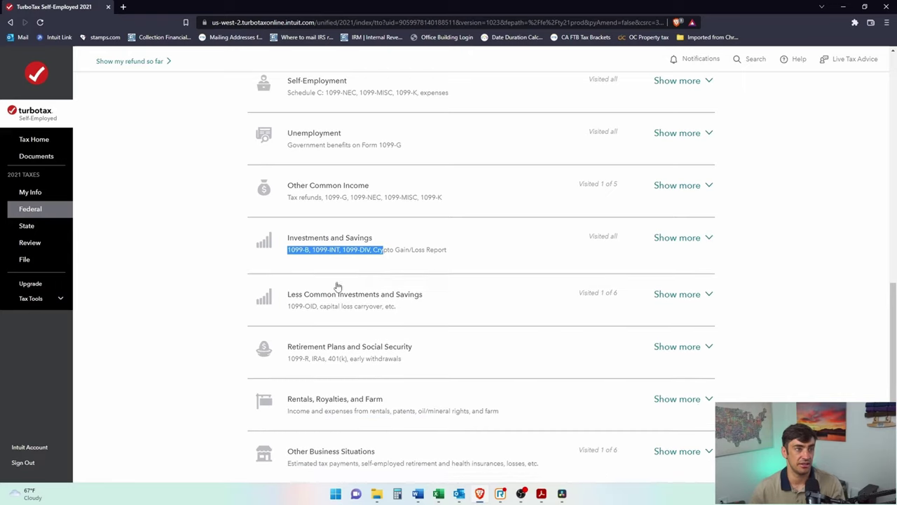
pyautogui.click(404, 254)
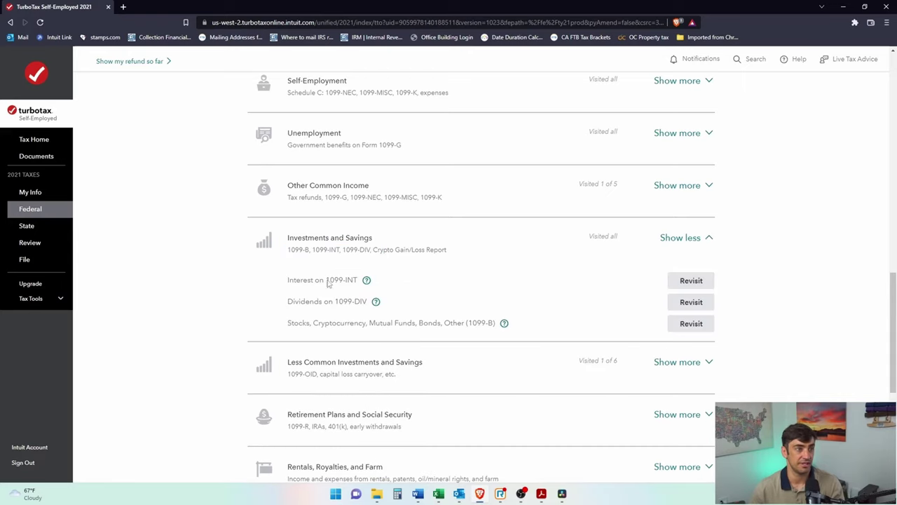
# Step: Revisit Interest on 1099-INT, decline with No thanks, then revisit it again
pyautogui.click(686, 283)
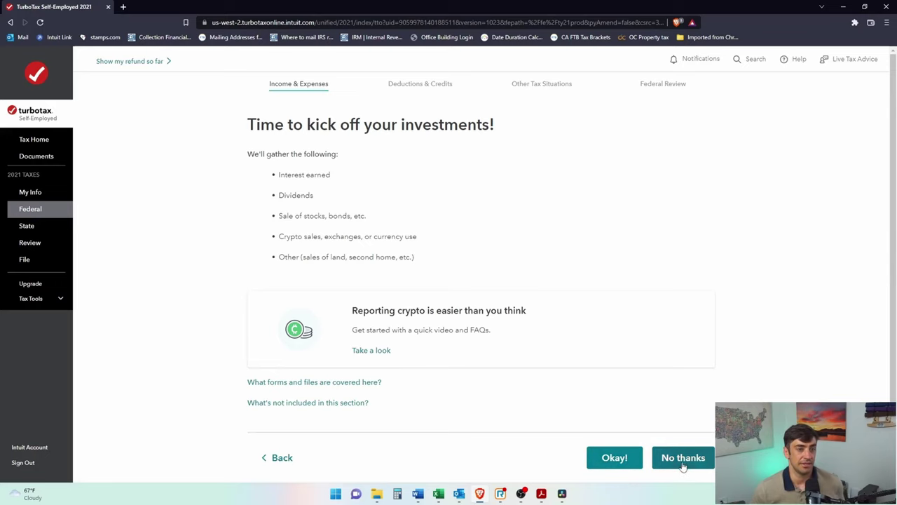
pyautogui.click(659, 457)
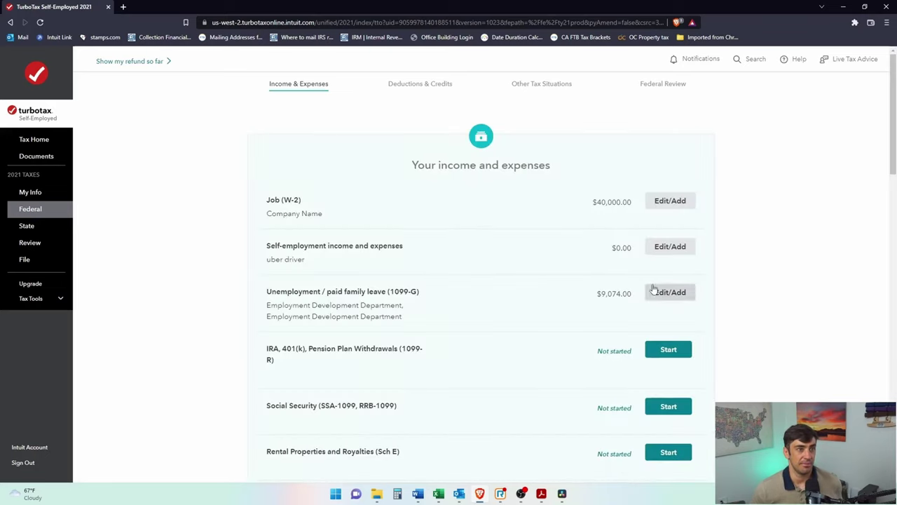
pyautogui.scroll(-11, 585, 298)
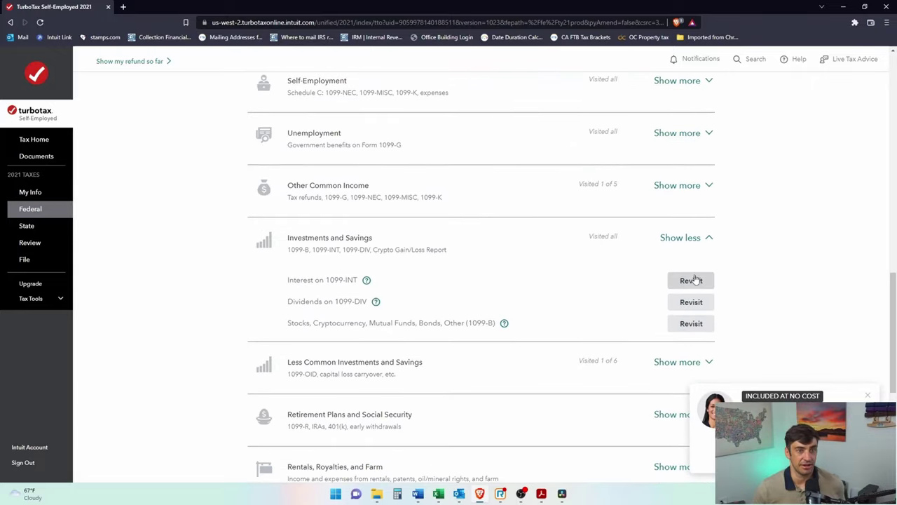
pyautogui.click(693, 327)
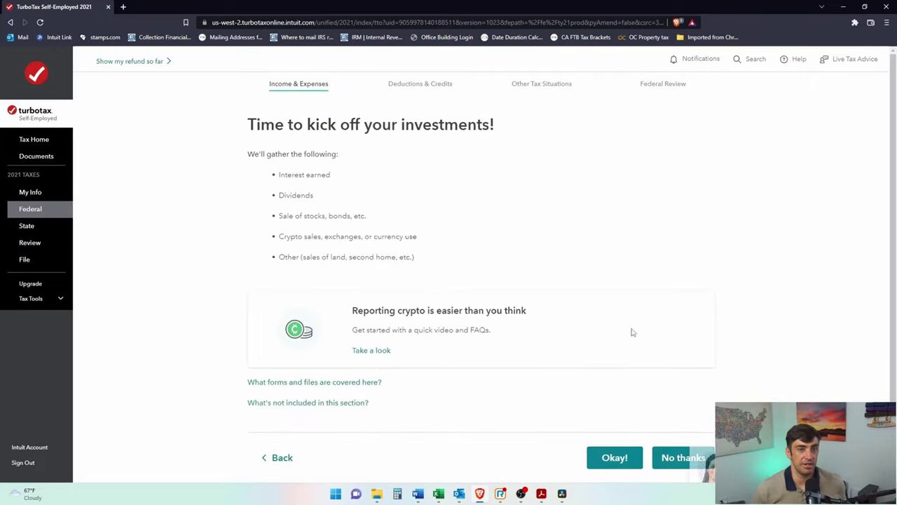
# Step: Get past the investments intro and import explanation, choosing to enter forms a different way
pyautogui.scroll(-1, 655, 399)
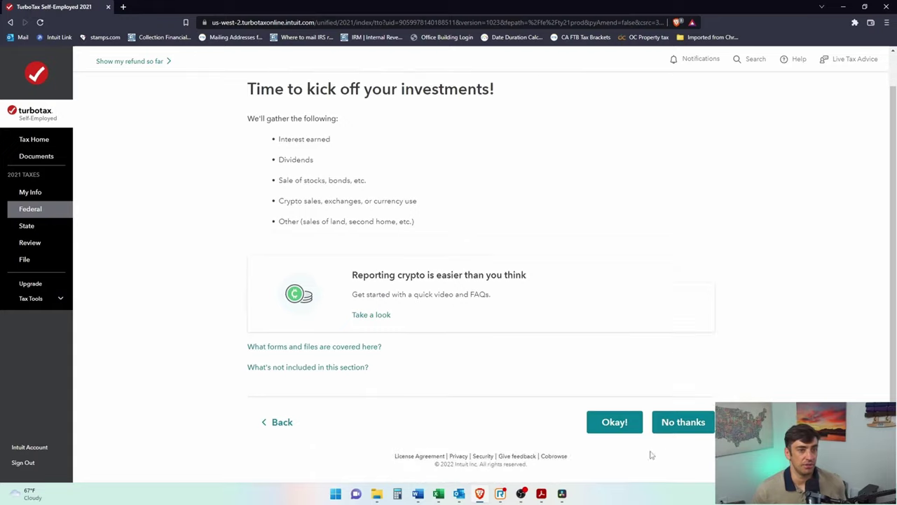
pyautogui.click(621, 421)
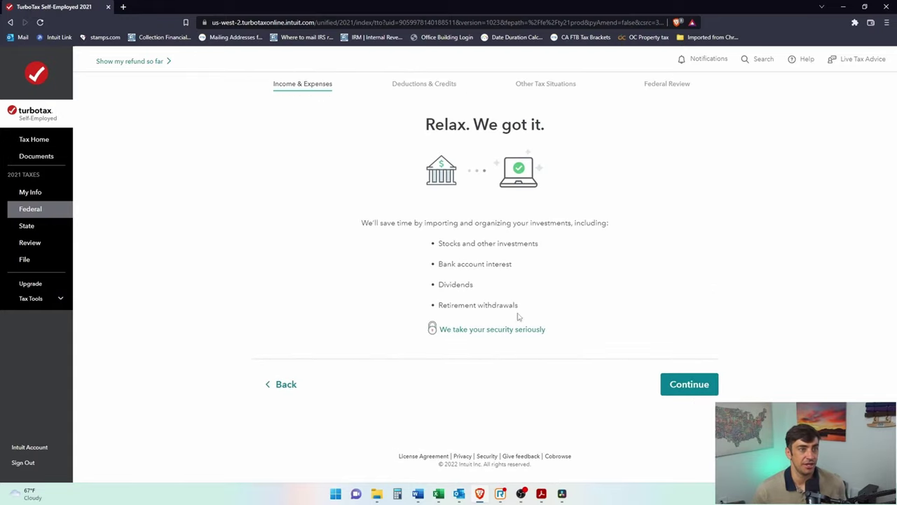
pyautogui.moveTo(518, 317); pyautogui.dragTo(431, 239)
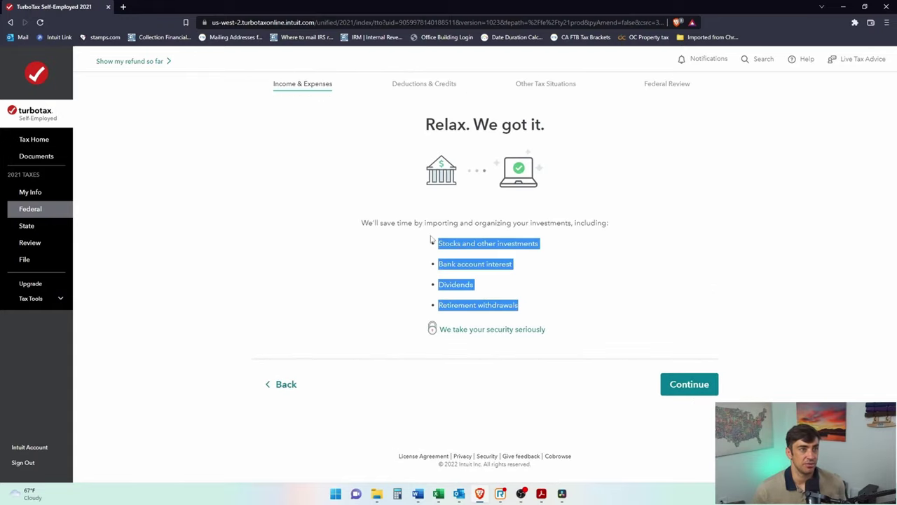
pyautogui.click(691, 394)
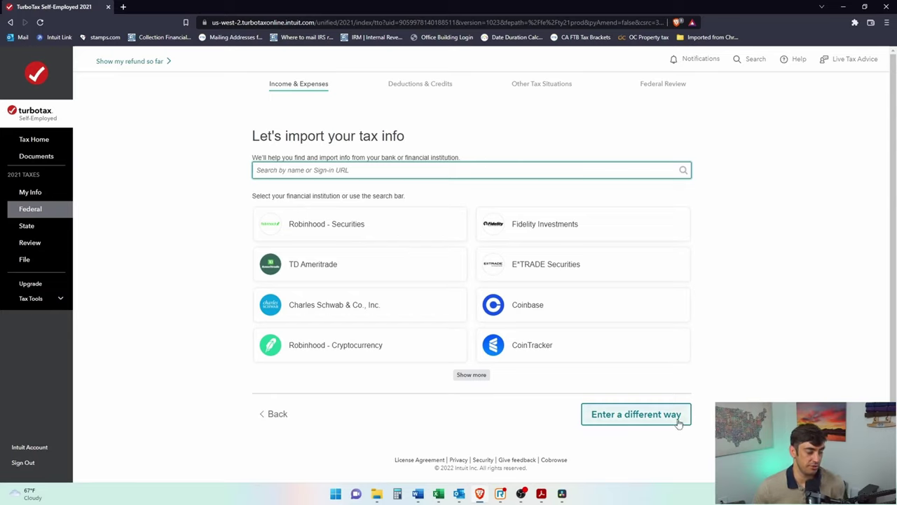
pyautogui.click(678, 421)
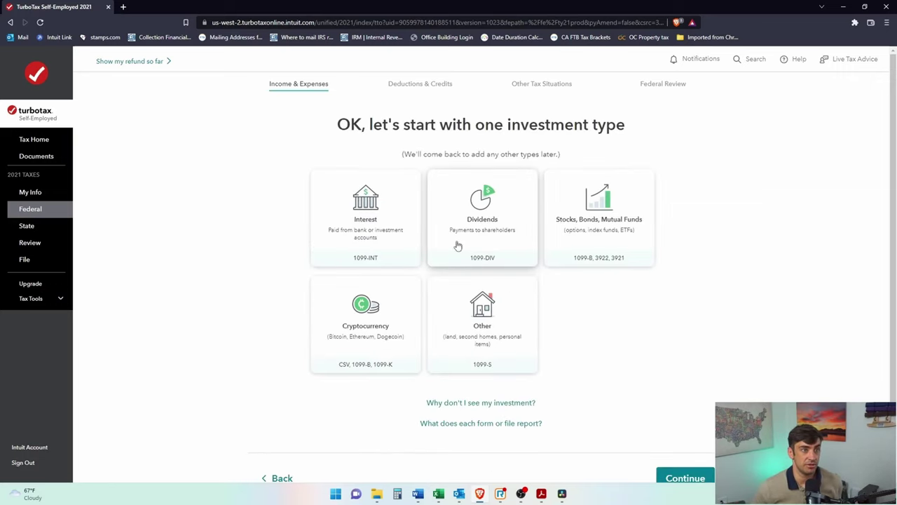
# Step: Choose Interest as the investment type and upload the 1099-INT from the computer
pyautogui.click(406, 252)
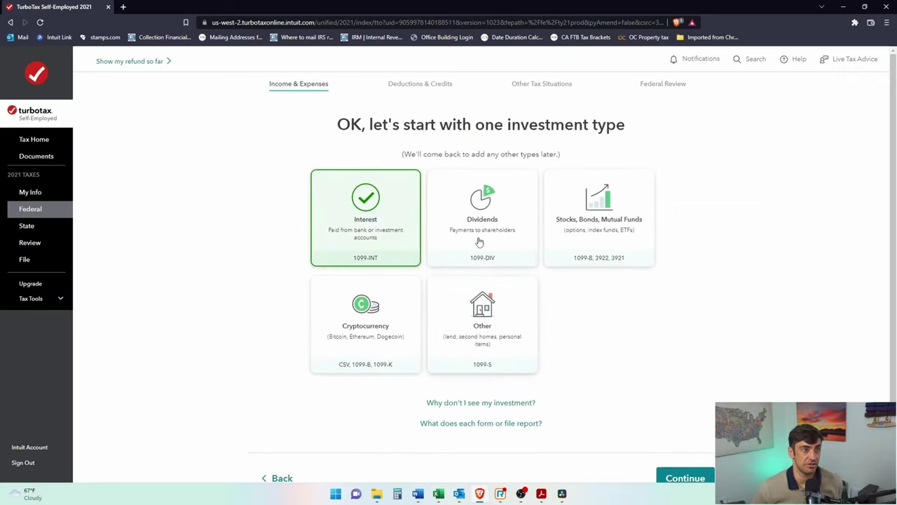
pyautogui.click(684, 479)
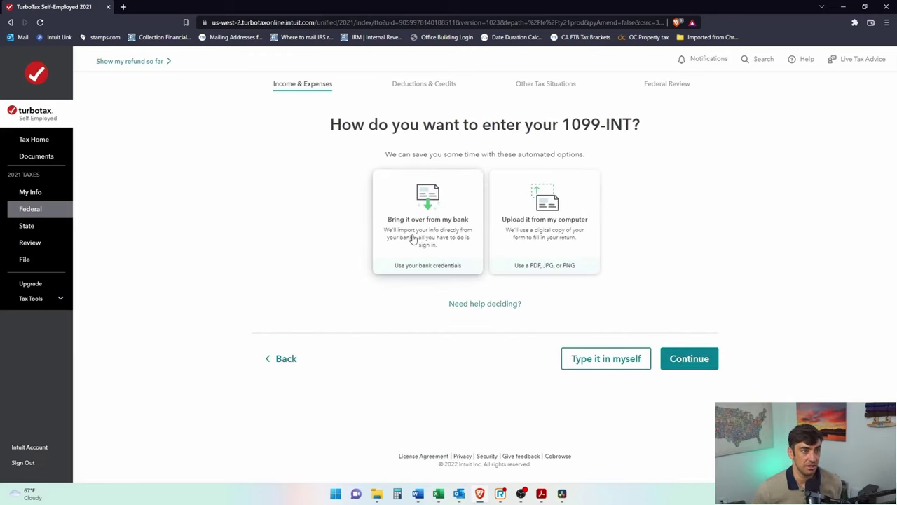
pyautogui.click(520, 237)
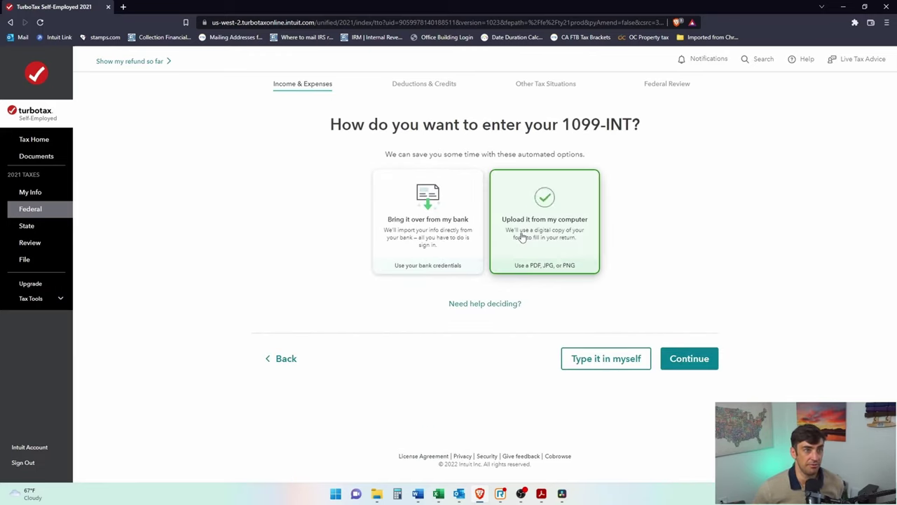
pyautogui.click(691, 358)
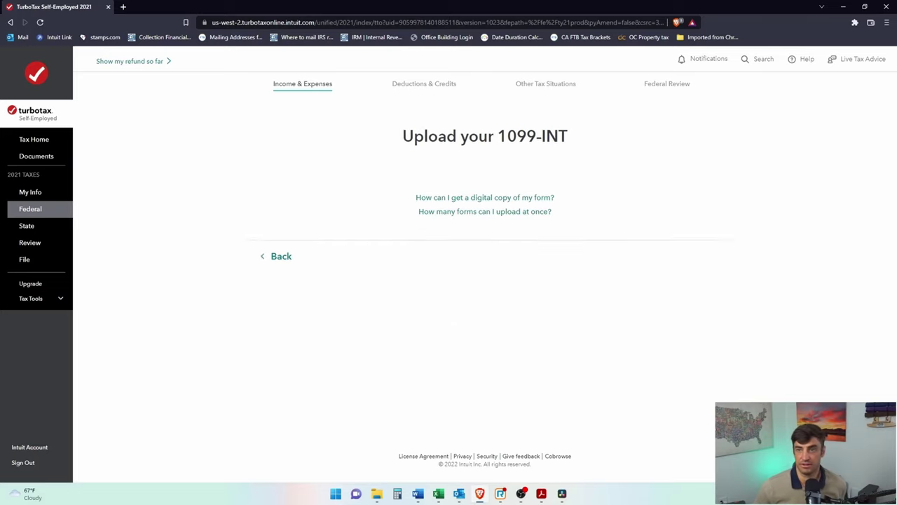
pyautogui.press('super+e')
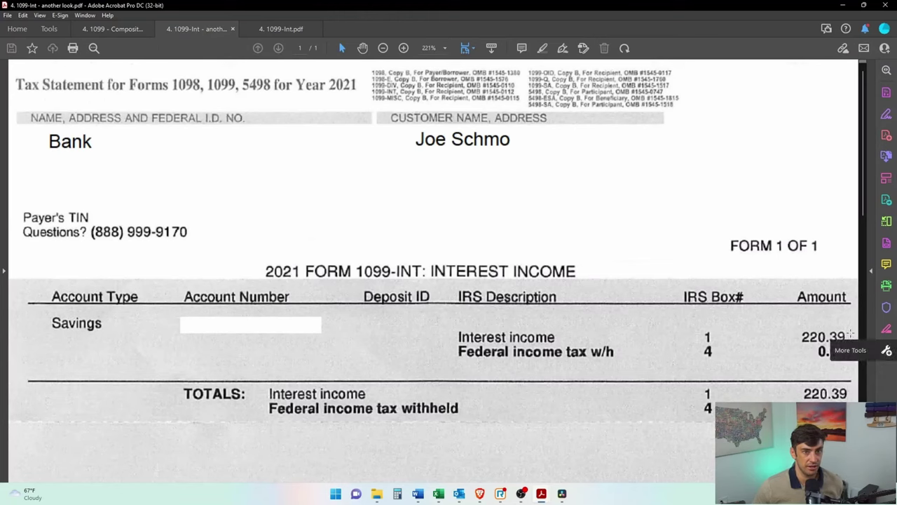
# Step: Check the statement's 220.39 interest amount and payer fields in Acrobat, then return to TurboTax
pyautogui.doubleClick(830, 338)
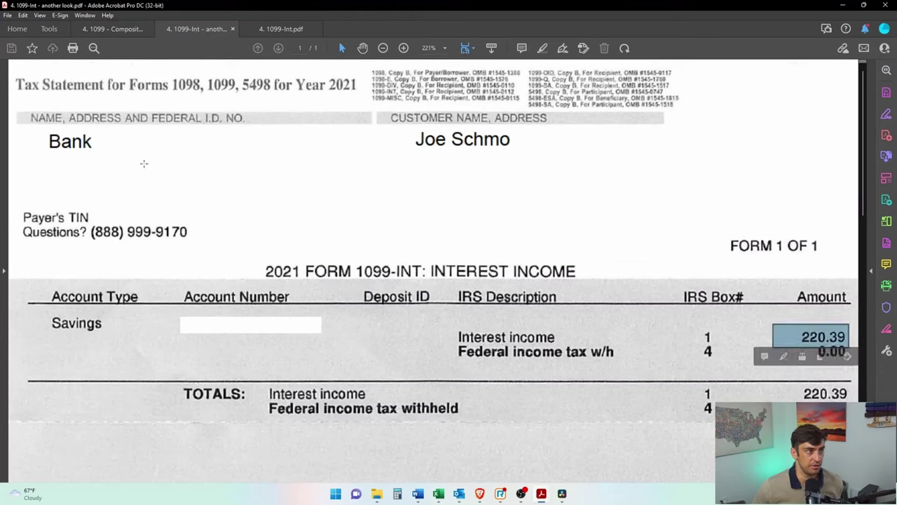
pyautogui.doubleClick(67, 142)
pyautogui.moveTo(394, 128); pyautogui.dragTo(553, 166)
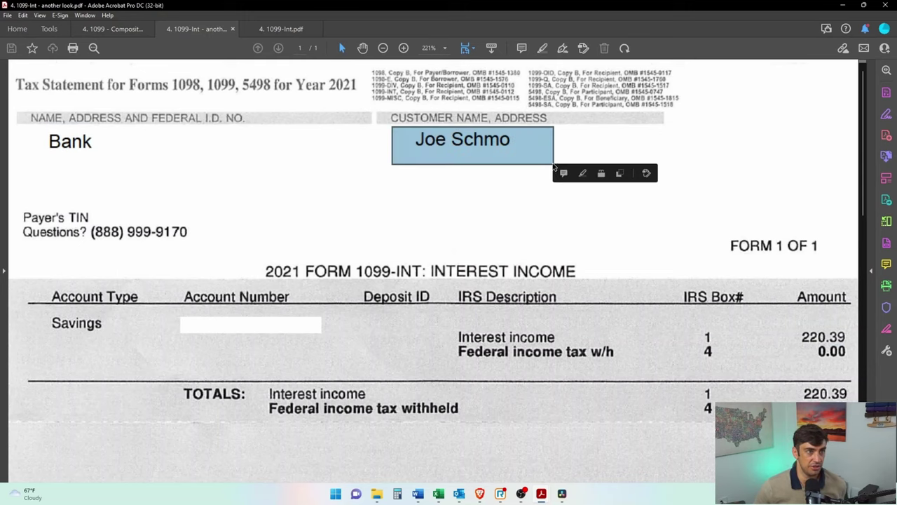
pyautogui.hotkey('ctrl', 'a')
pyautogui.hotkey('alt', 'Tab')
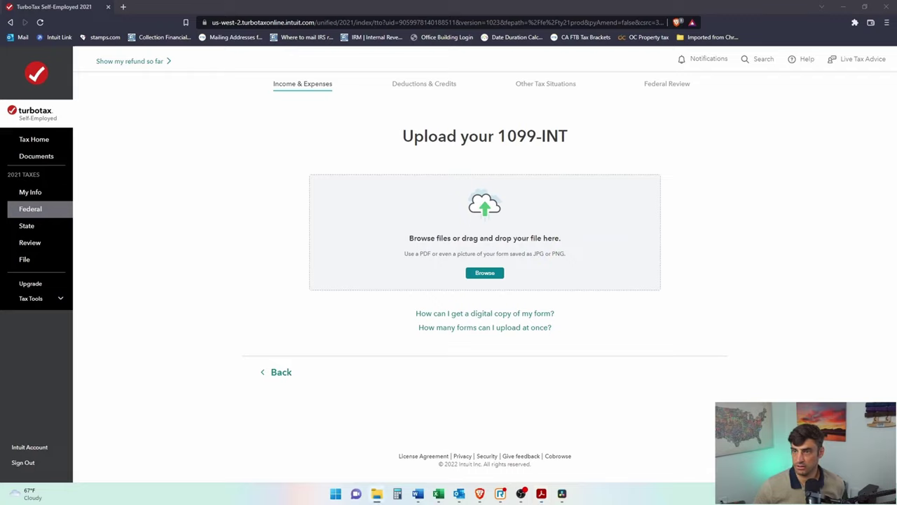
# Step: Drop the 1099-INT PDF onto the upload box and compare with the Acrobat statement
pyautogui.moveTo(637, 256); pyautogui.dragTo(544, 260)
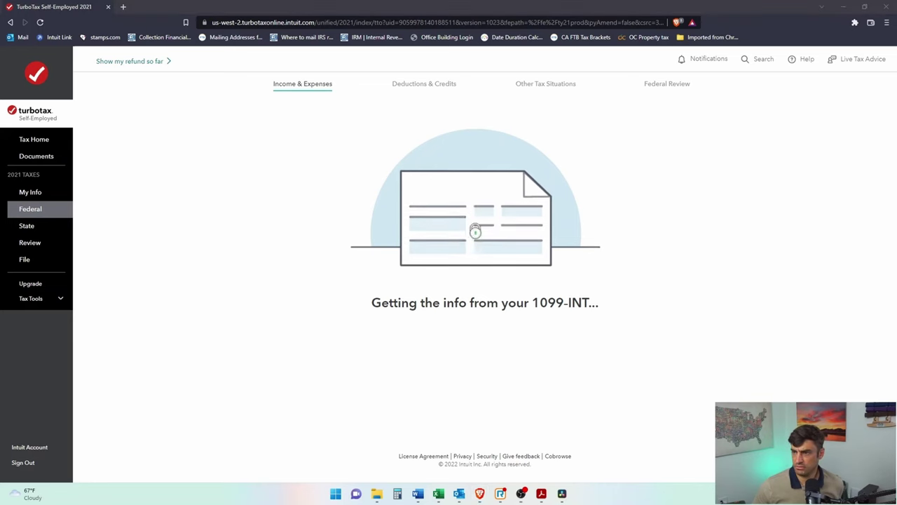
pyautogui.hotkey('alt', 'Tab')
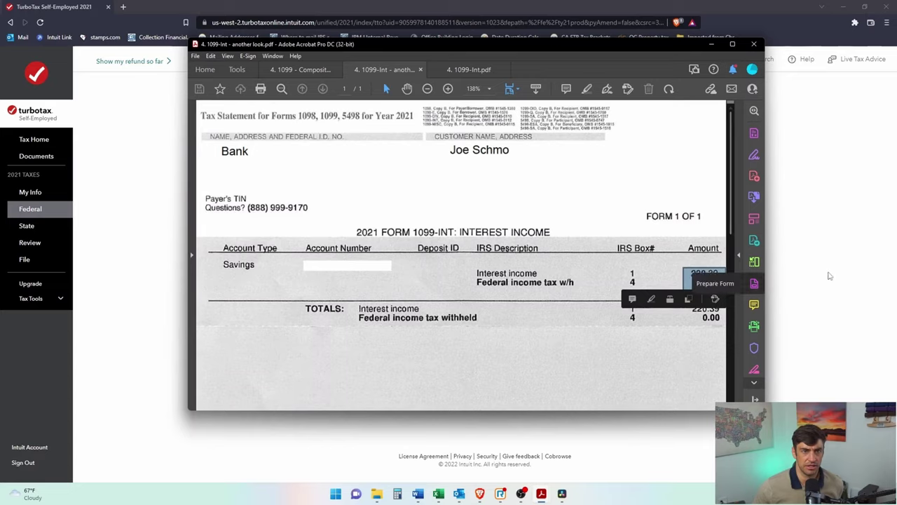
pyautogui.click(821, 319)
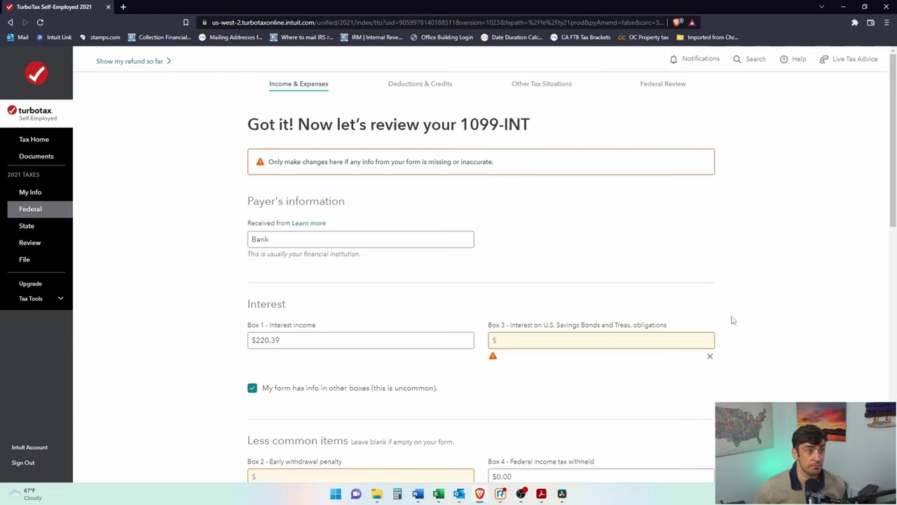
# Step: Review the imported $220.39 in Box 1, clear the Box 3 warning, and bring the statement forward
pyautogui.moveTo(286, 337); pyautogui.dragTo(236, 340)
pyautogui.click(459, 317)
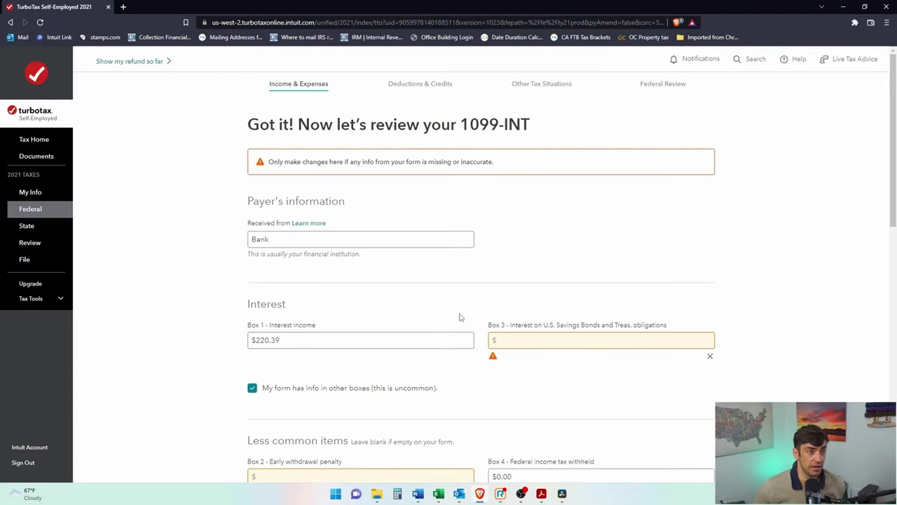
pyautogui.click(515, 339)
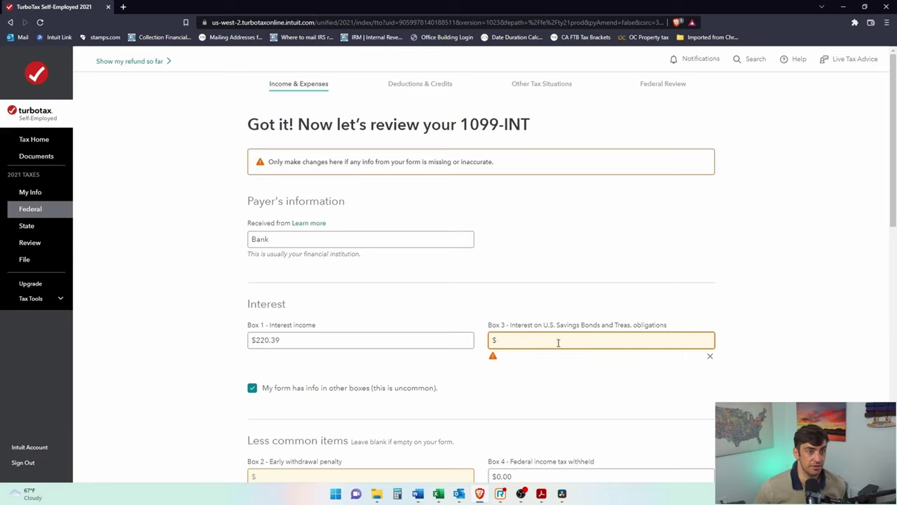
pyautogui.click(540, 494)
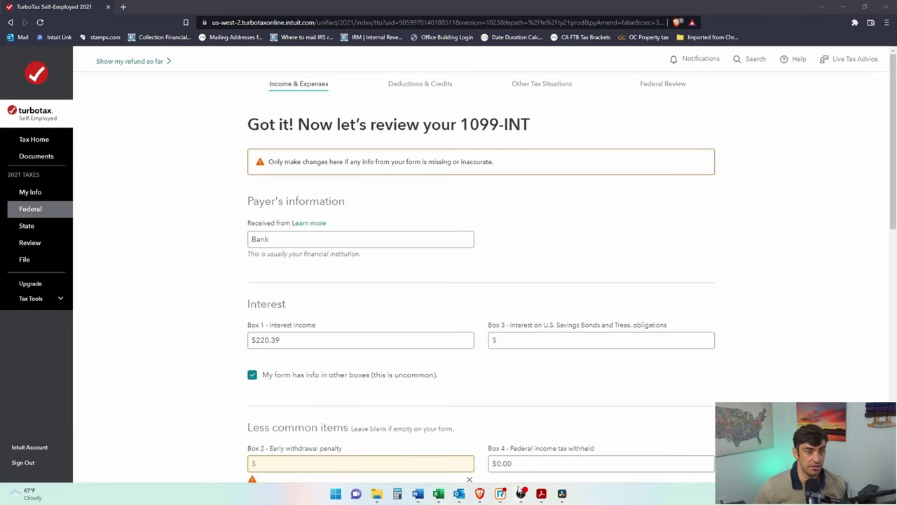
pyautogui.click(609, 459)
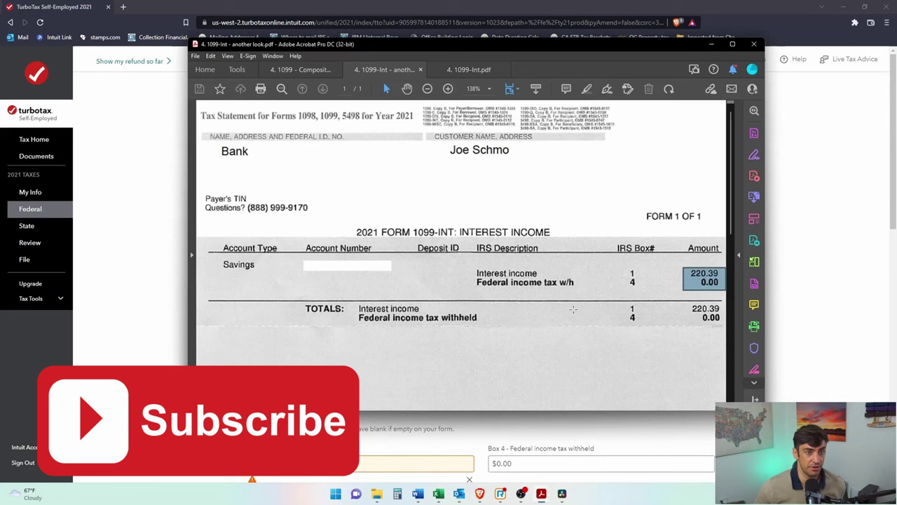
# Step: Maximize the Acrobat statement and check its IRS box numbers, including 0.00 withholding
pyautogui.click(732, 44)
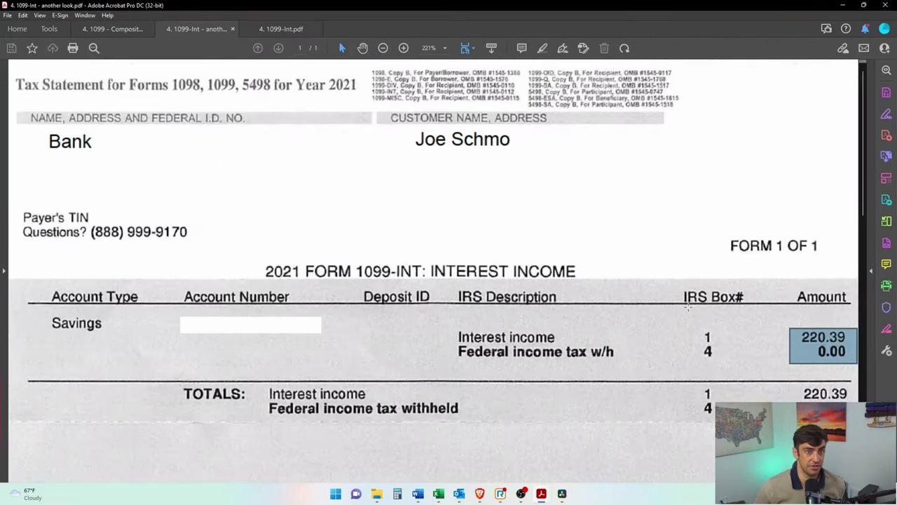
pyautogui.scroll(-2, 694, 306)
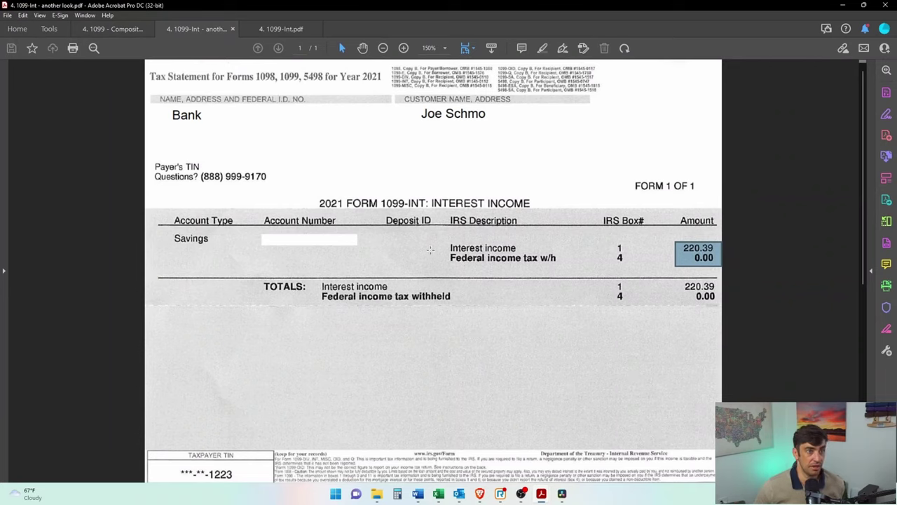
pyautogui.moveTo(633, 216); pyautogui.dragTo(652, 312)
pyautogui.click(731, 260)
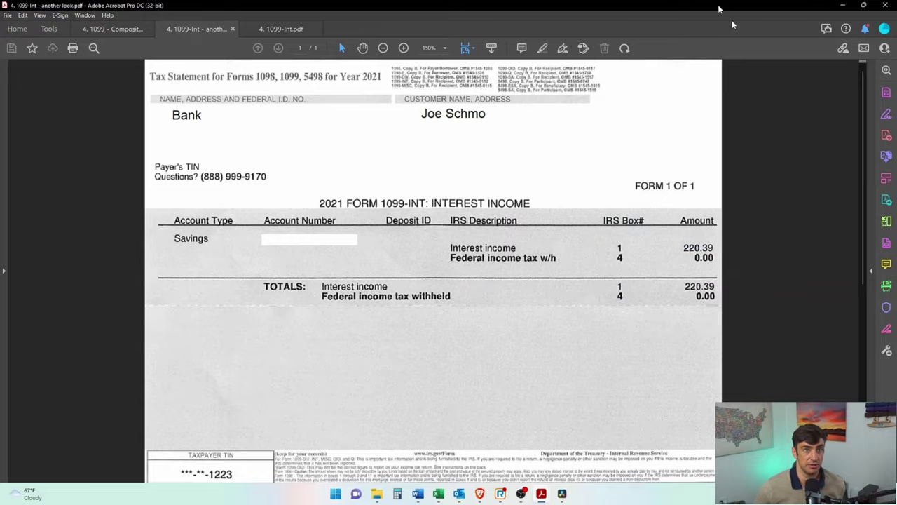
pyautogui.hotkey('alt', 'Tab')
# Step: Enter 0 in the 1099-INT Boxes 2 through 14
pyautogui.scroll(-2, 512, 363)
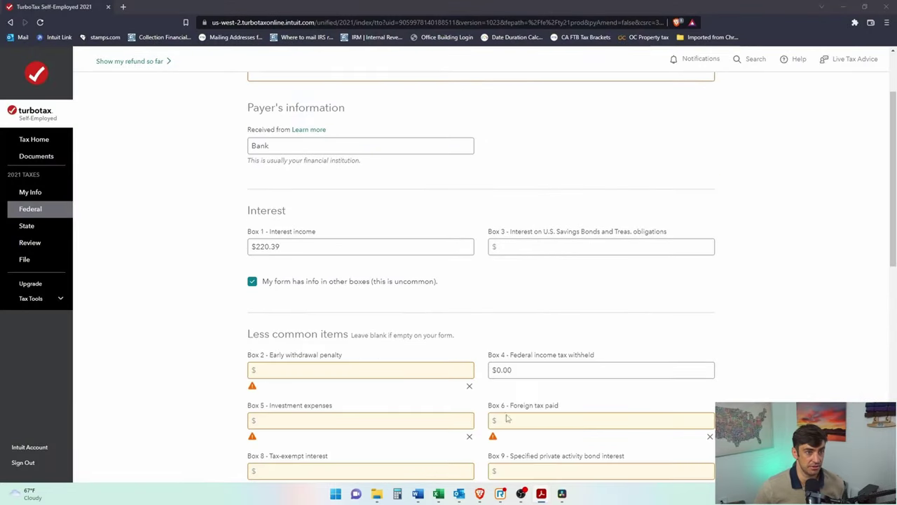
pyautogui.click(531, 247)
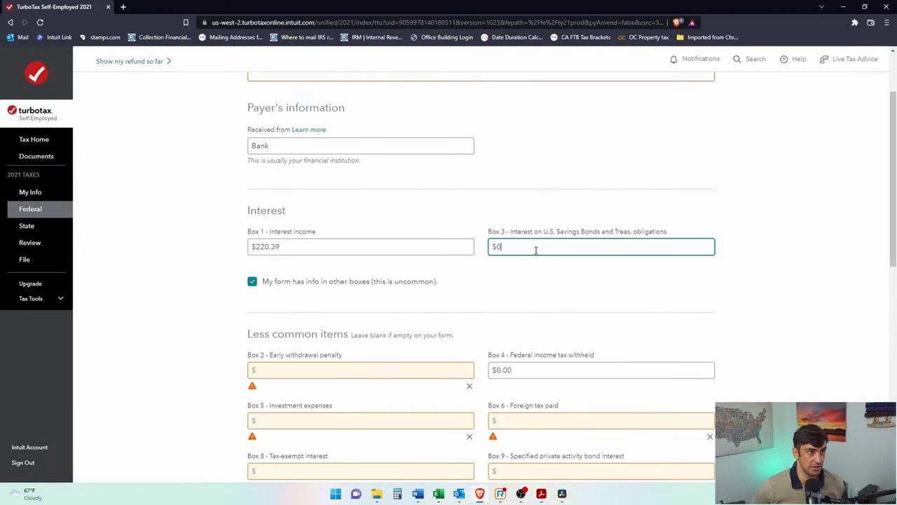
pyautogui.click(361, 371)
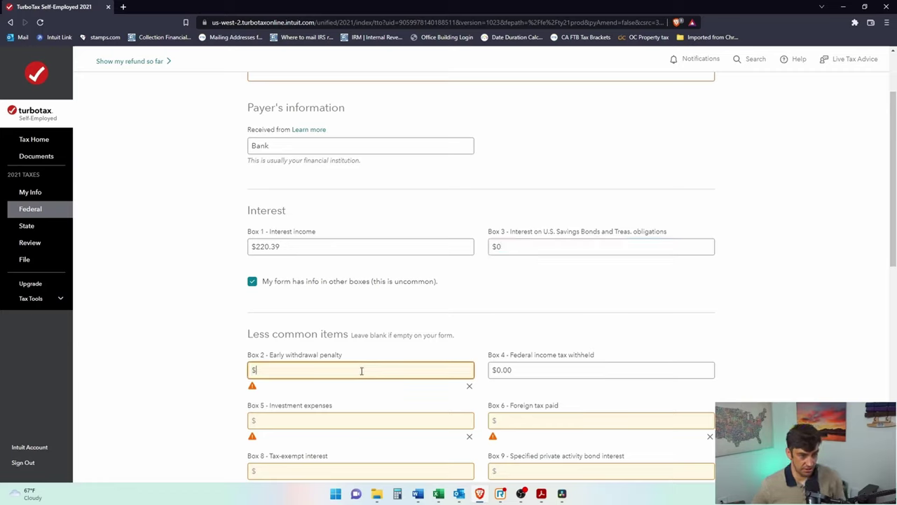
pyautogui.write('0')
pyautogui.click(365, 414)
pyautogui.write('0')
pyautogui.press('Tab')
pyautogui.write('0')
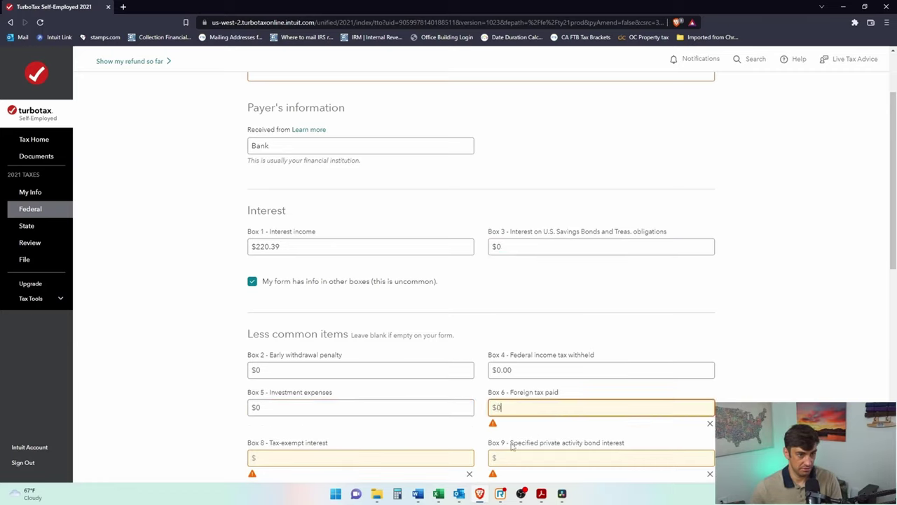
pyautogui.press('Tab')
pyautogui.click(541, 439)
pyautogui.write('0')
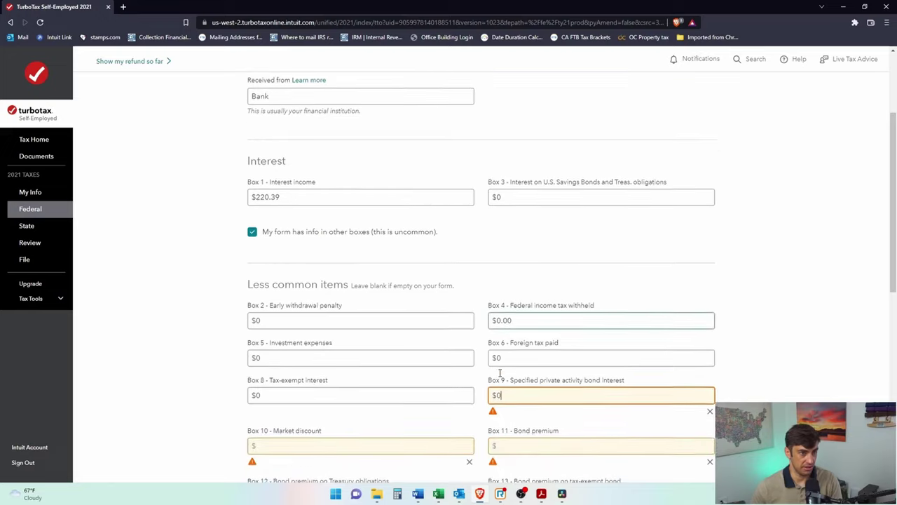
pyautogui.scroll(-3, 499, 376)
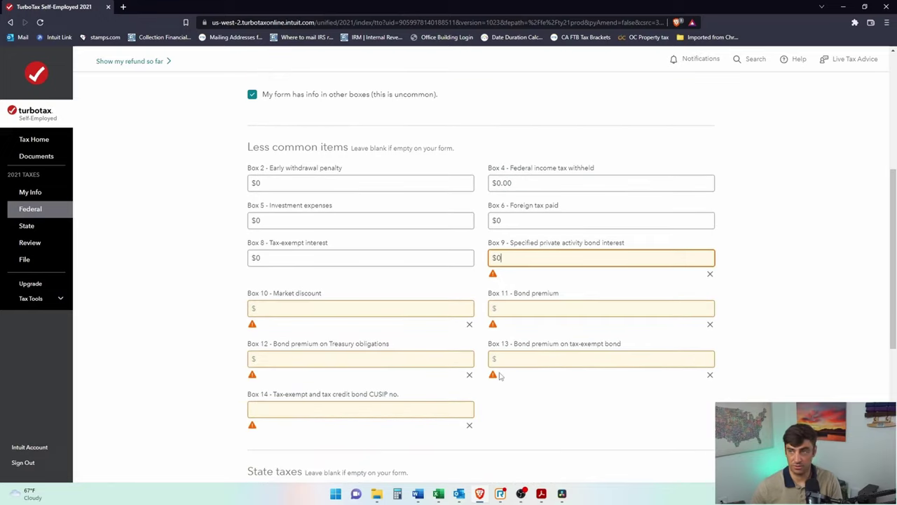
pyautogui.click(389, 307)
pyautogui.write('0')
pyautogui.click(525, 300)
pyautogui.write('0')
pyautogui.click(524, 345)
pyautogui.write('0')
pyautogui.click(374, 335)
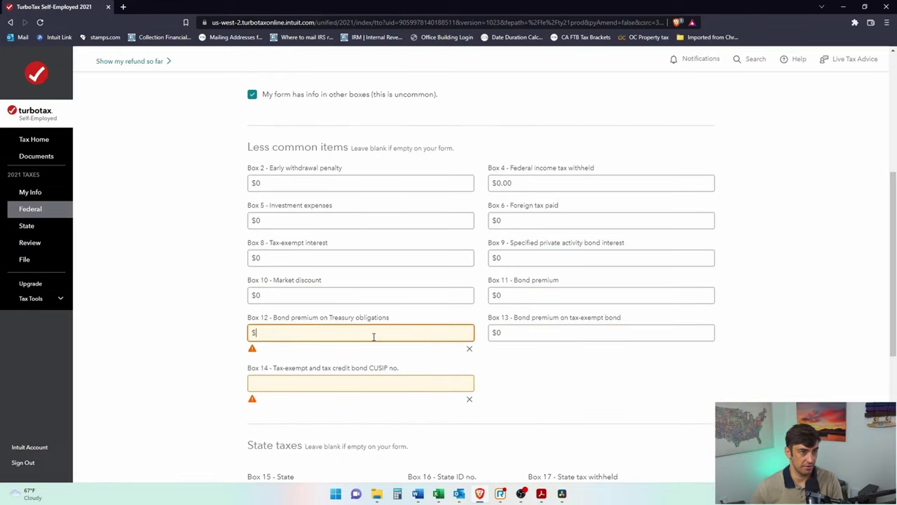
pyautogui.click(351, 389)
# Step: Set the first state row to California with 0 for state ID and state tax withheld
pyautogui.scroll(4, 420, 269)
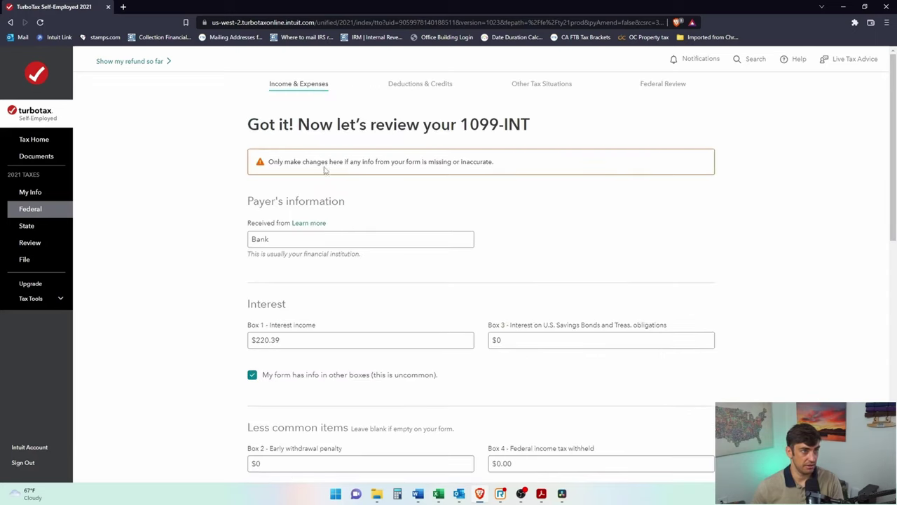
pyautogui.moveTo(324, 168); pyautogui.dragTo(443, 161)
pyautogui.click(567, 236)
pyautogui.scroll(-7, 623, 294)
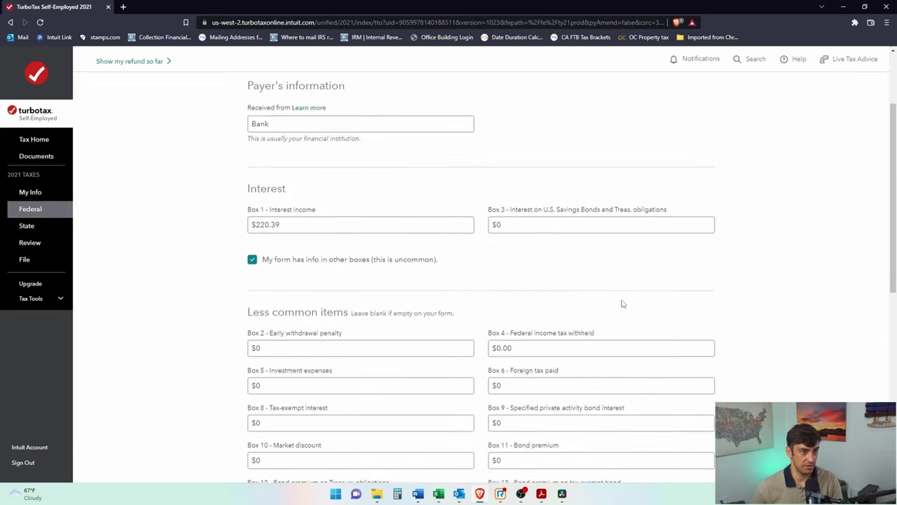
pyautogui.click(328, 291)
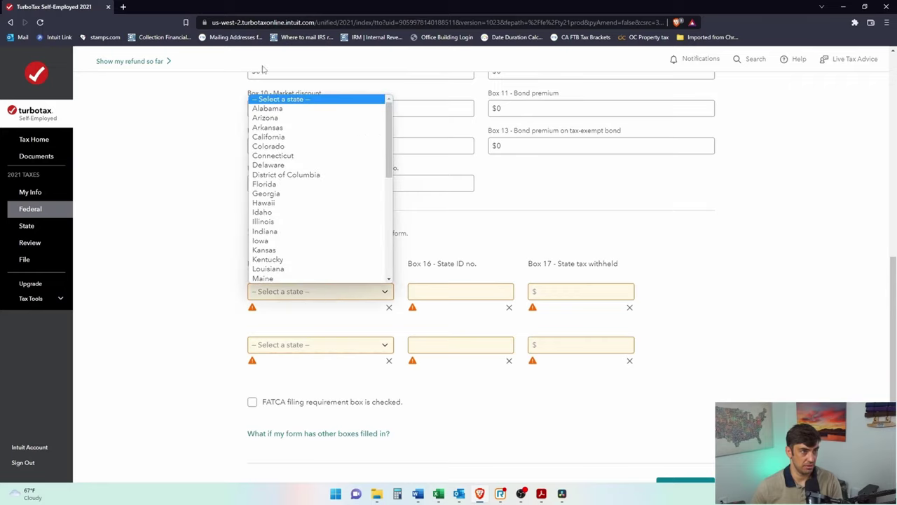
pyautogui.click(269, 137)
pyautogui.click(444, 289)
pyautogui.write('0')
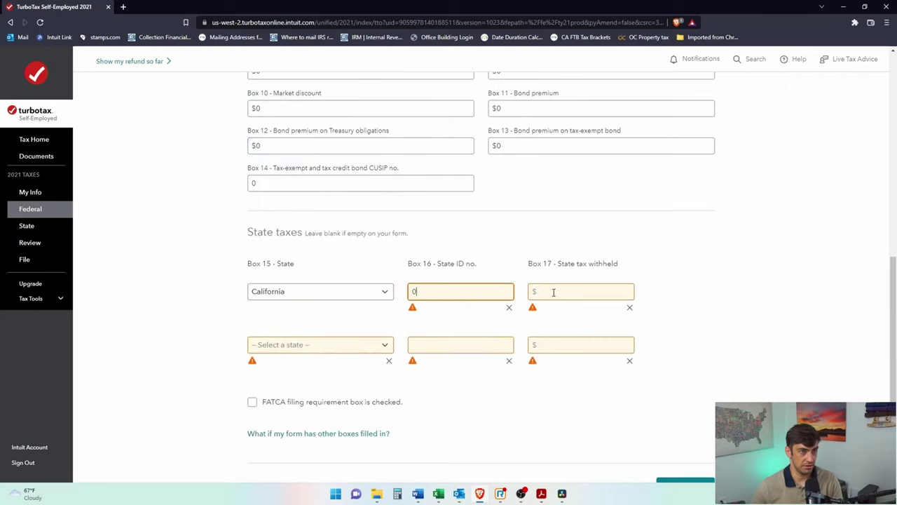
pyautogui.click(553, 292)
pyautogui.write('0')
# Step: Fill the second state row with 0 values and California, then submit the 1099-INT
pyautogui.click(567, 344)
pyautogui.write('0')
pyautogui.click(460, 334)
pyautogui.write('0')
pyautogui.click(342, 337)
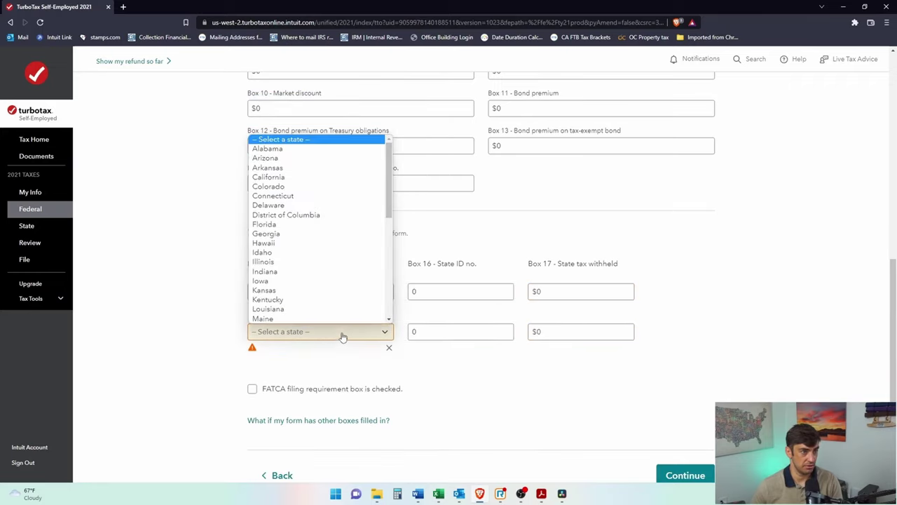
pyautogui.click(310, 176)
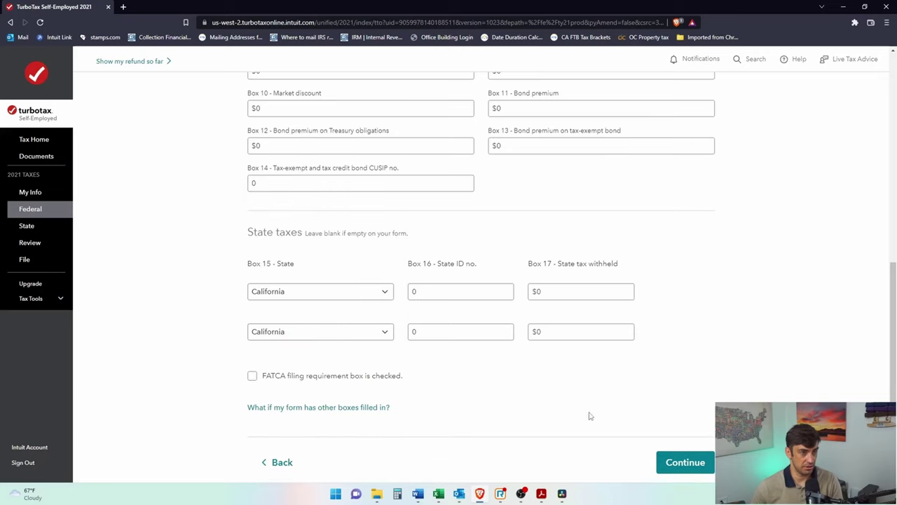
pyautogui.scroll(-1, 630, 410)
pyautogui.click(692, 424)
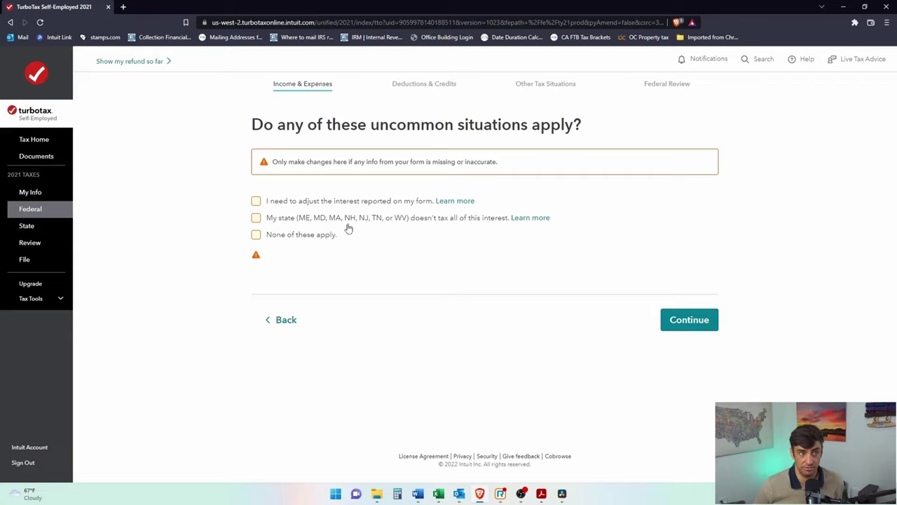
# Step: Mark None of these apply for the uncommon situations and continue
pyautogui.click(257, 234)
pyautogui.click(697, 298)
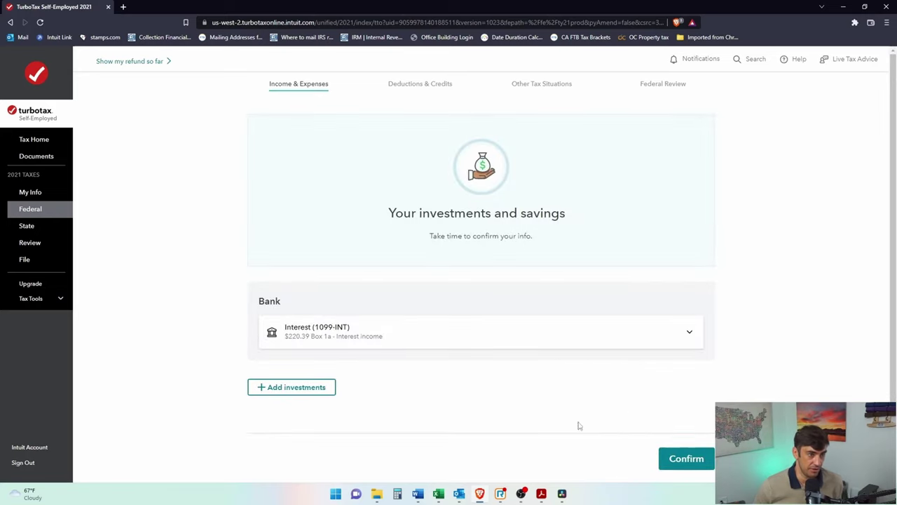
# Step: Start adding another investment and check the credit union PDF's 37.54 interest amount
pyautogui.click(304, 385)
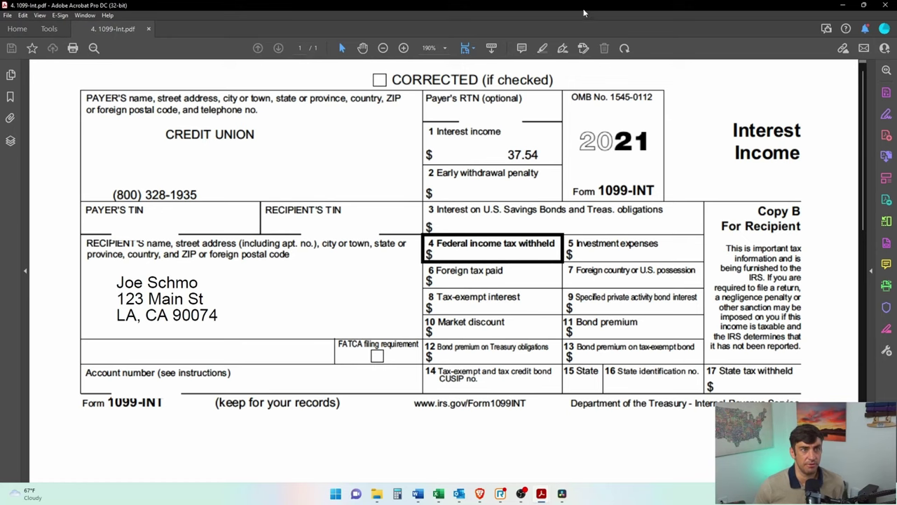
pyautogui.hotkey('alt', 'Tab')
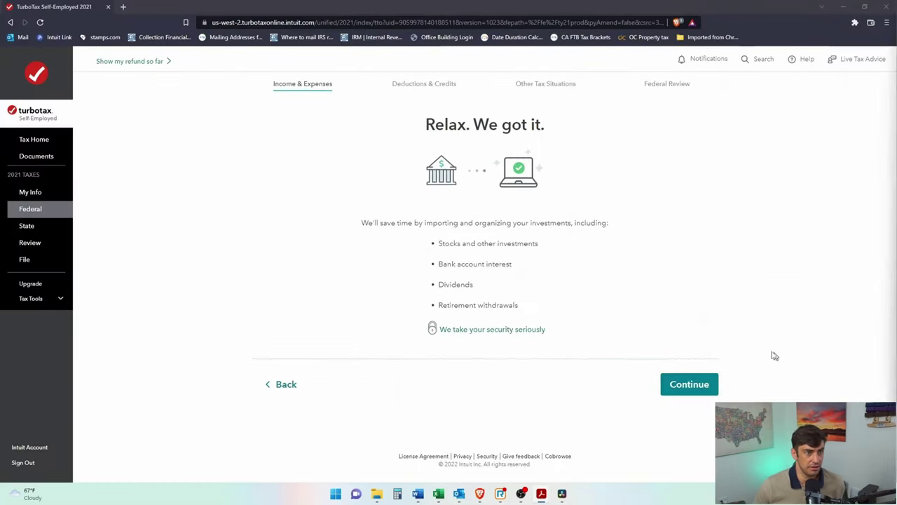
pyautogui.click(685, 387)
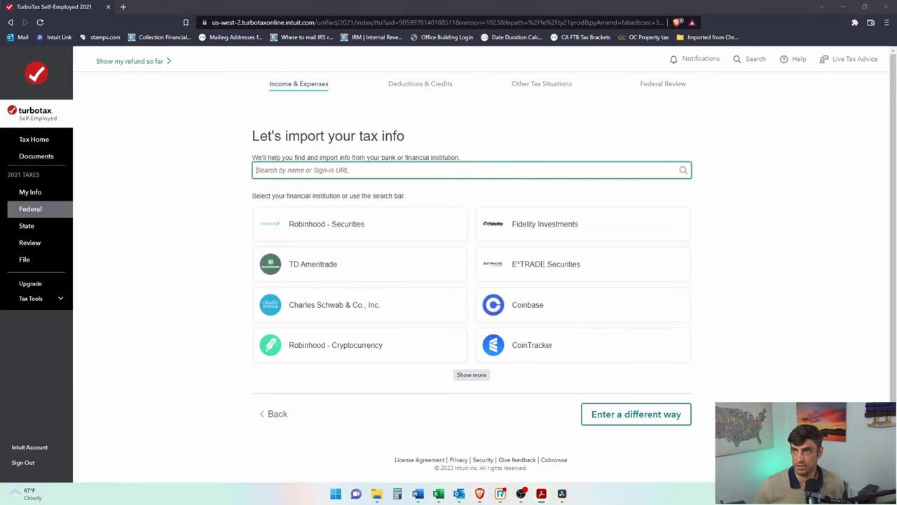
pyautogui.hotkey('alt', 'Tab')
pyautogui.moveTo(487, 137); pyautogui.dragTo(550, 163)
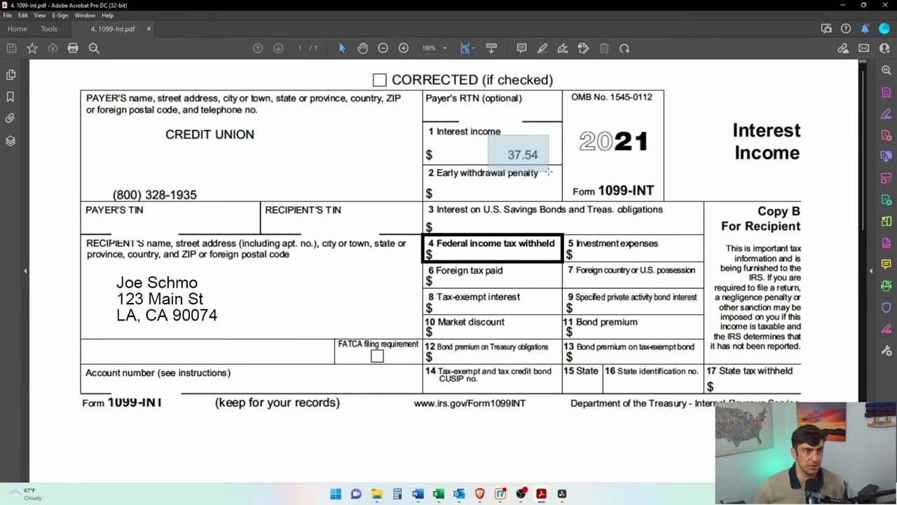
pyautogui.hotkey('alt', 'Tab')
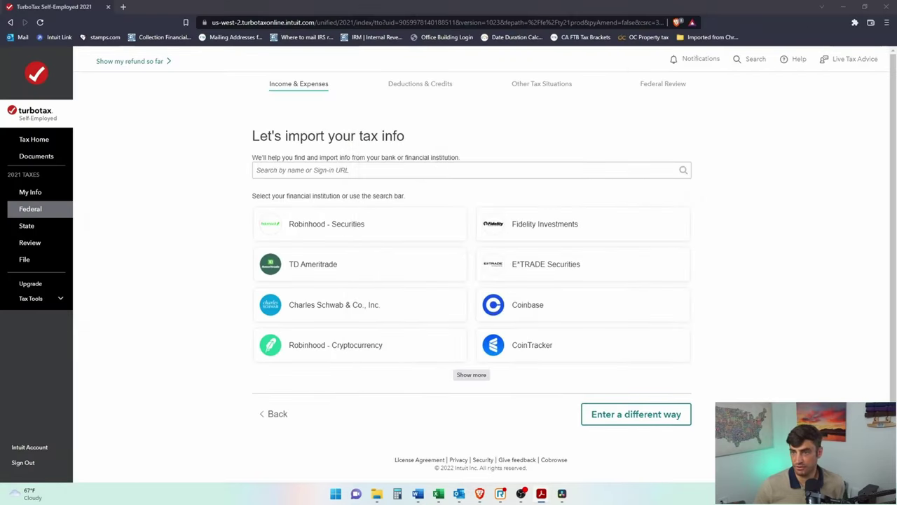
# Step: Choose Interest, entered a different way, uploading the 1099-INT from the computer
pyautogui.click(669, 413)
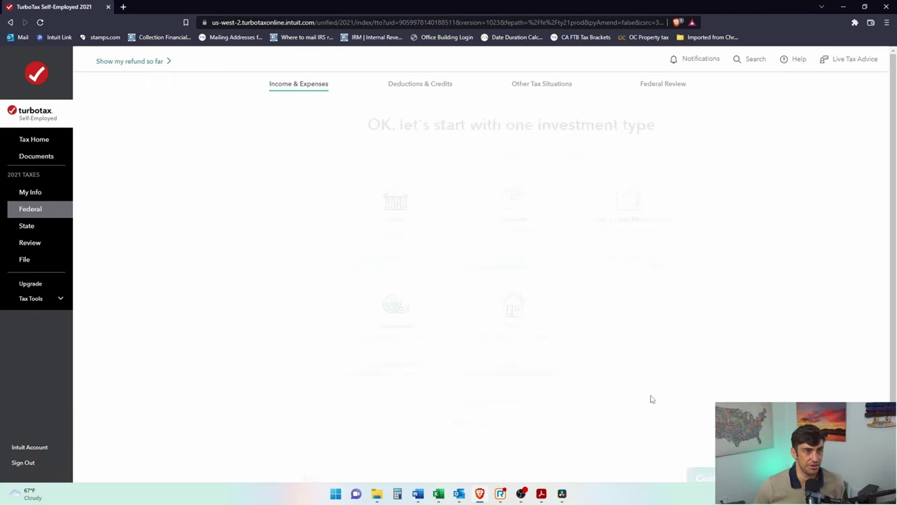
pyautogui.click(374, 228)
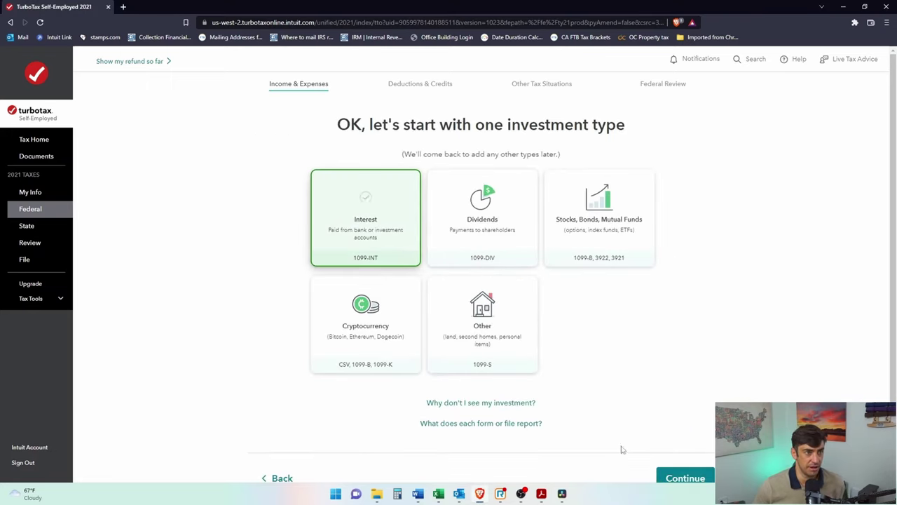
pyautogui.click(699, 479)
pyautogui.click(526, 222)
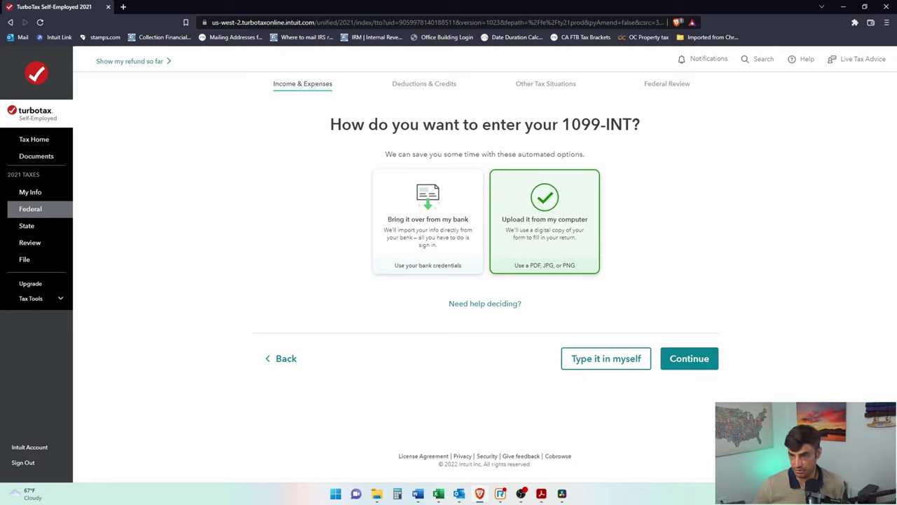
pyautogui.click(675, 361)
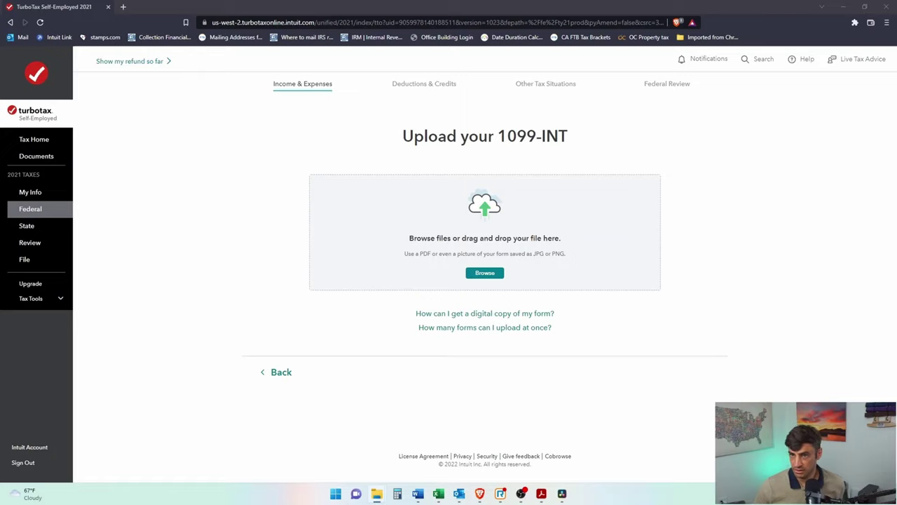
# Step: Upload the credit union 1099-INT ($37.54), set Box 3 to 0, and mark None of these apply
pyautogui.moveTo(561, 308); pyautogui.dragTo(519, 283)
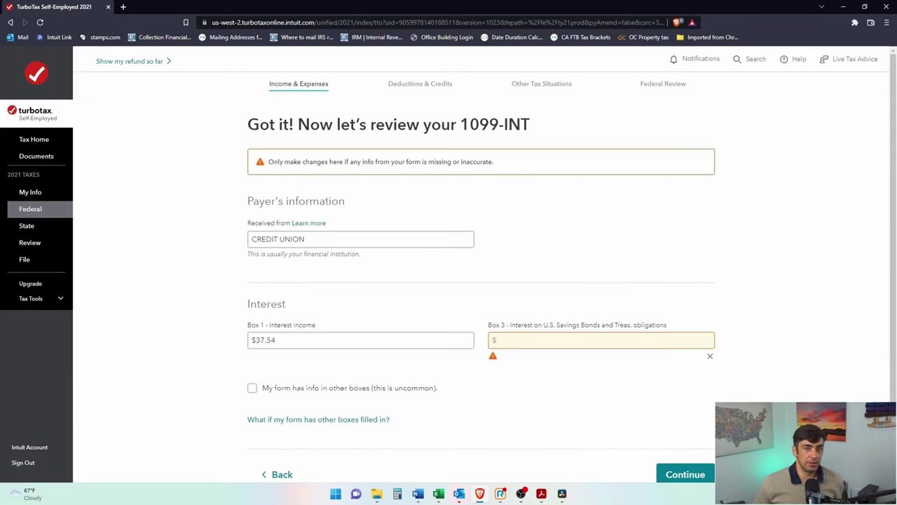
pyautogui.moveTo(286, 343); pyautogui.dragTo(250, 341)
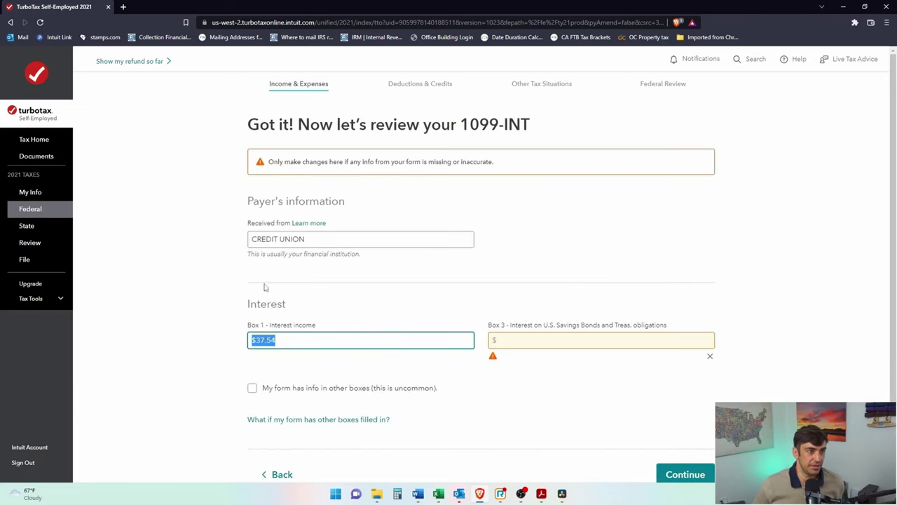
pyautogui.click(584, 340)
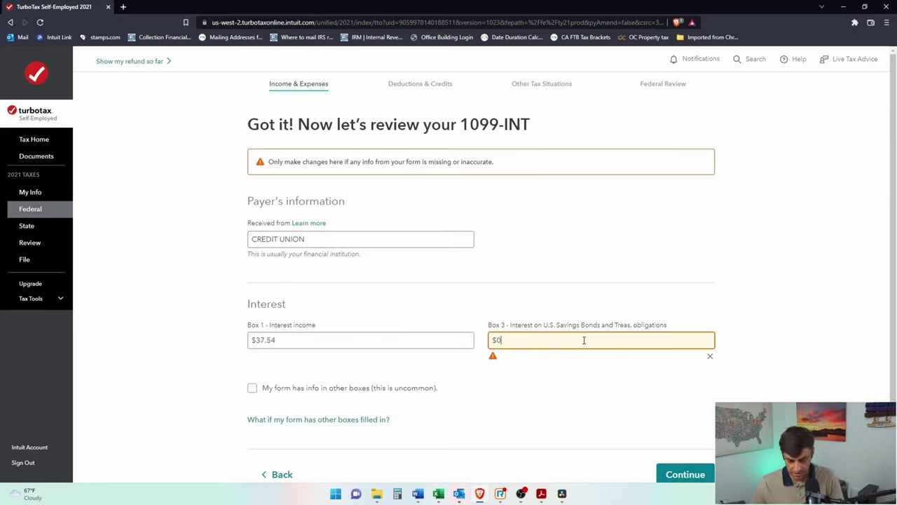
pyautogui.scroll(-1, 575, 339)
pyautogui.click(521, 369)
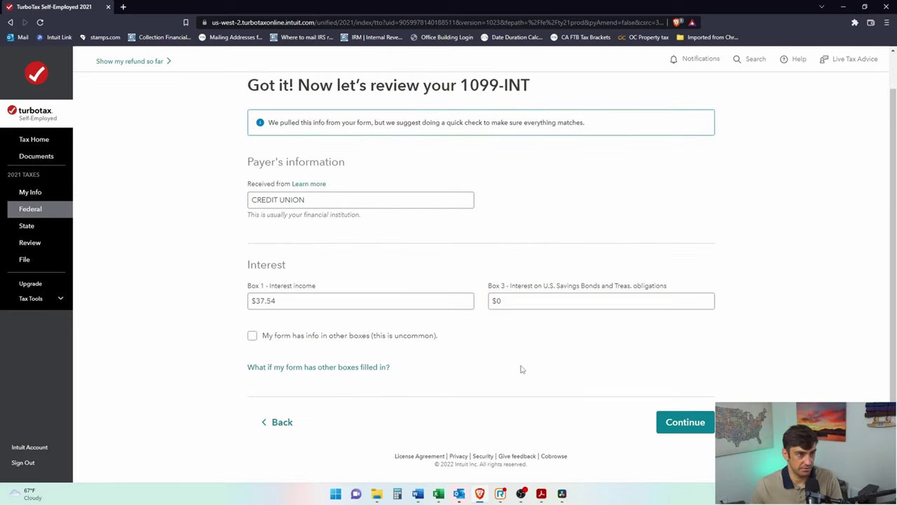
pyautogui.click(679, 424)
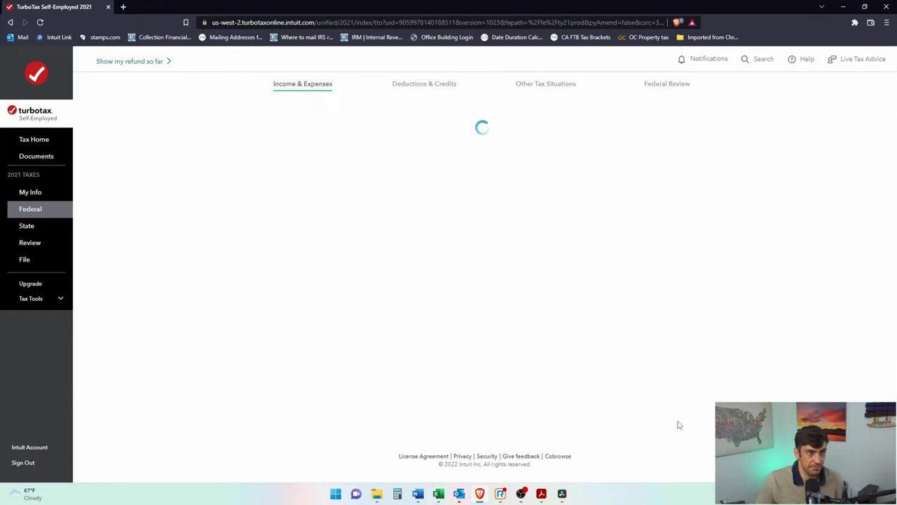
pyautogui.click(255, 236)
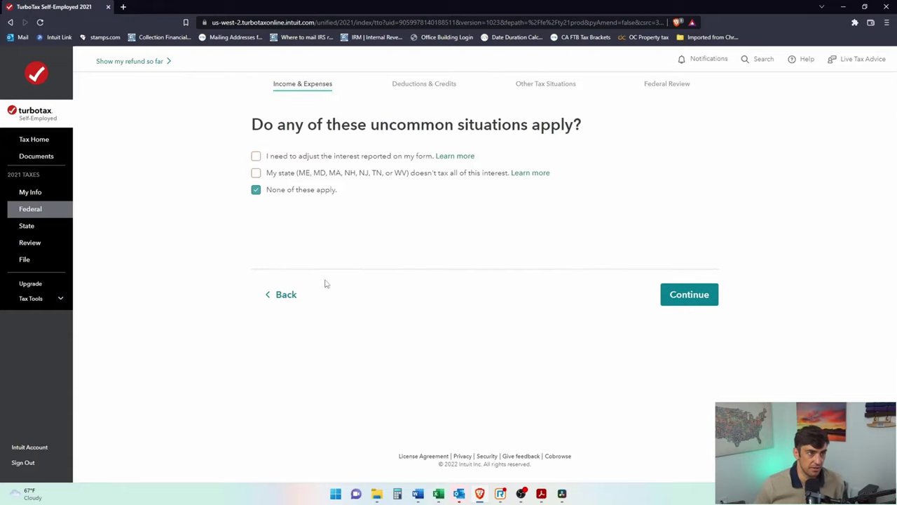
# Step: Finish interest, add another investment entered manually, and pick the Dividends tile
pyautogui.click(714, 294)
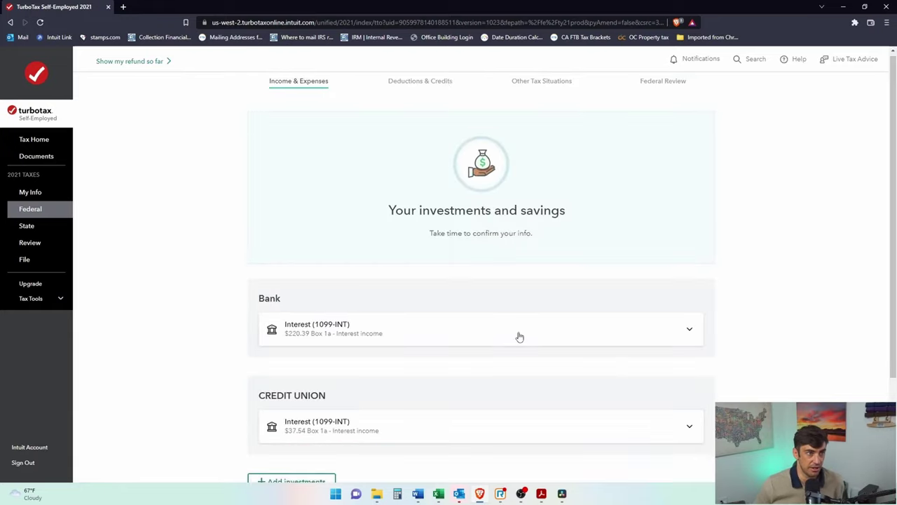
pyautogui.scroll(-2, 518, 336)
pyautogui.click(307, 354)
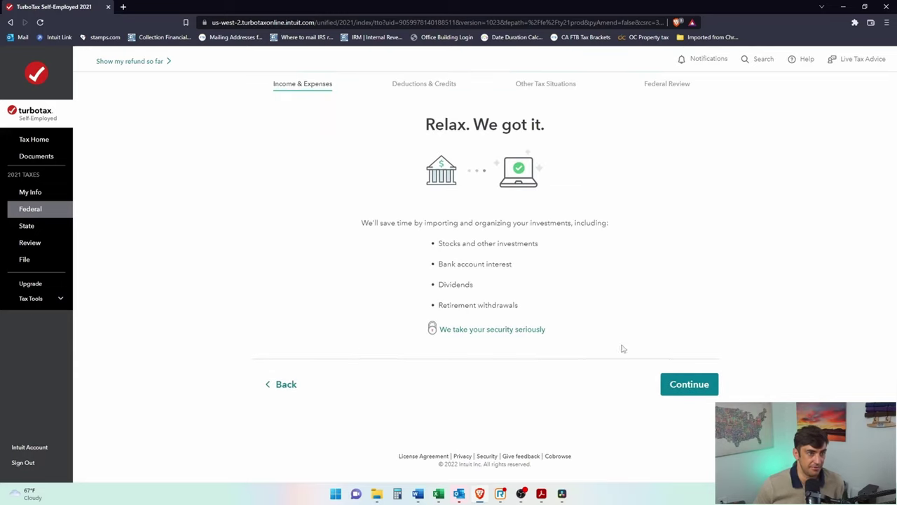
pyautogui.click(675, 384)
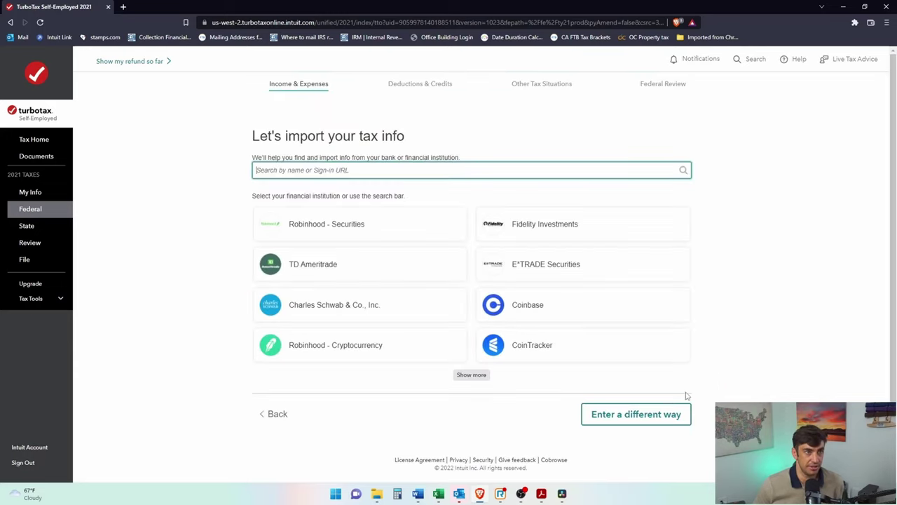
pyautogui.click(617, 416)
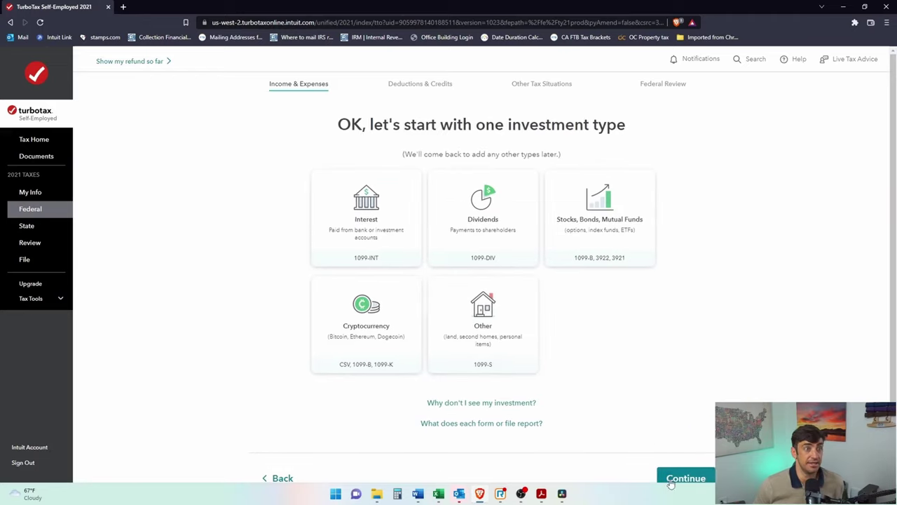
pyautogui.click(514, 253)
pyautogui.scroll(-2, 743, 366)
# Step: Move on to the 1099-DIV and review the PDF's dividends, proceeds summary and Section 1256 sections
pyautogui.click(697, 425)
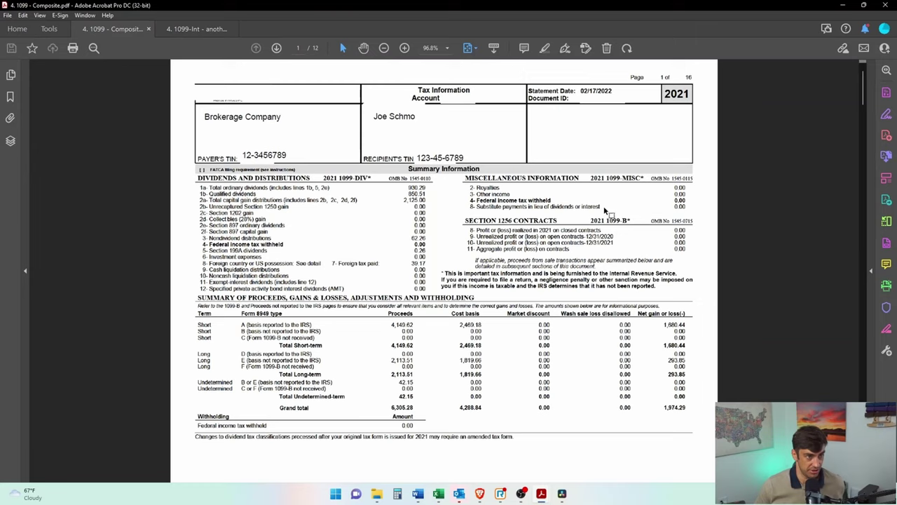
pyautogui.scroll(2, 571, 275)
pyautogui.scroll(1, 619, 289)
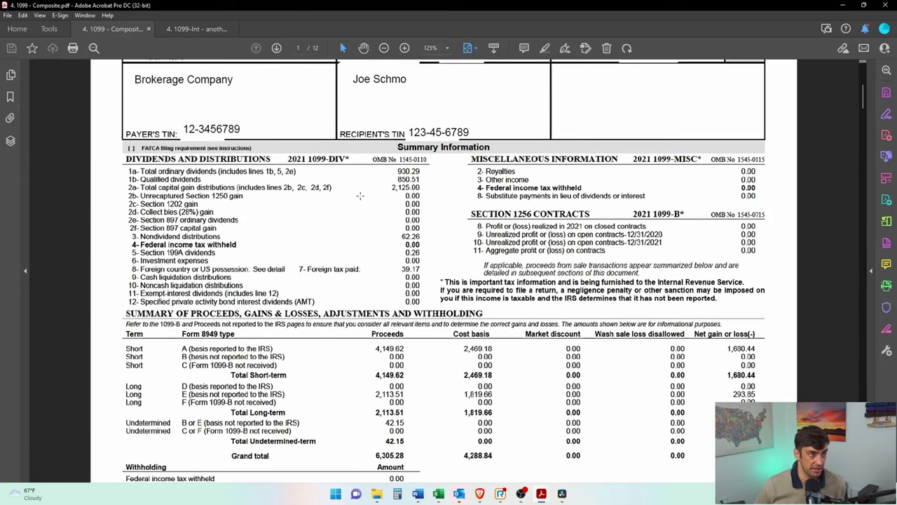
pyautogui.moveTo(114, 145); pyautogui.dragTo(454, 328)
pyautogui.click(207, 332)
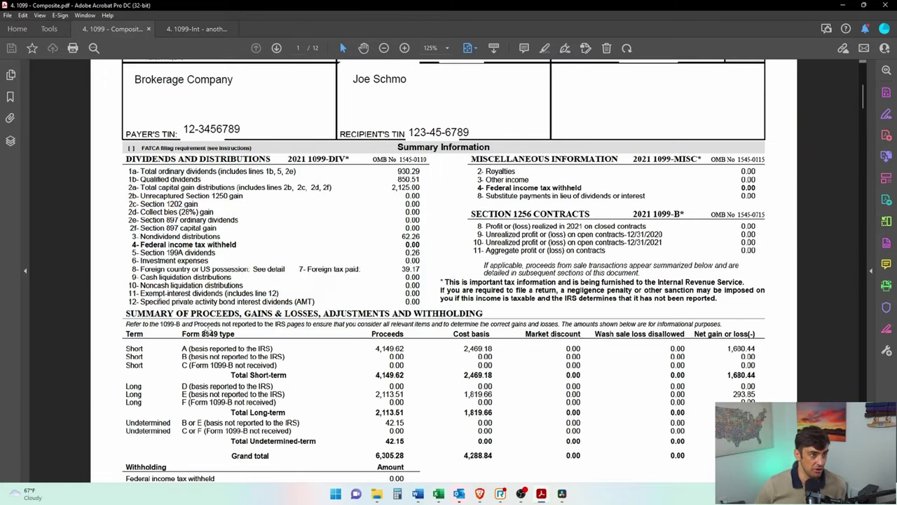
pyautogui.moveTo(99, 304); pyautogui.dragTo(788, 476)
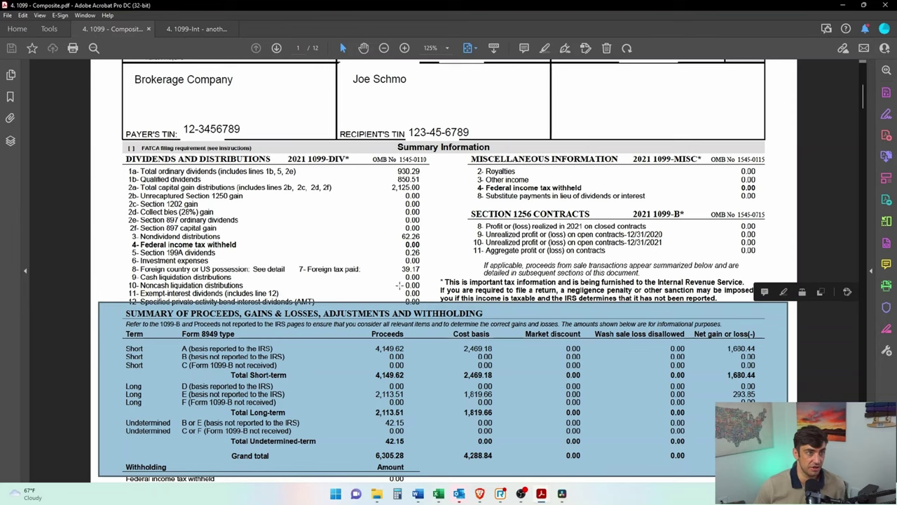
pyautogui.click(428, 247)
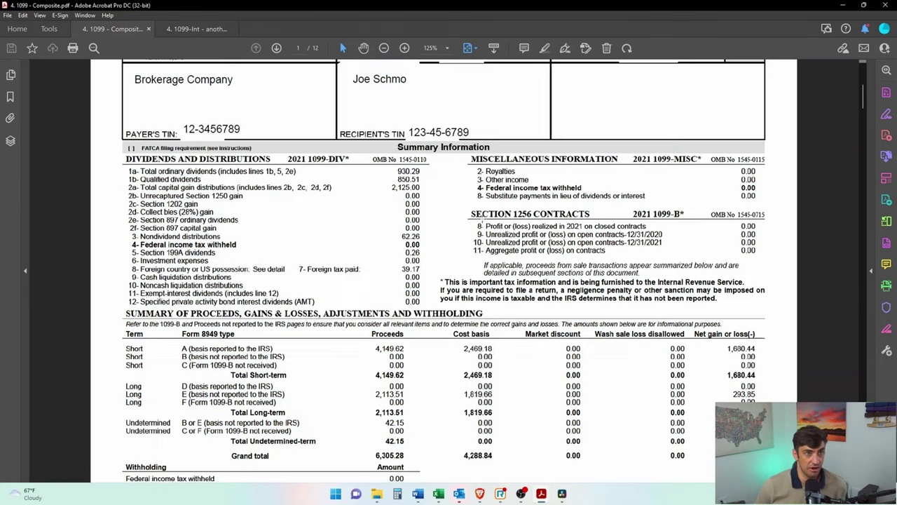
pyautogui.moveTo(450, 198); pyautogui.dragTo(777, 270)
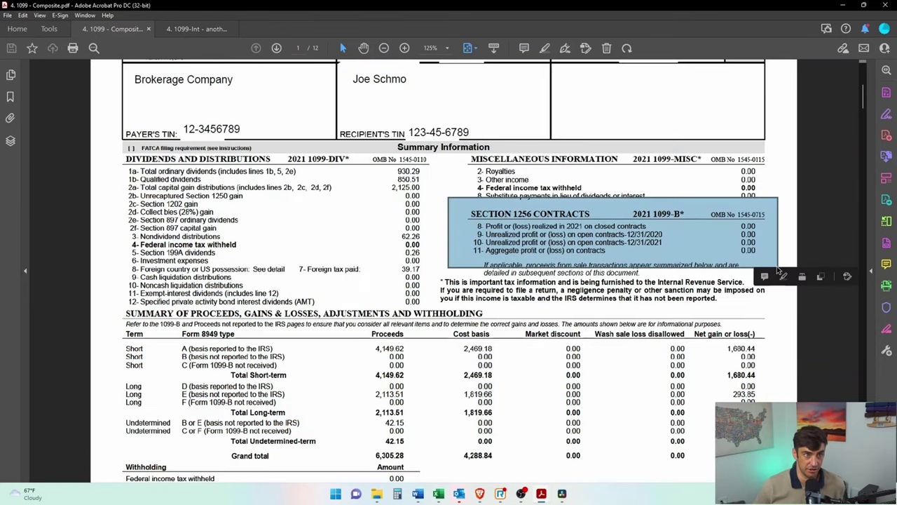
pyautogui.click(693, 223)
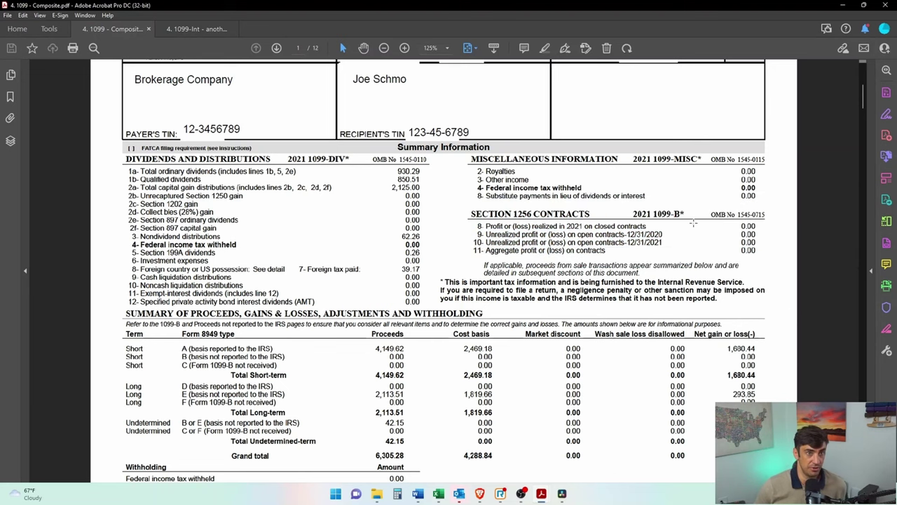
# Step: Check the page 2 Interest Income section, then the page 1 Dividends and Distributions section
pyautogui.scroll(-5, 407, 228)
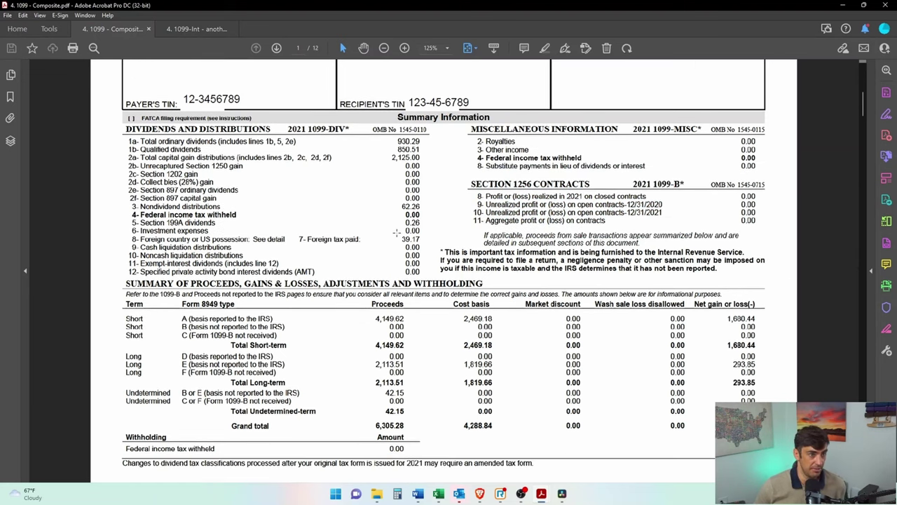
pyautogui.moveTo(444, 105); pyautogui.dragTo(103, 279)
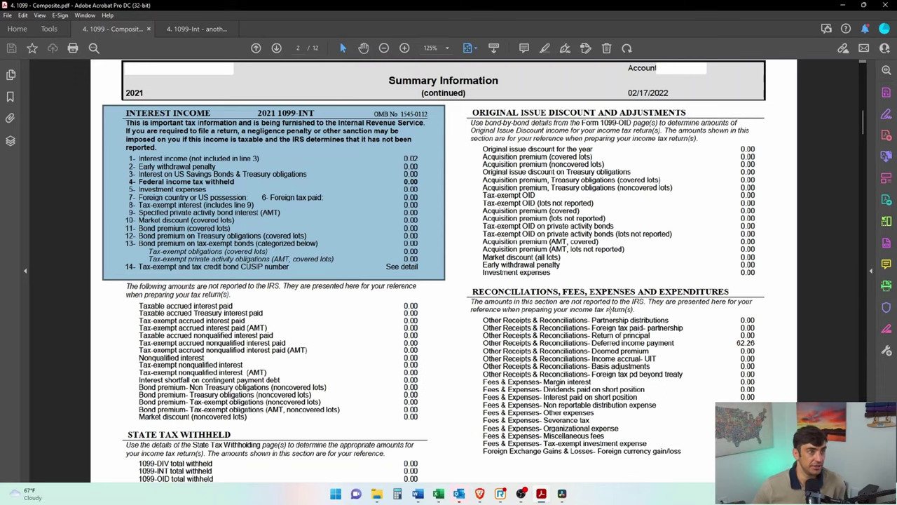
pyautogui.press('pageup')
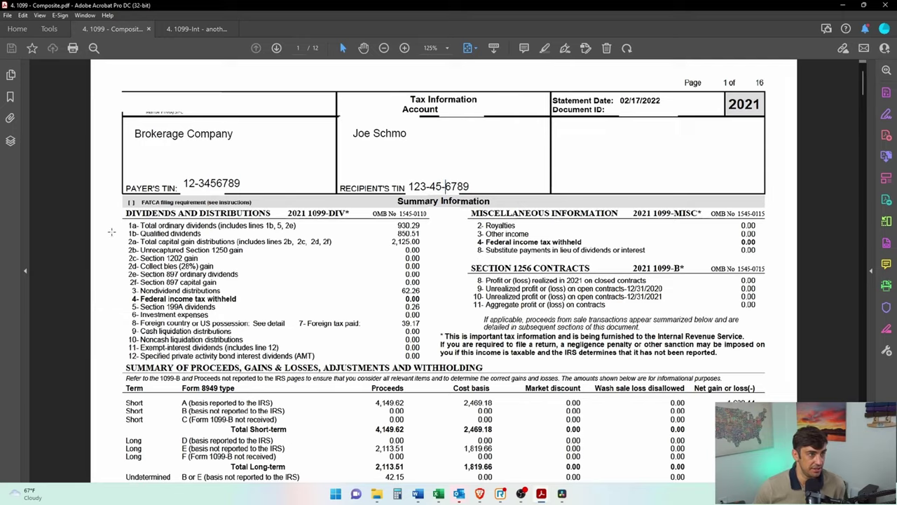
pyautogui.click(116, 210)
pyautogui.moveTo(115, 211); pyautogui.dragTo(434, 360)
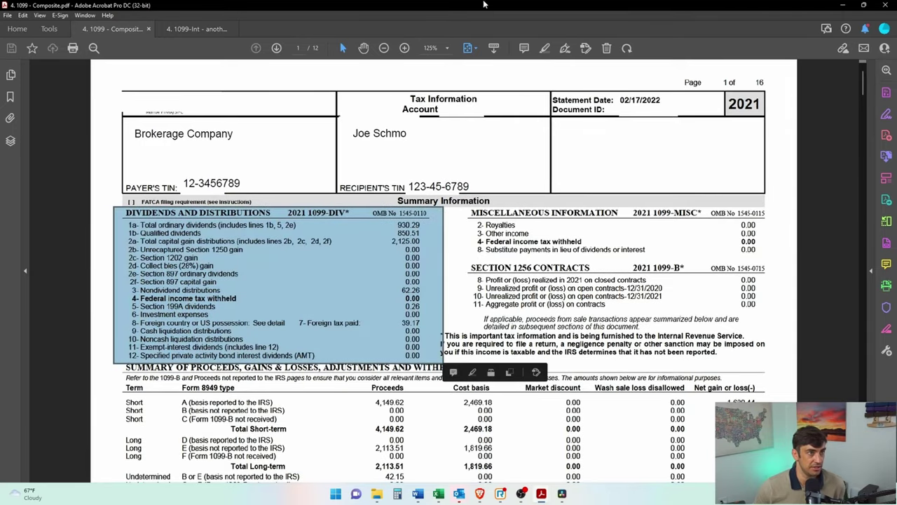
pyautogui.hotkey('alt', 'Tab')
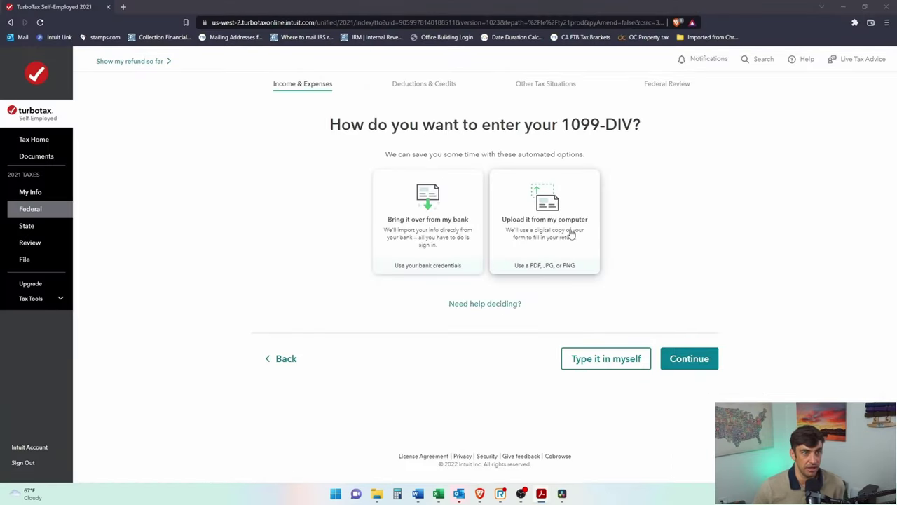
# Step: Upload the brokerage 1099 PDF from the computer as the 1099-DIV source
pyautogui.click(568, 232)
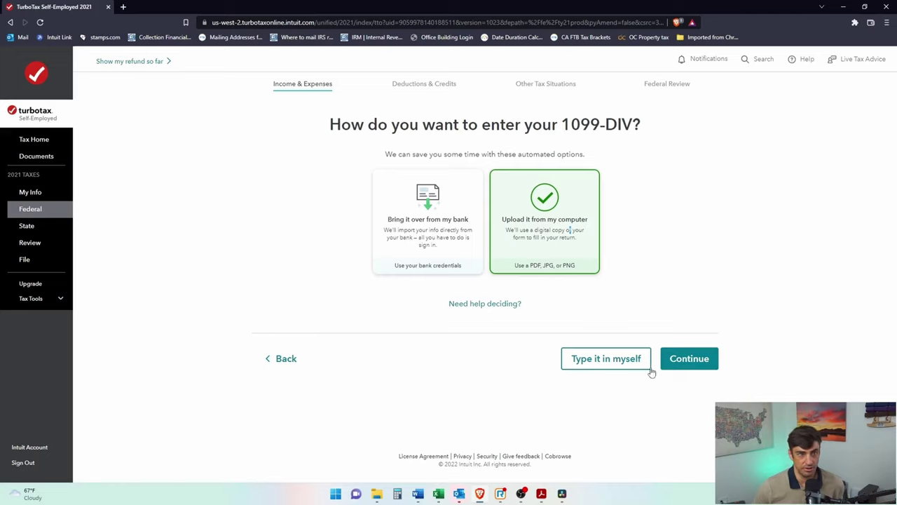
pyautogui.click(689, 359)
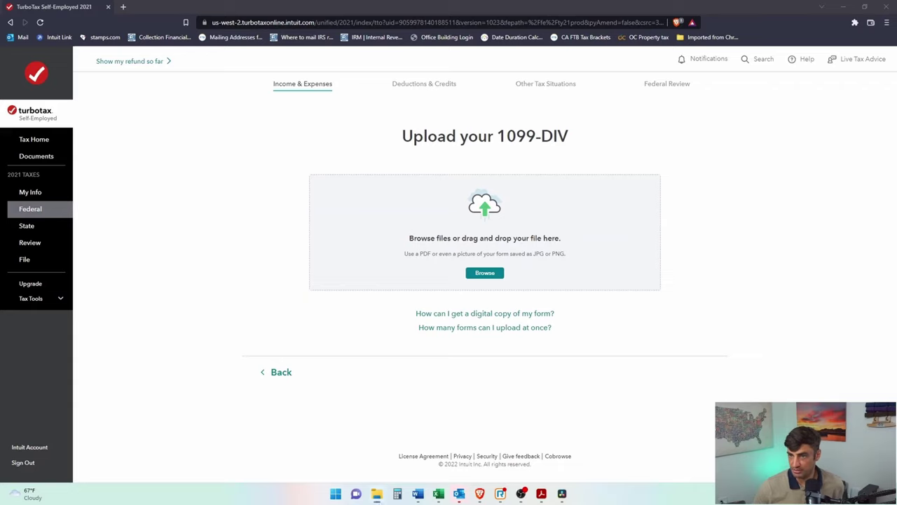
pyautogui.moveTo(896, 310); pyautogui.dragTo(566, 270)
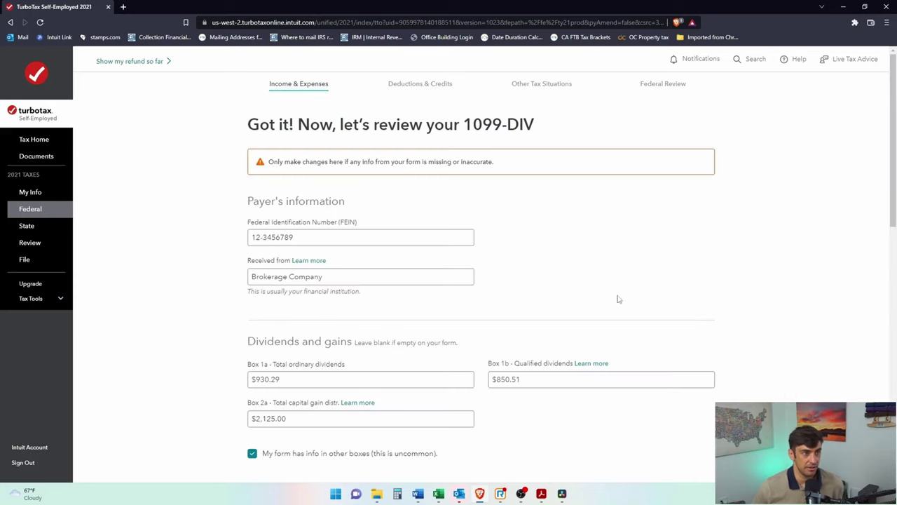
# Step: Compare the payer's federal ID number in TurboTax with the TIN on the PDF
pyautogui.scroll(-2, 557, 255)
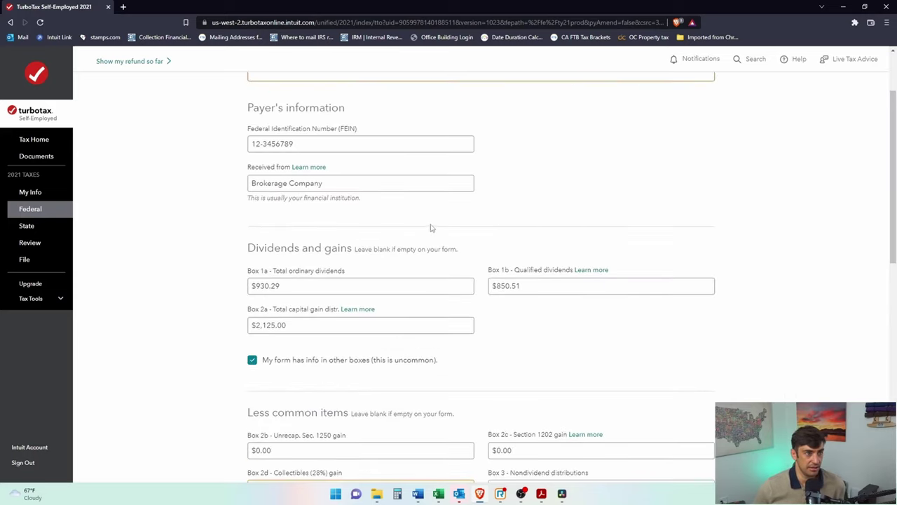
pyautogui.click(324, 131)
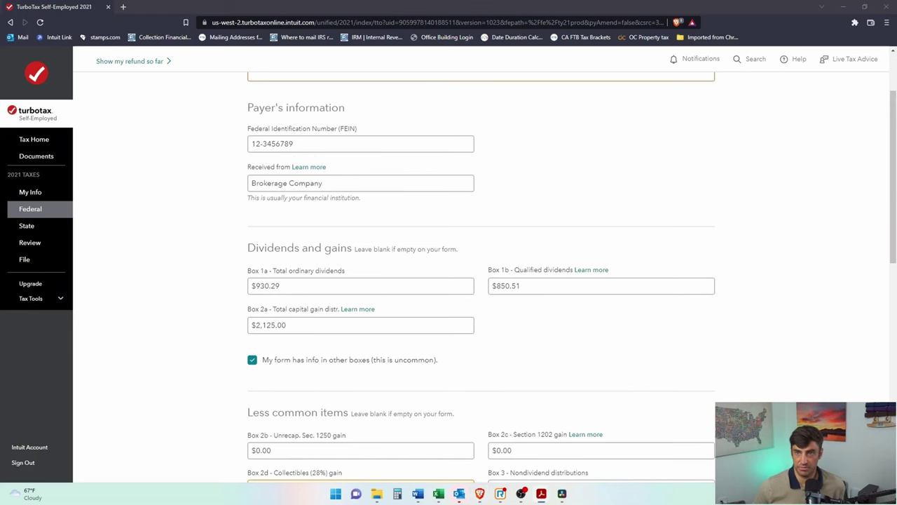
pyautogui.hotkey('alt', 'Tab')
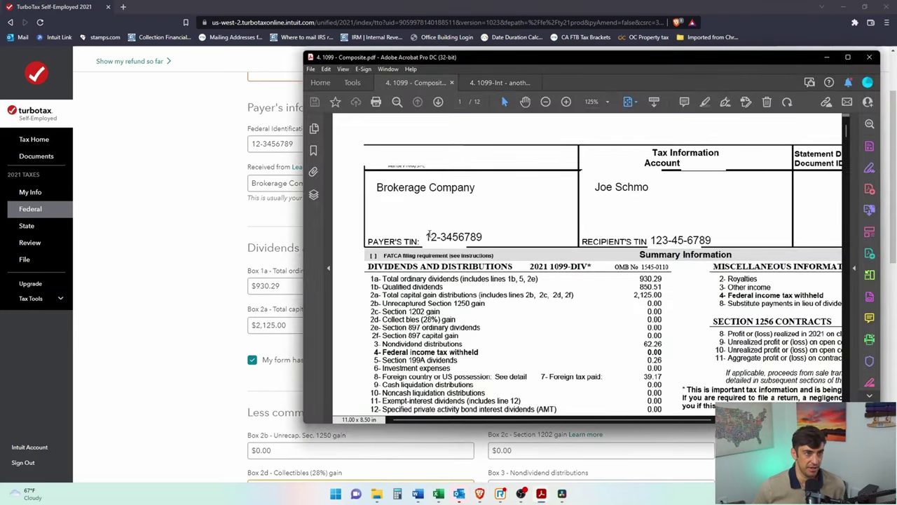
pyautogui.moveTo(423, 236); pyautogui.dragTo(483, 238)
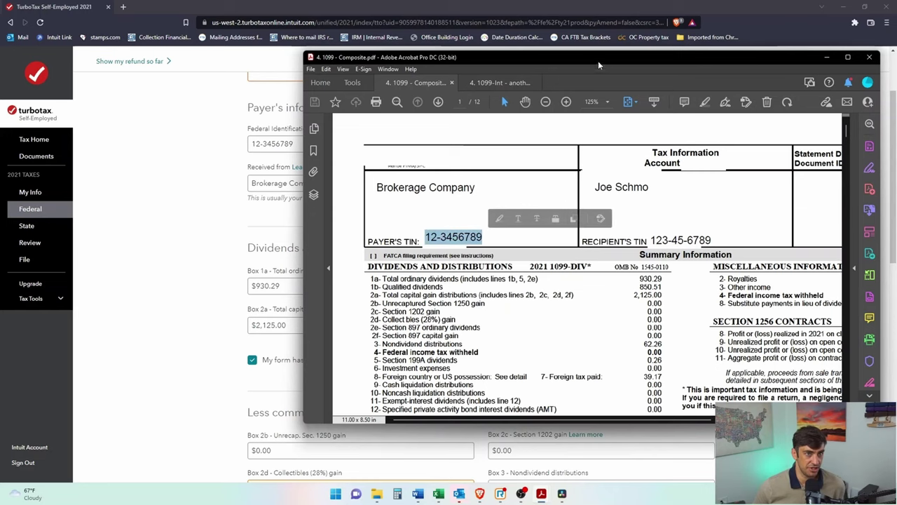
pyautogui.moveTo(597, 60); pyautogui.dragTo(585, 79)
pyautogui.scroll(-1, 276, 210)
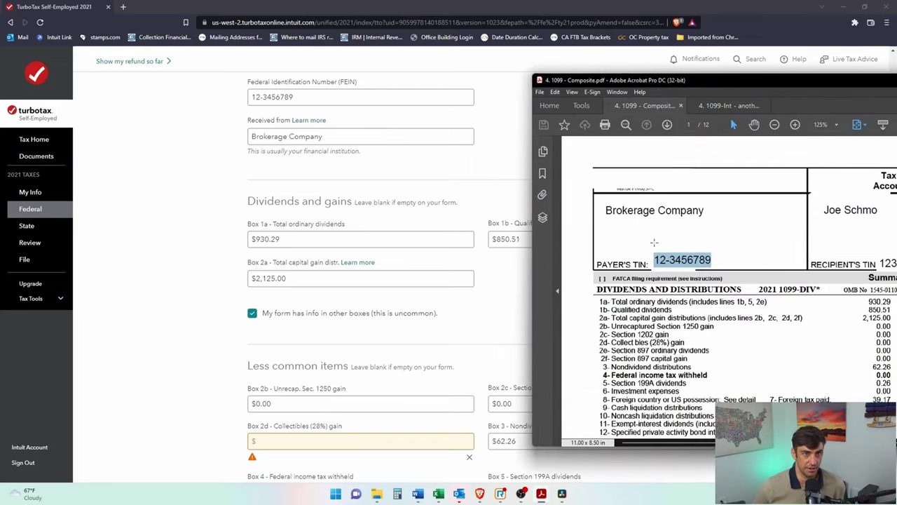
pyautogui.click(222, 217)
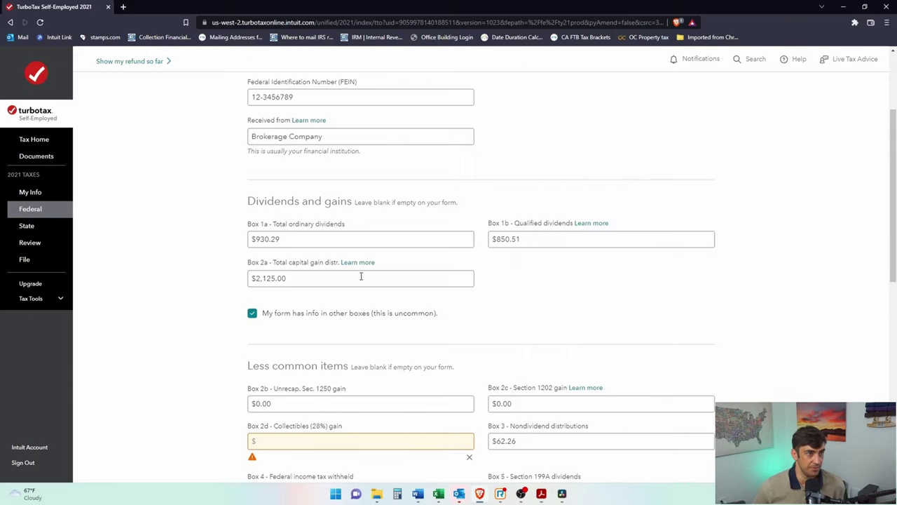
pyautogui.moveTo(257, 201); pyautogui.dragTo(339, 204)
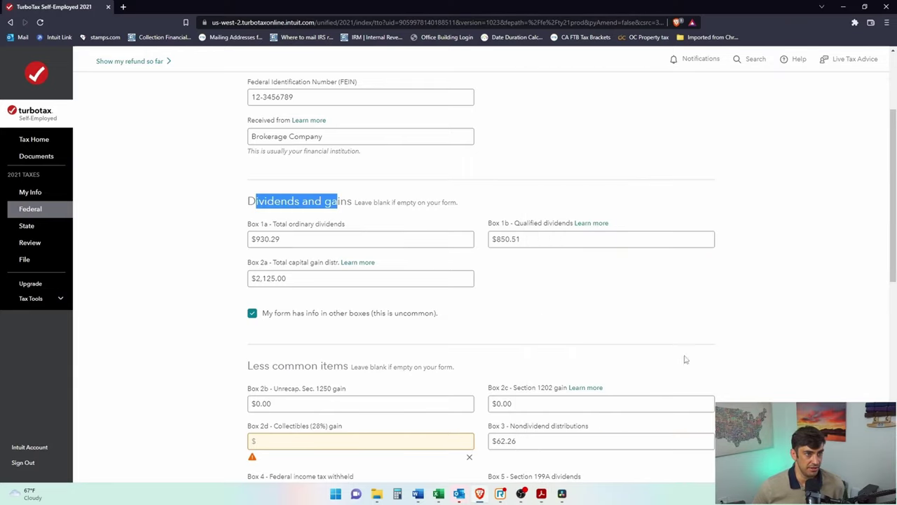
pyautogui.hotkey('alt', 'Tab')
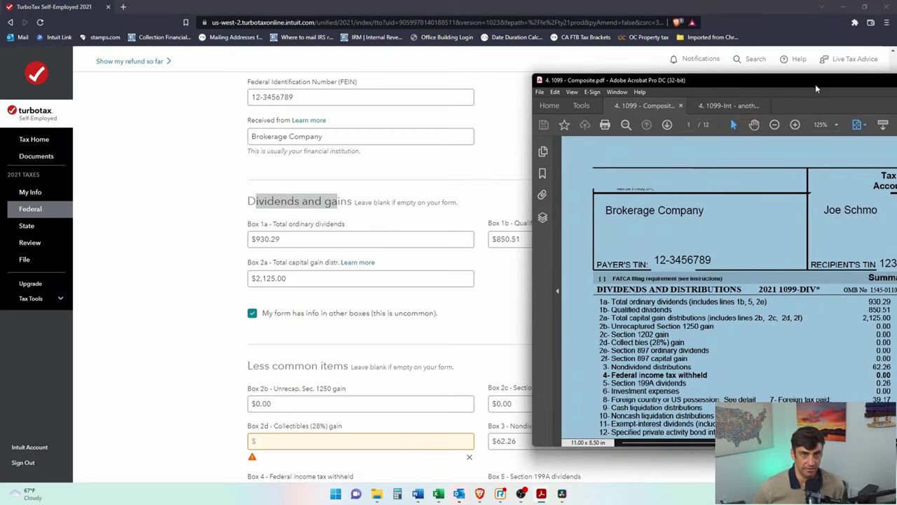
pyautogui.moveTo(816, 81); pyautogui.dragTo(788, 70)
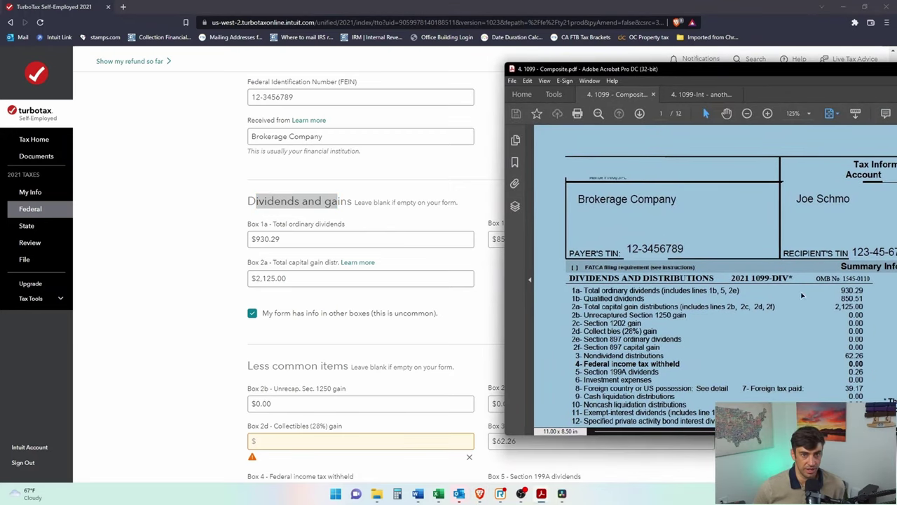
# Step: Check the 1a ordinary, 2a capital gain and 1b qualified dividend values against the statement
pyautogui.moveTo(828, 284); pyautogui.dragTo(880, 311)
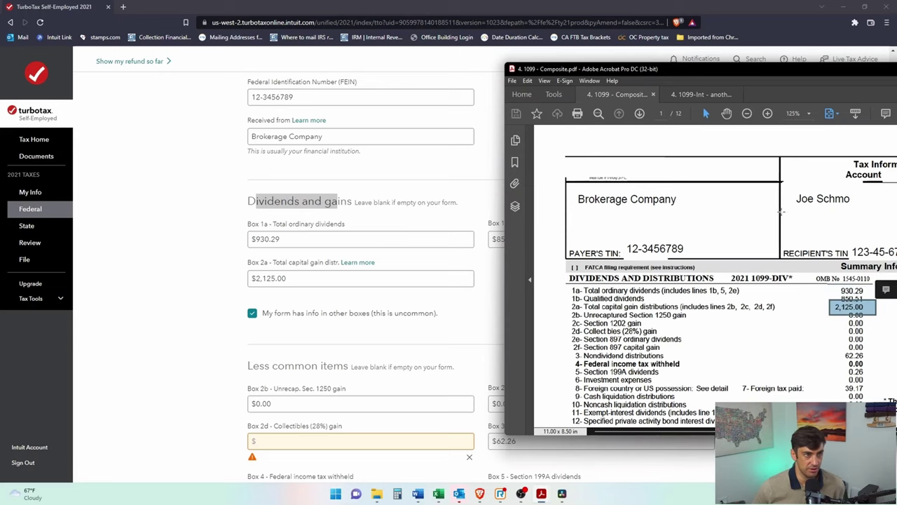
pyautogui.moveTo(763, 74); pyautogui.dragTo(587, 273)
pyautogui.scroll(-2, 628, 416)
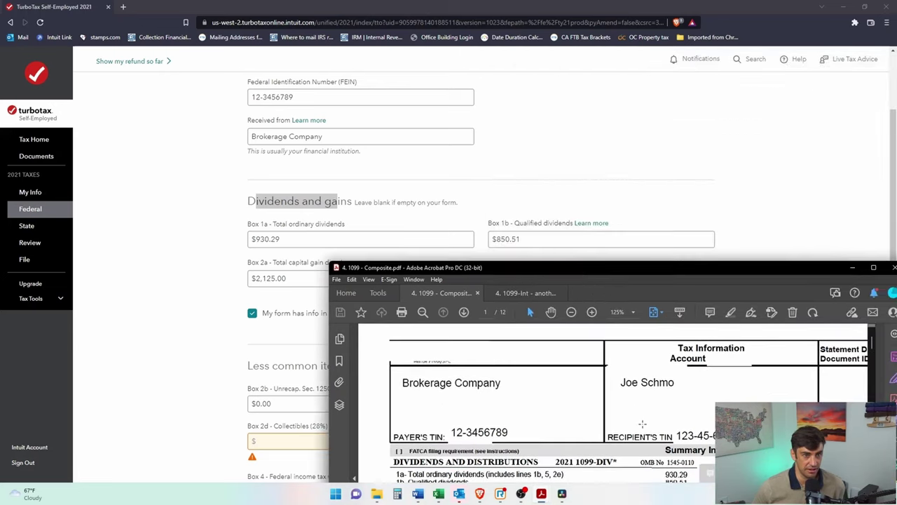
pyautogui.click(639, 429)
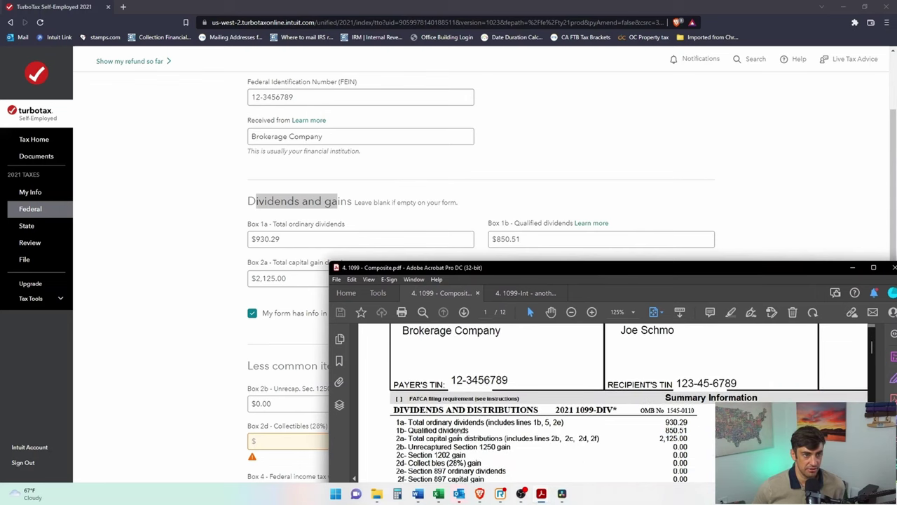
pyautogui.moveTo(658, 429); pyautogui.dragTo(699, 435)
pyautogui.click(625, 257)
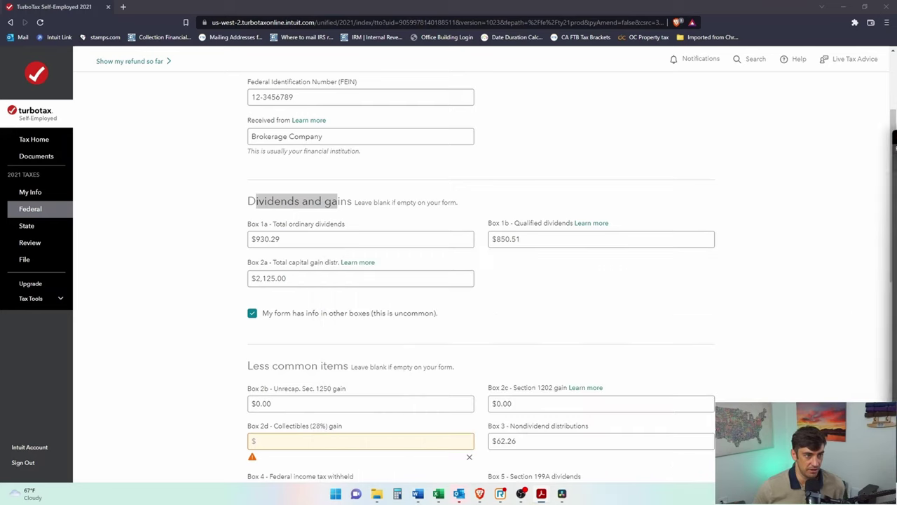
pyautogui.scroll(-3, 476, 300)
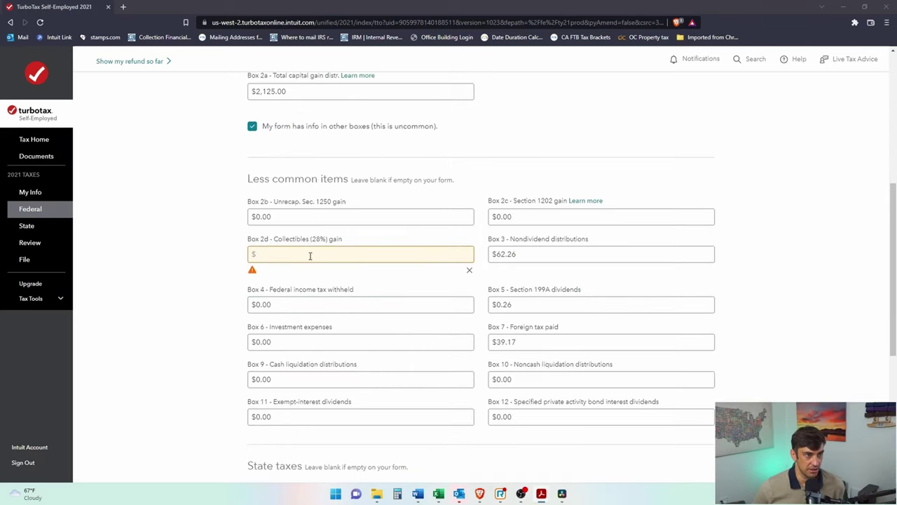
pyautogui.click(310, 256)
# Step: Verify the remaining dividend lines, including $39.17 foreign tax paid, against TurboTax's boxes
pyautogui.hotkey('alt', 'Tab')
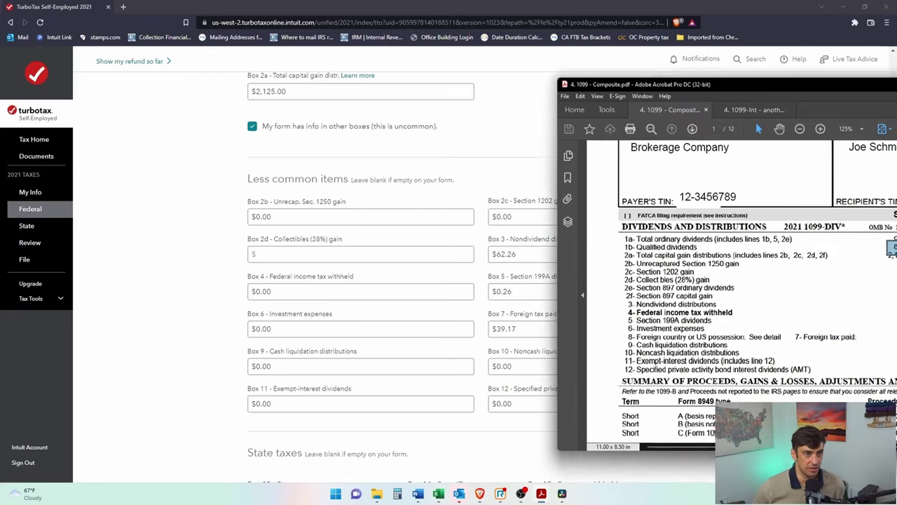
pyautogui.moveTo(765, 51); pyautogui.dragTo(428, 143)
pyautogui.moveTo(592, 354); pyautogui.dragTo(303, 372)
pyautogui.moveTo(621, 149); pyautogui.dragTo(663, 107)
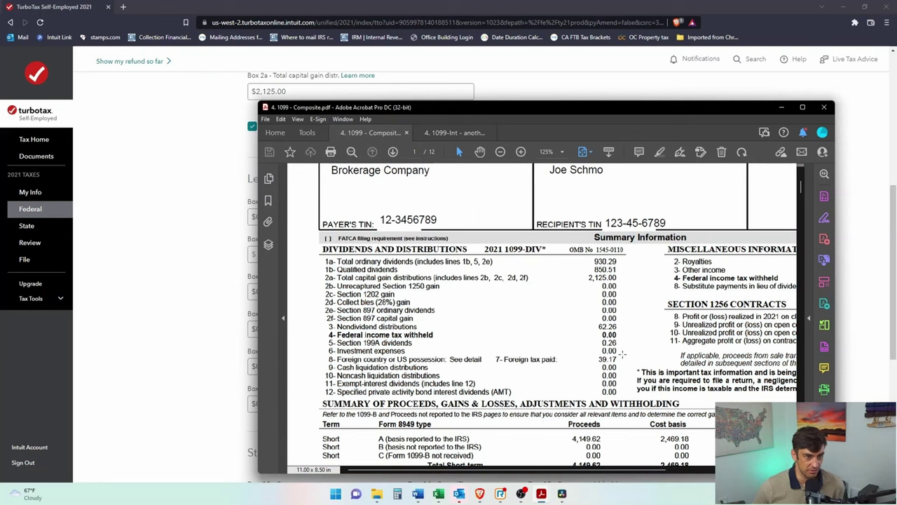
pyautogui.moveTo(622, 355); pyautogui.dragTo(327, 363)
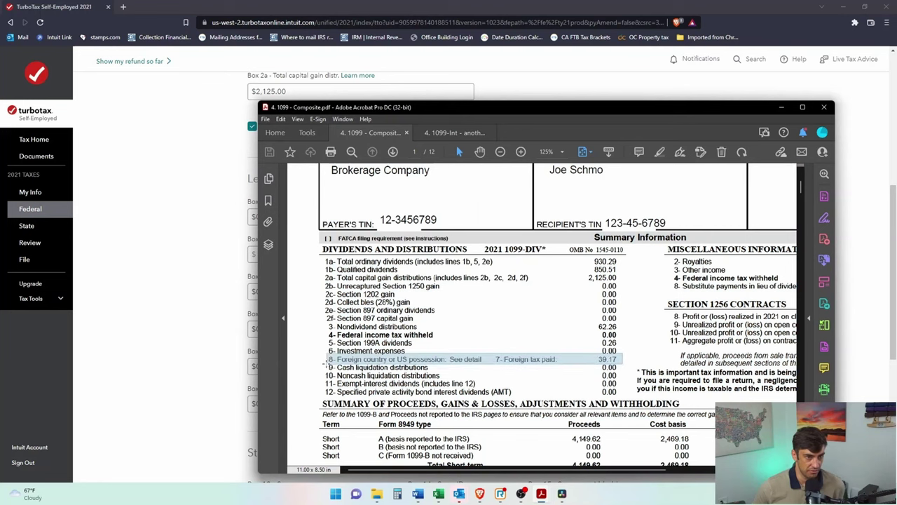
pyautogui.click(782, 106)
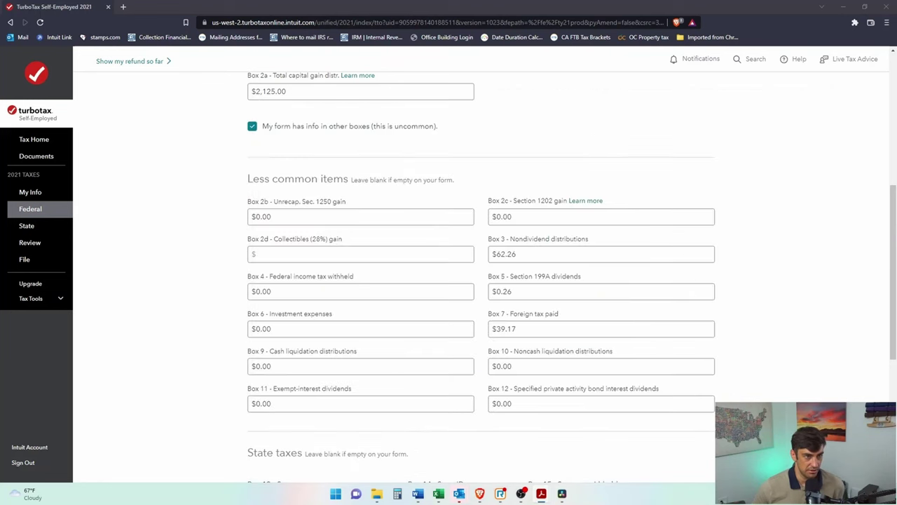
pyautogui.hotkey('alt', 'Tab')
pyautogui.click(218, 219)
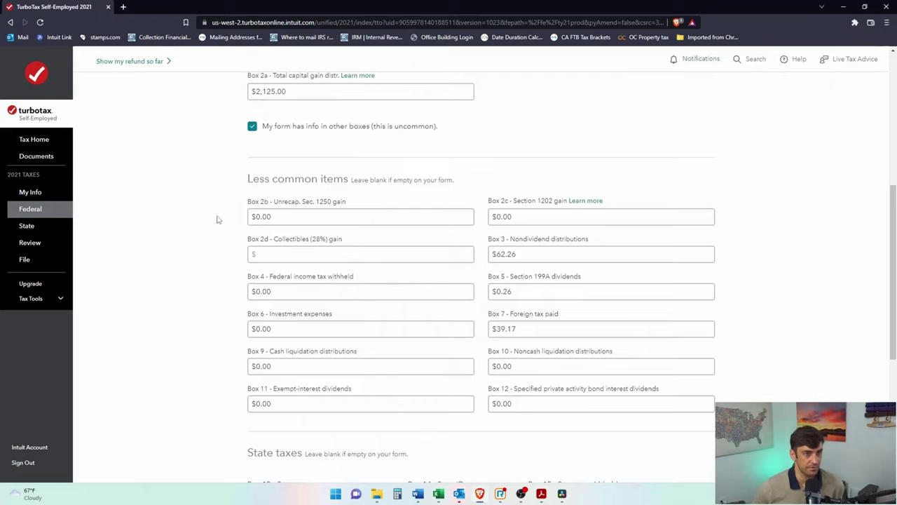
pyautogui.scroll(-3, 589, 298)
# Step: Set Box 13 state to California, clear the empty-field warnings, and save the 1099-DIV
pyautogui.click(367, 283)
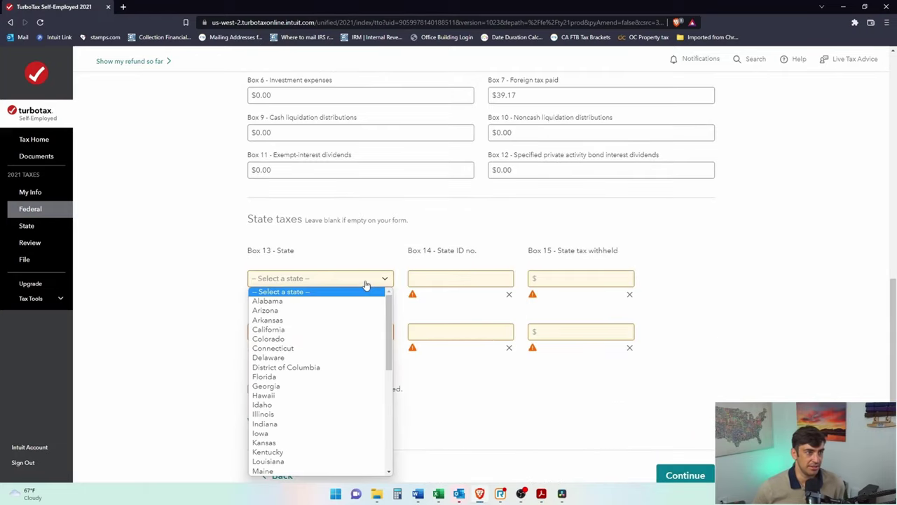
pyautogui.press('Escape')
pyautogui.click(349, 334)
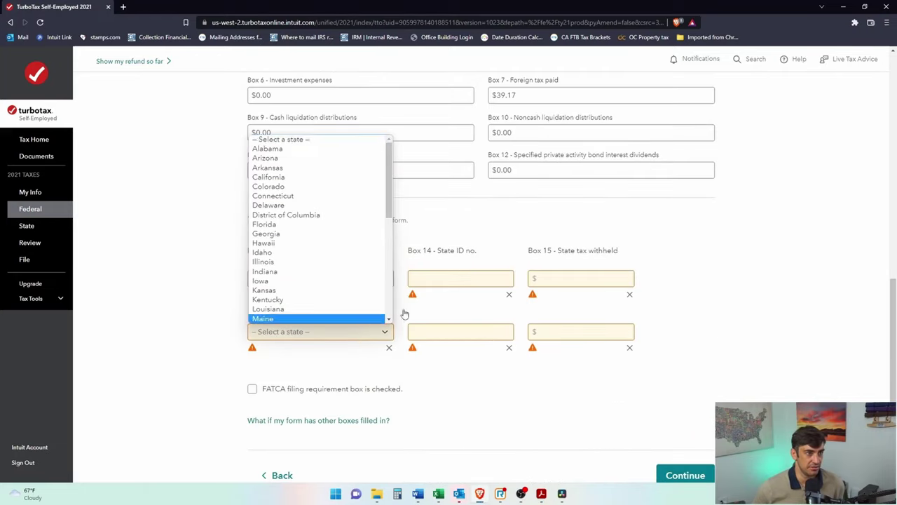
pyautogui.press('Escape')
pyautogui.click(509, 295)
pyautogui.click(629, 294)
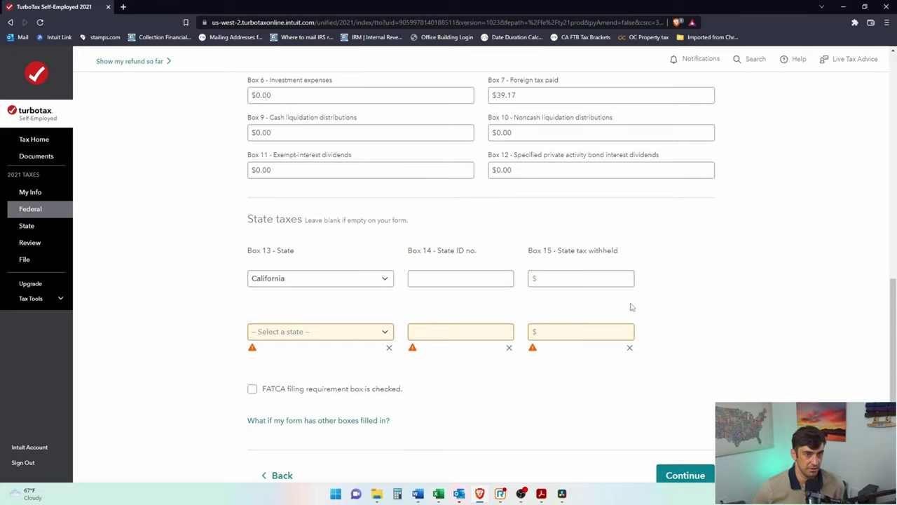
pyautogui.click(629, 334)
pyautogui.click(509, 334)
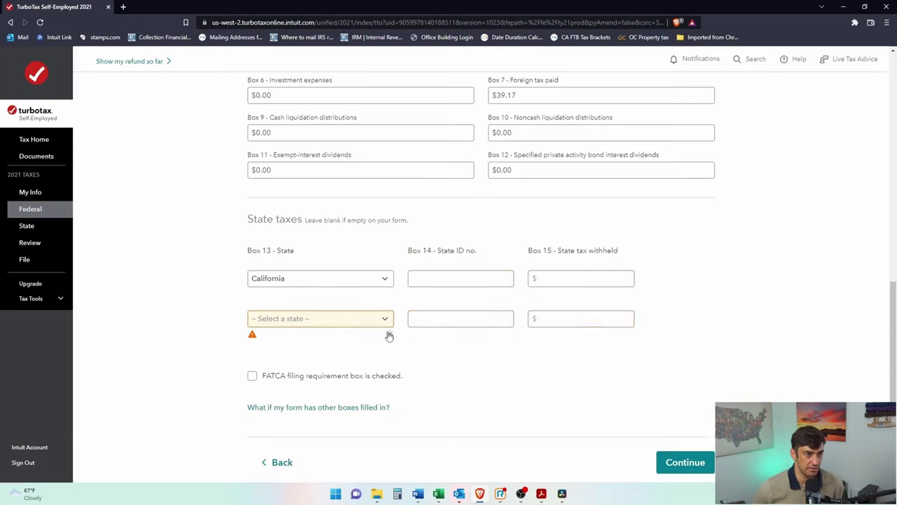
pyautogui.click(389, 334)
pyautogui.click(680, 452)
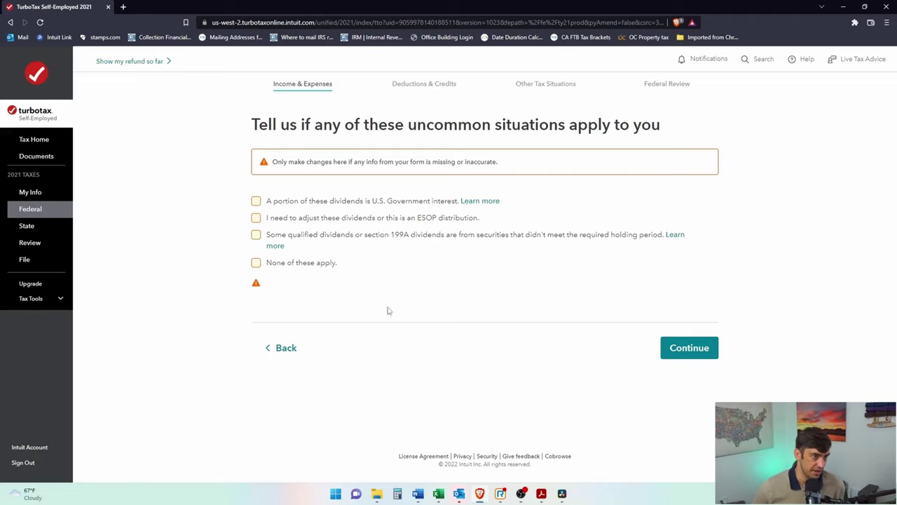
# Step: Mark that none of the uncommon situations apply and continue
pyautogui.moveTo(562, 495)
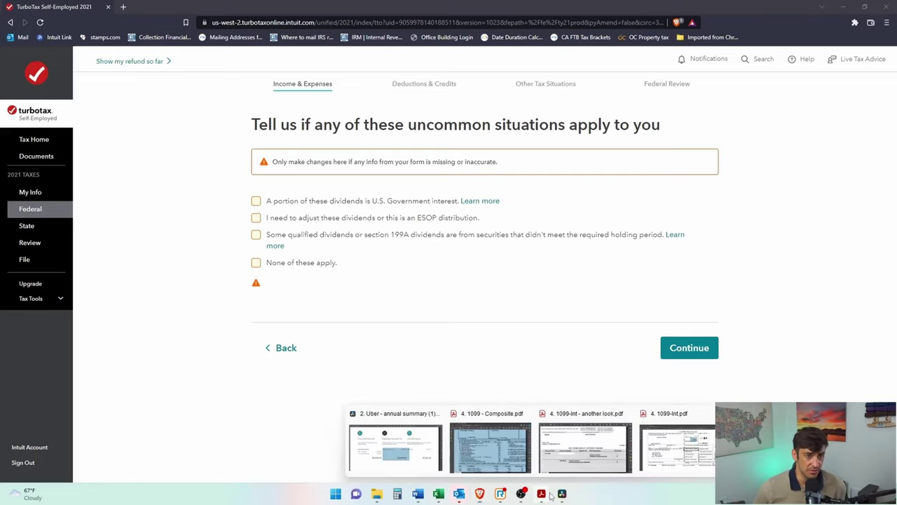
pyautogui.click(354, 248)
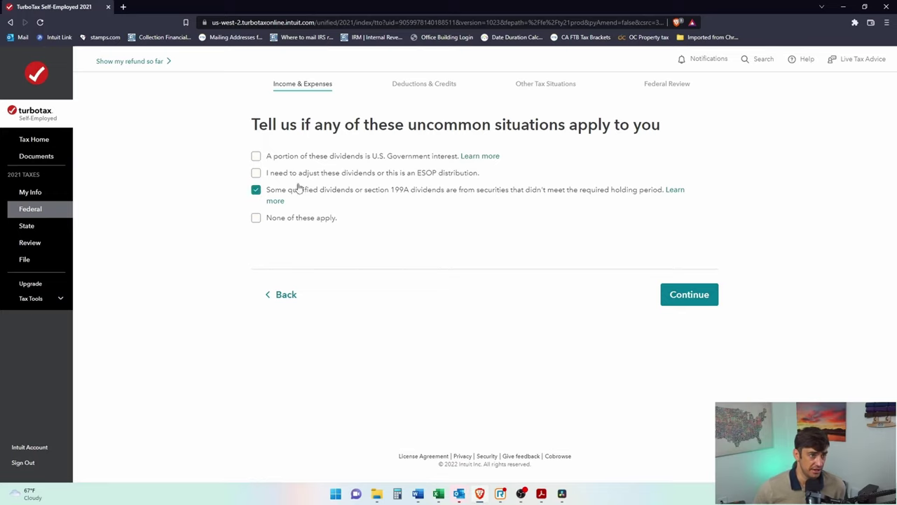
pyautogui.click(255, 190)
pyautogui.click(256, 218)
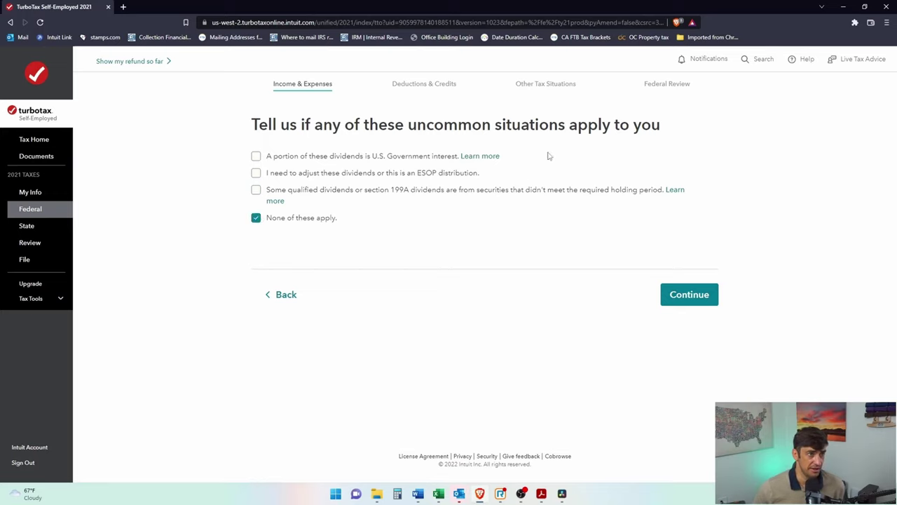
pyautogui.moveTo(388, 126); pyautogui.dragTo(571, 124)
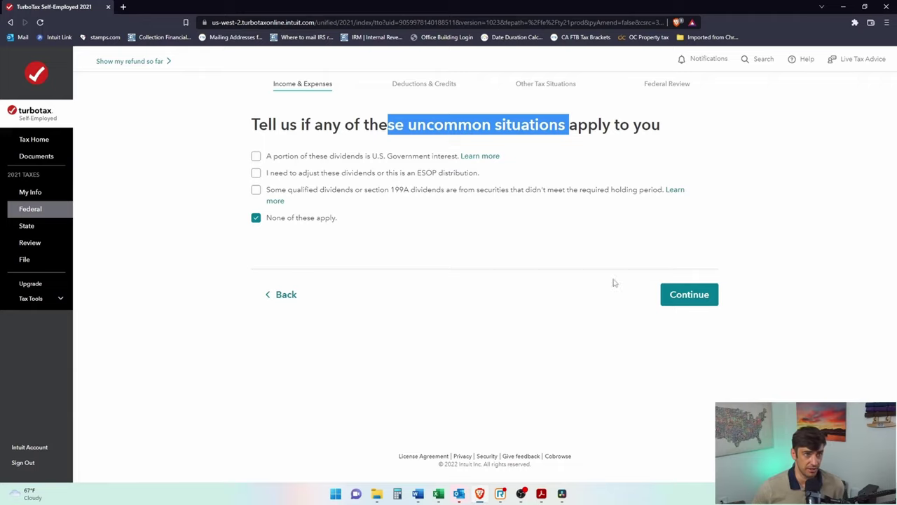
pyautogui.click(695, 296)
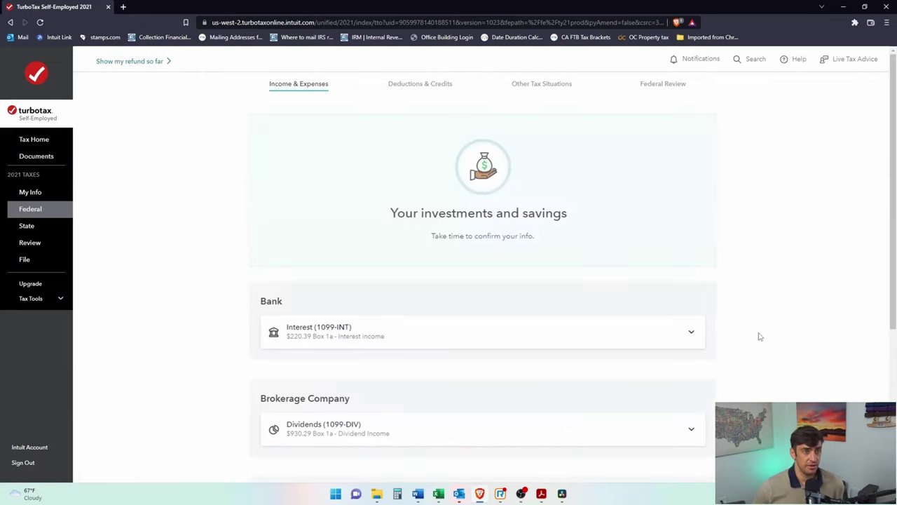
# Step: Add a Stocks, Bonds, Mutual Funds investment entered manually and reach the 1099-B brokerage details
pyautogui.scroll(-3, 685, 293)
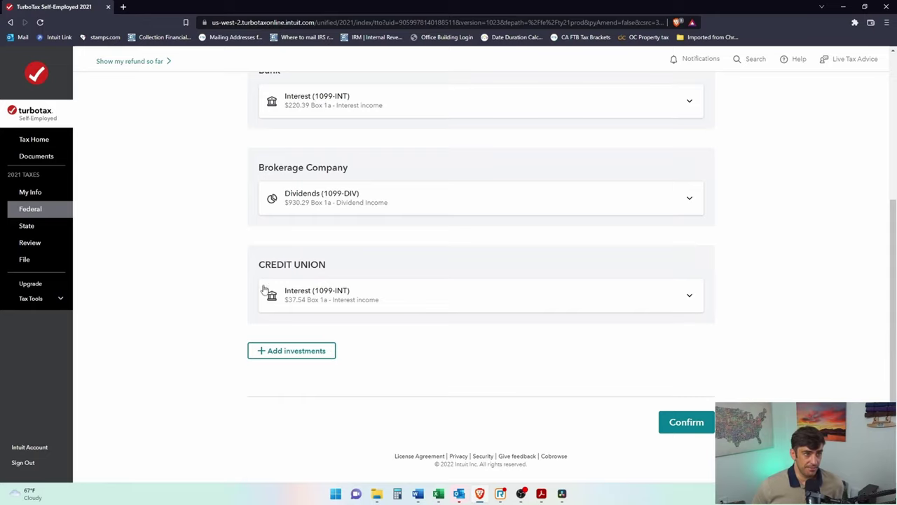
pyautogui.scroll(2, 349, 332)
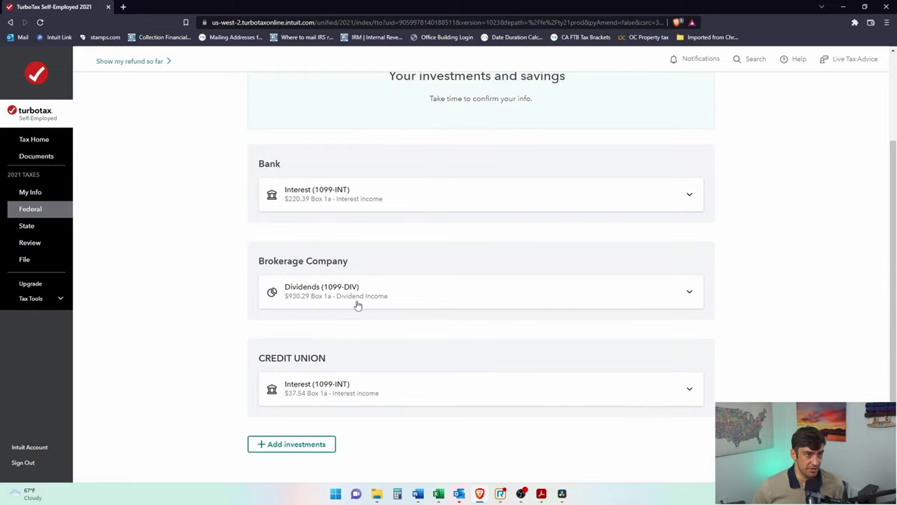
pyautogui.click(313, 447)
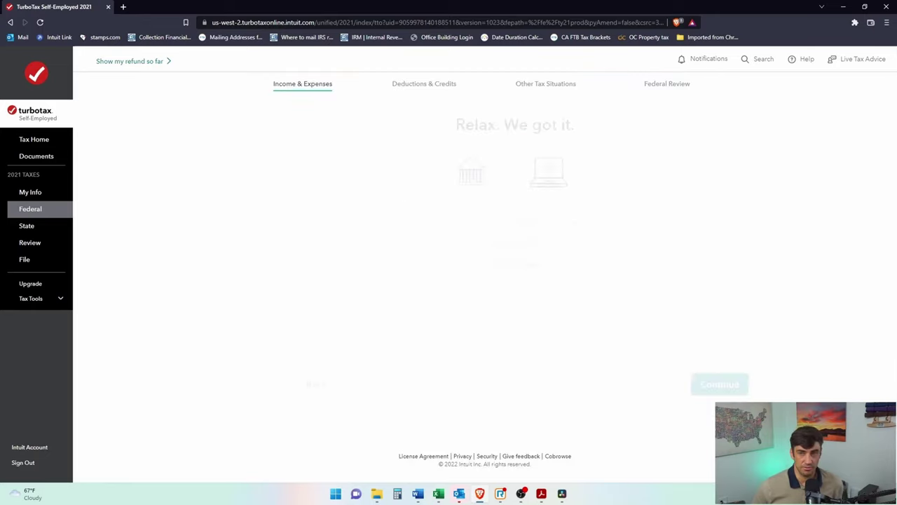
pyautogui.click(691, 391)
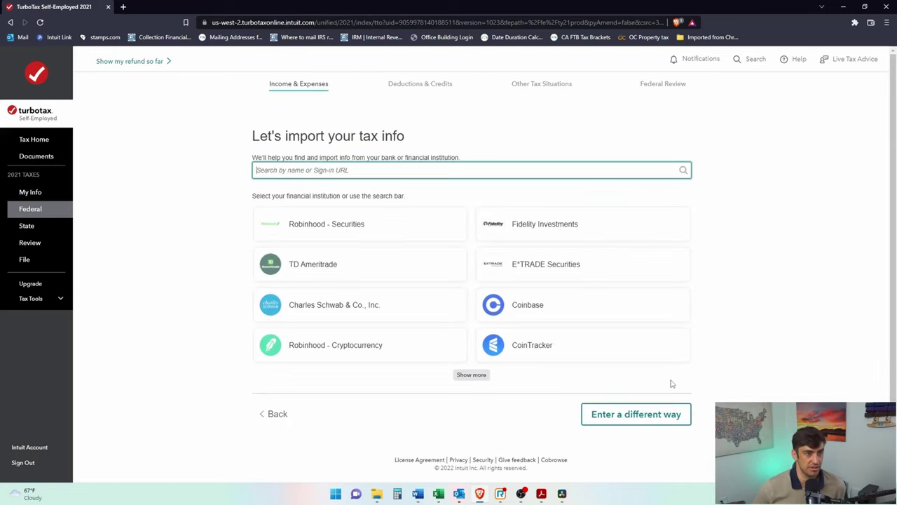
pyautogui.click(634, 414)
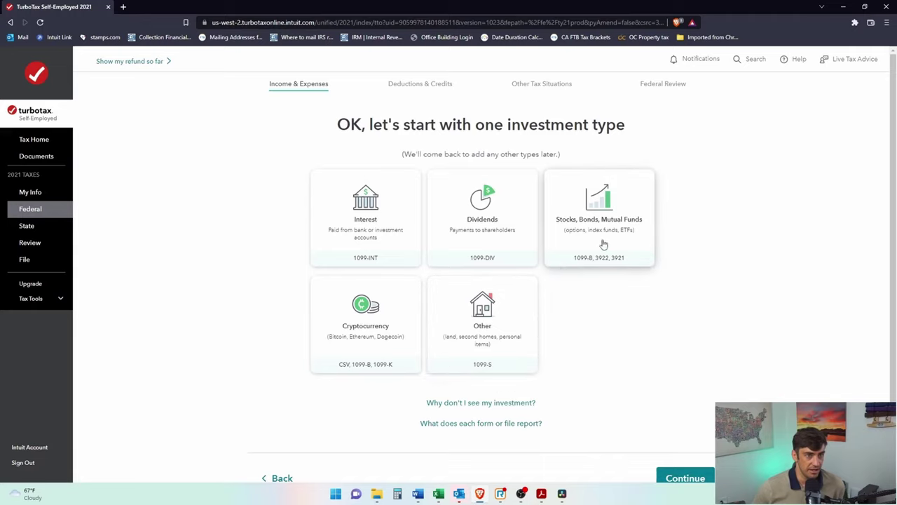
pyautogui.click(602, 225)
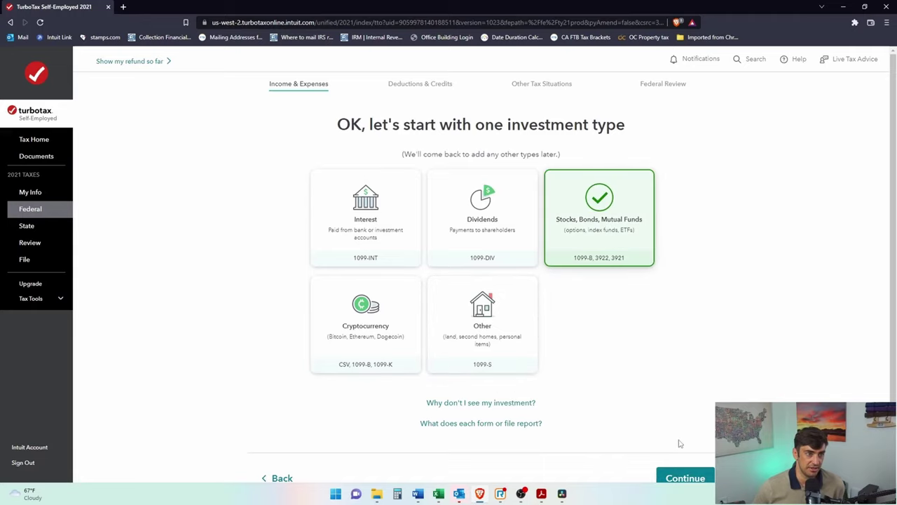
pyautogui.scroll(-1, 676, 420)
pyautogui.click(685, 434)
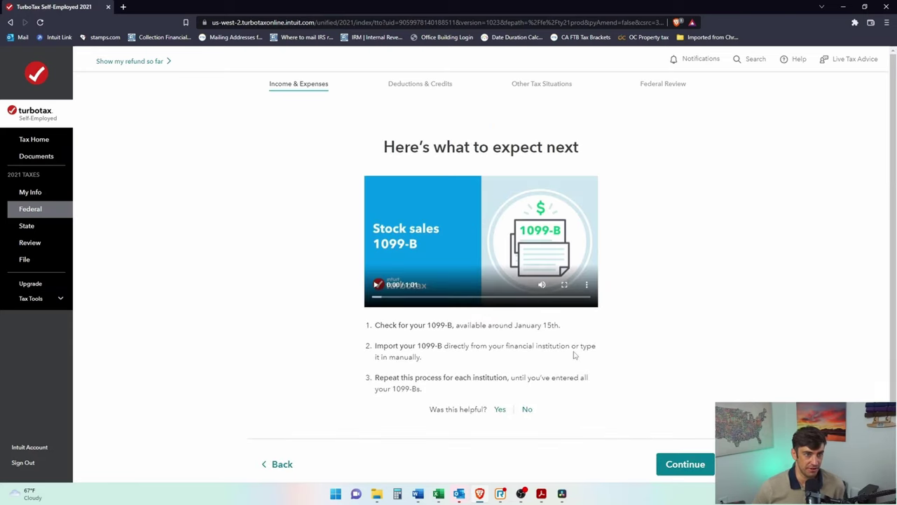
pyautogui.click(677, 465)
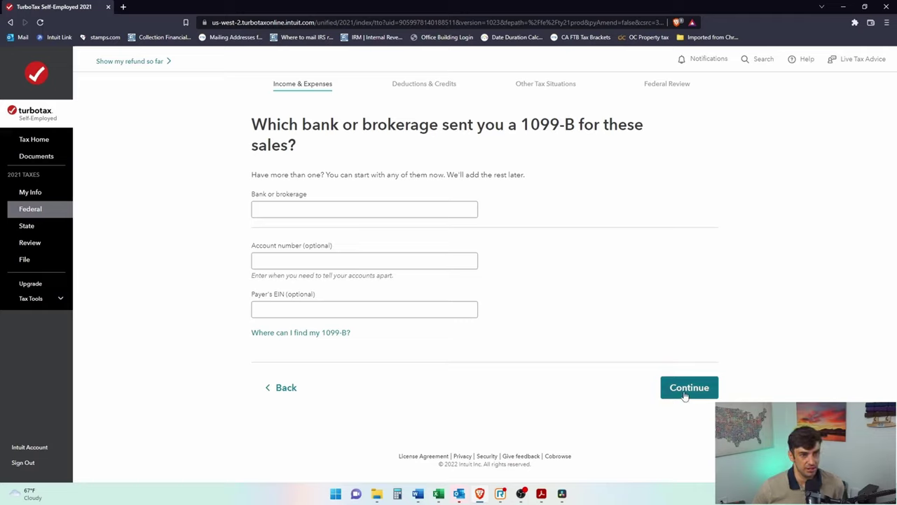
# Step: Enter 'Brokerage' as the bank or brokerage name
pyautogui.click(344, 205)
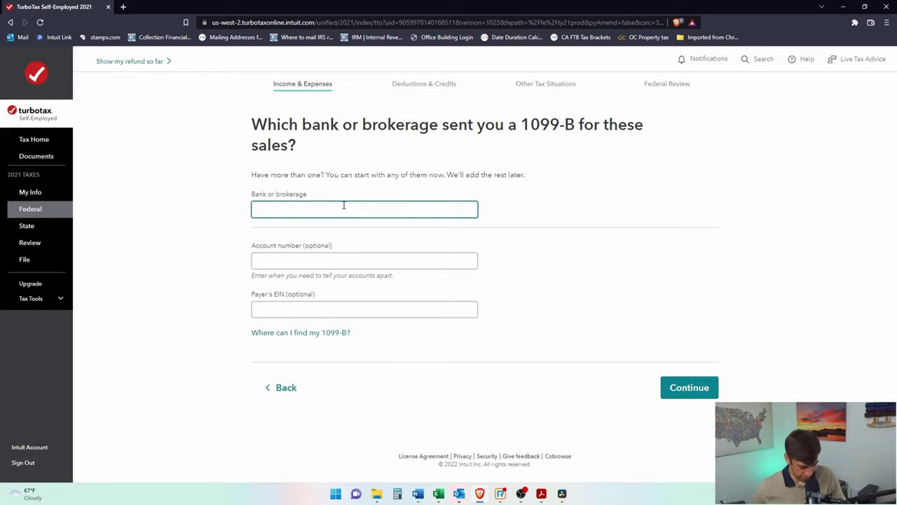
pyautogui.write('Brokera')
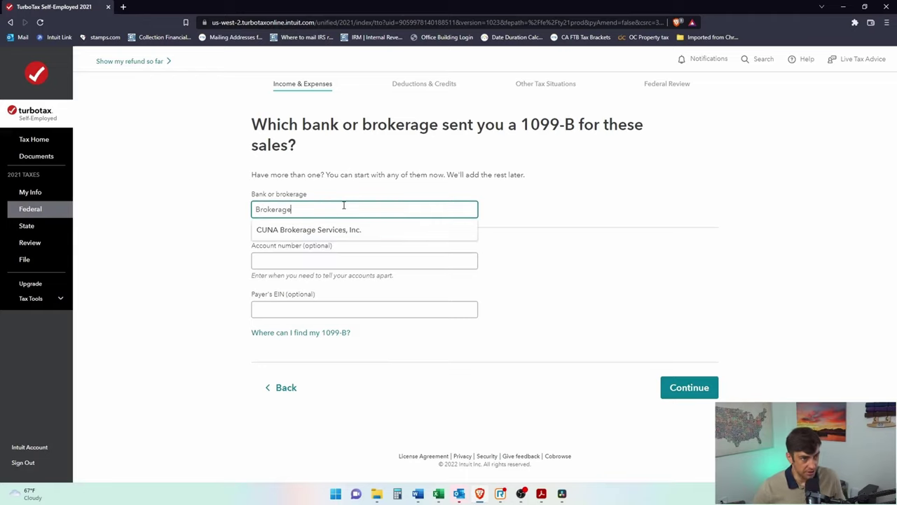
pyautogui.write('ge')
pyautogui.click(677, 389)
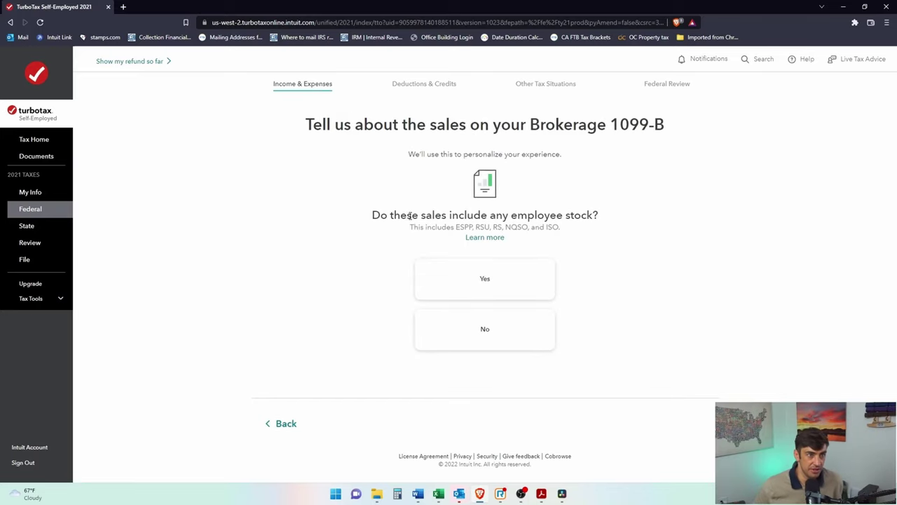
# Step: Answer No to employee stock and Yes (4+) to more than three sales
pyautogui.moveTo(400, 216); pyautogui.dragTo(581, 219)
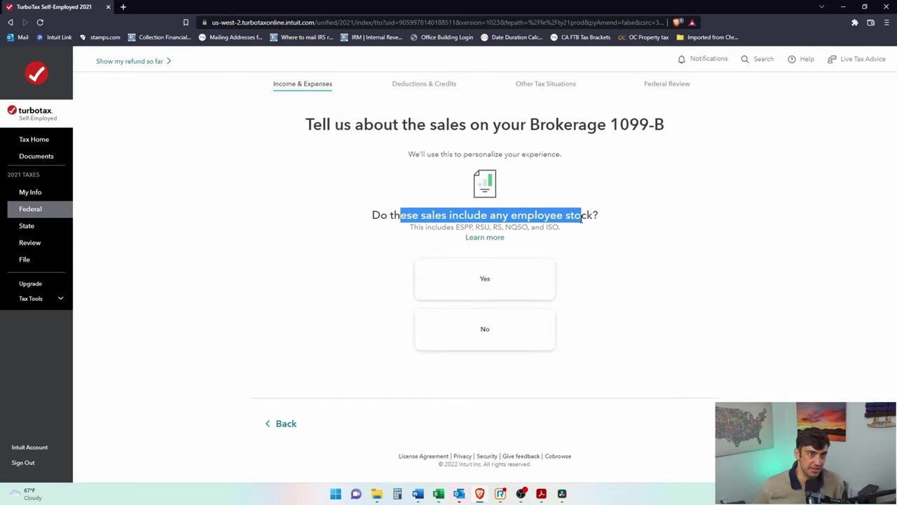
pyautogui.click(587, 217)
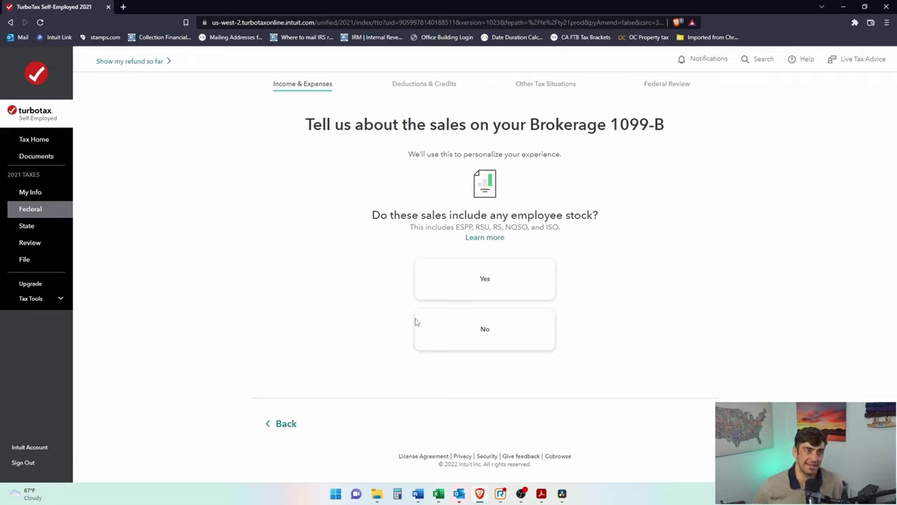
pyautogui.click(510, 342)
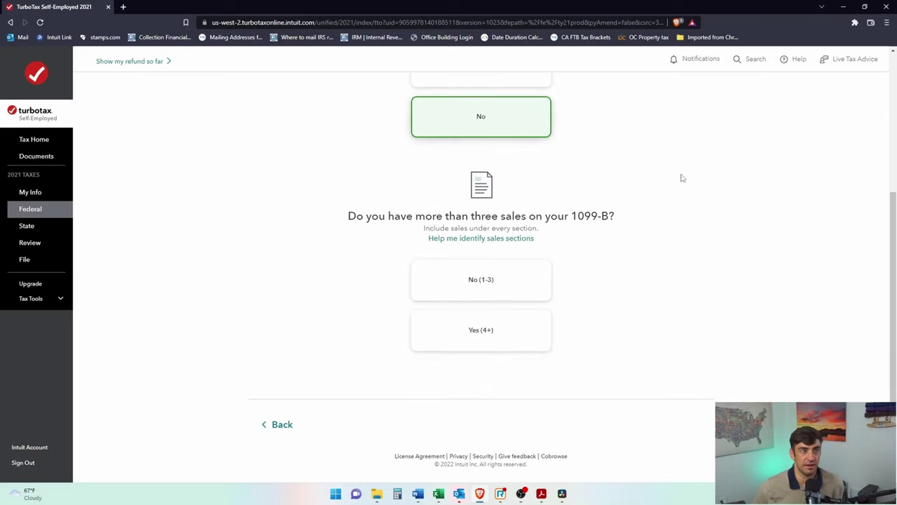
pyautogui.scroll(3, 680, 176)
pyautogui.scroll(-3, 601, 281)
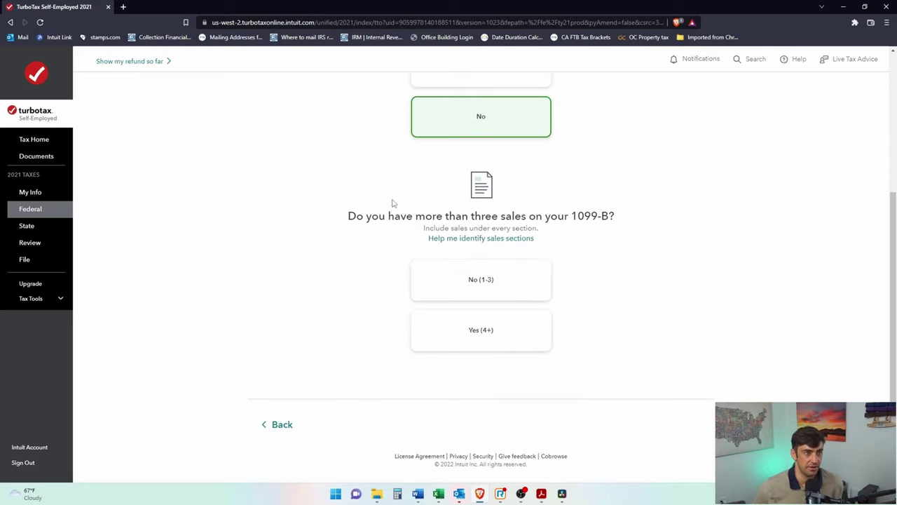
pyautogui.scroll(3, 587, 221)
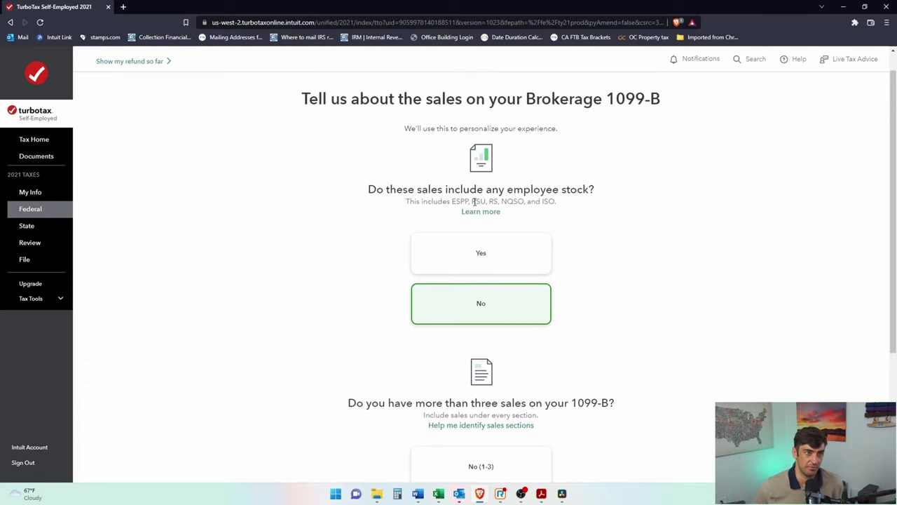
pyautogui.moveTo(474, 202); pyautogui.dragTo(587, 204)
pyautogui.click(627, 253)
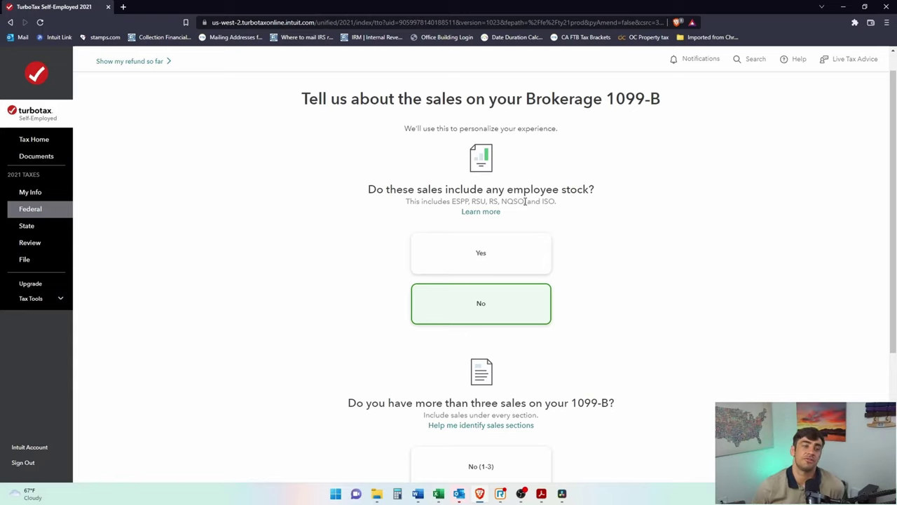
pyautogui.scroll(-3, 525, 201)
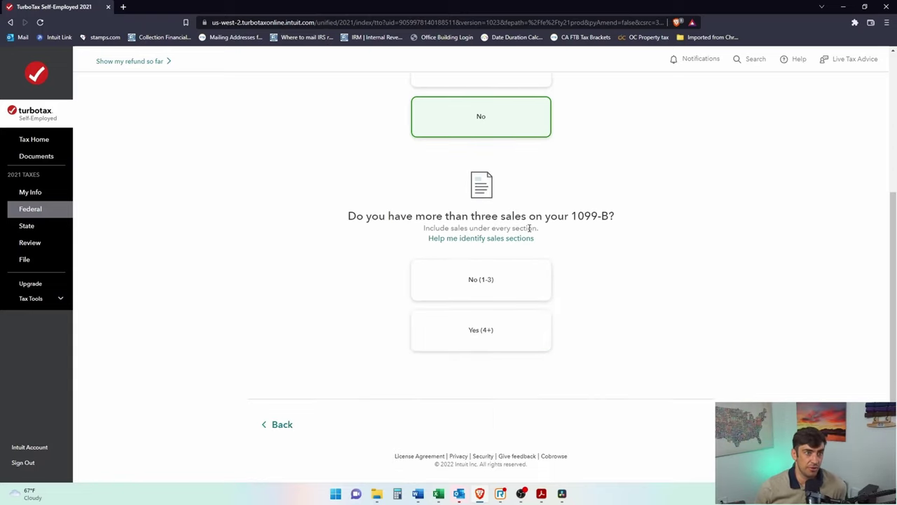
pyautogui.moveTo(568, 217); pyautogui.dragTo(599, 218)
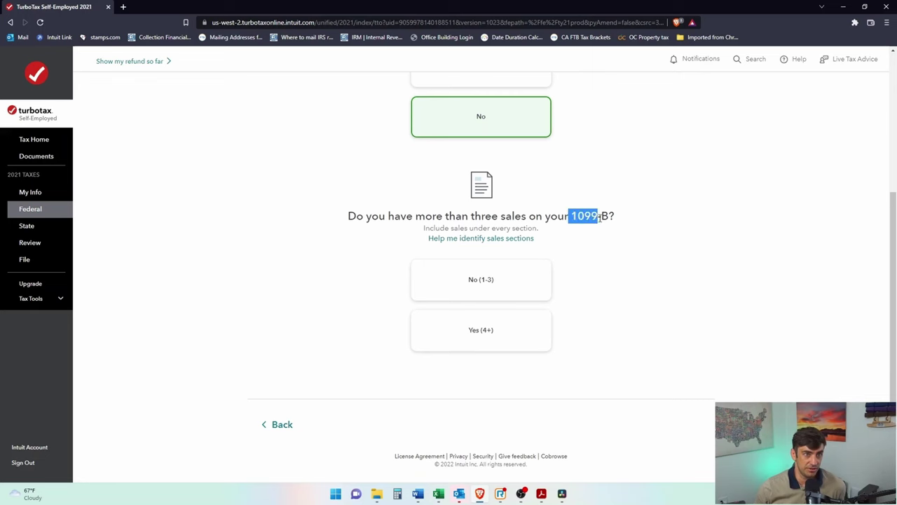
pyautogui.click(521, 335)
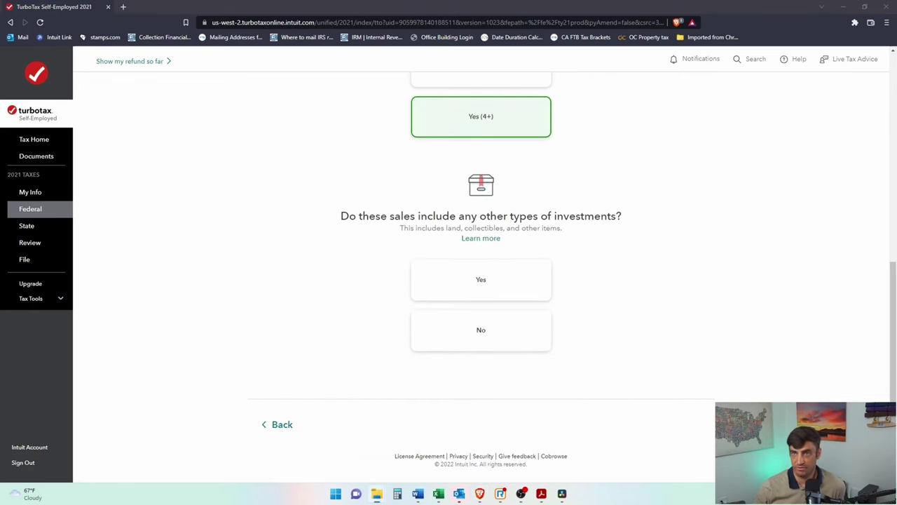
pyautogui.hotkey('alt', 'Tab')
# Step: Maximize the 1099 PDF and review the short-term covered transactions table on page 3
pyautogui.click(809, 63)
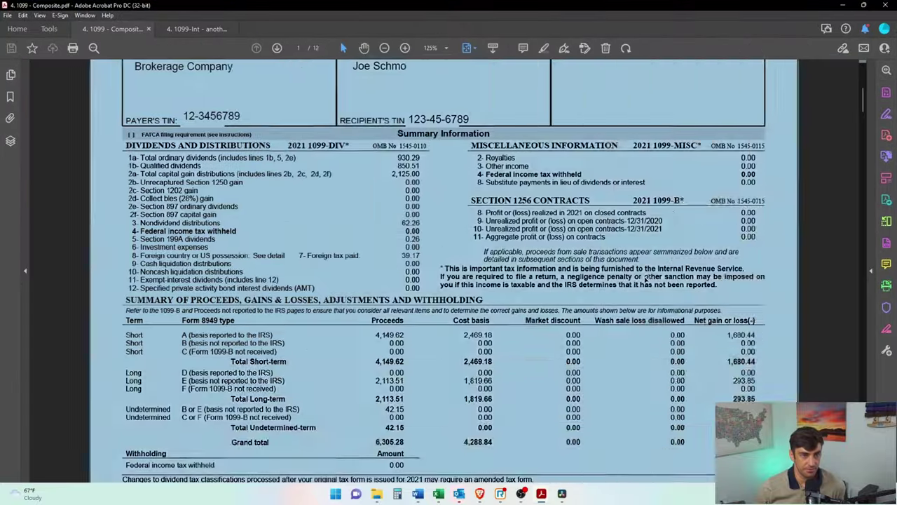
pyautogui.scroll(-1, 645, 278)
pyautogui.moveTo(350, 295); pyautogui.dragTo(790, 463)
pyautogui.scroll(-10, 506, 277)
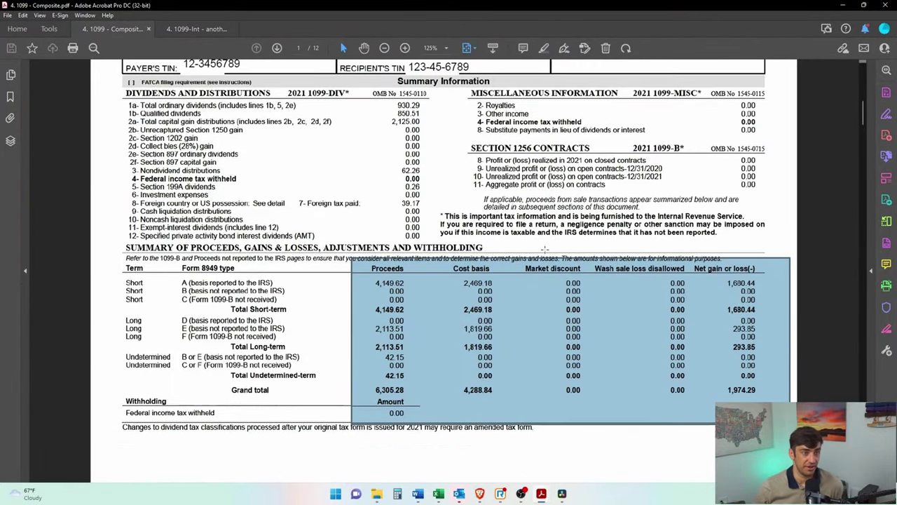
pyautogui.click(277, 49)
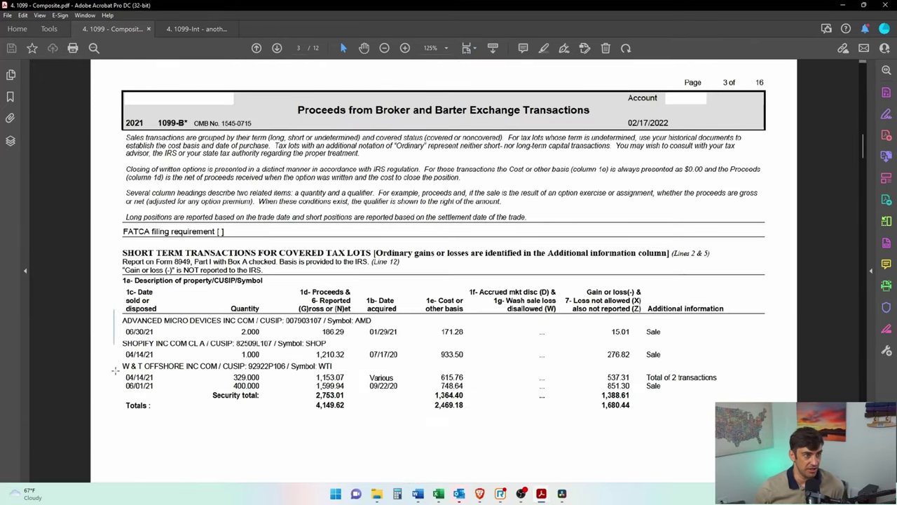
pyautogui.moveTo(115, 370); pyautogui.dragTo(713, 444)
# Step: Page through pages 4–6 and review the SPDR Gold rows on page 5
pyautogui.click(277, 49)
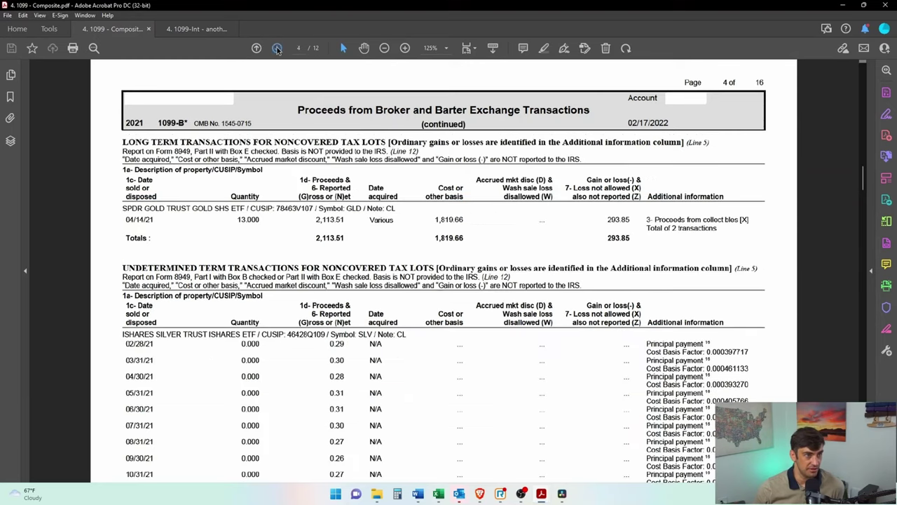
pyautogui.click(277, 48)
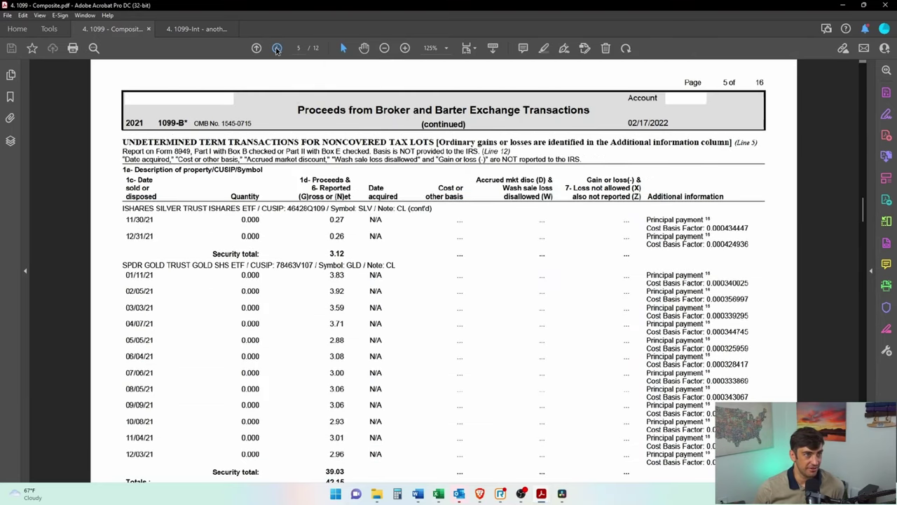
pyautogui.click(277, 48)
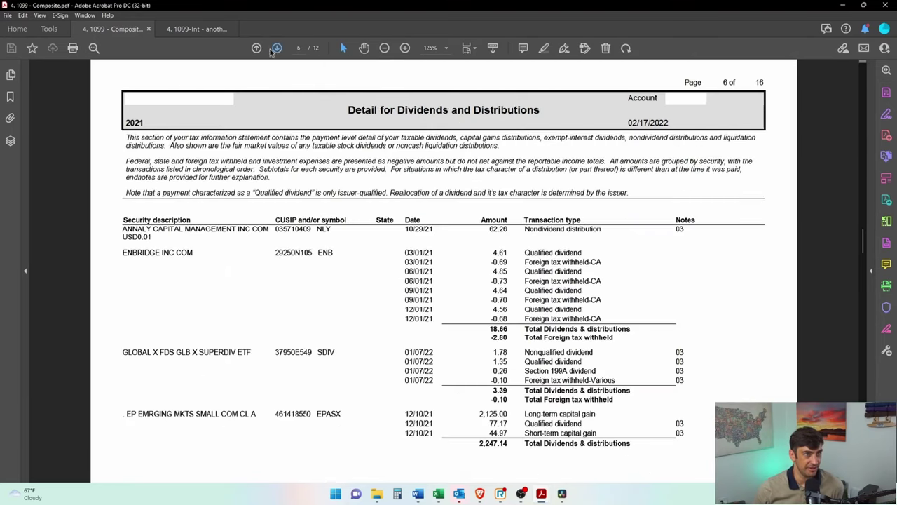
pyautogui.click(257, 48)
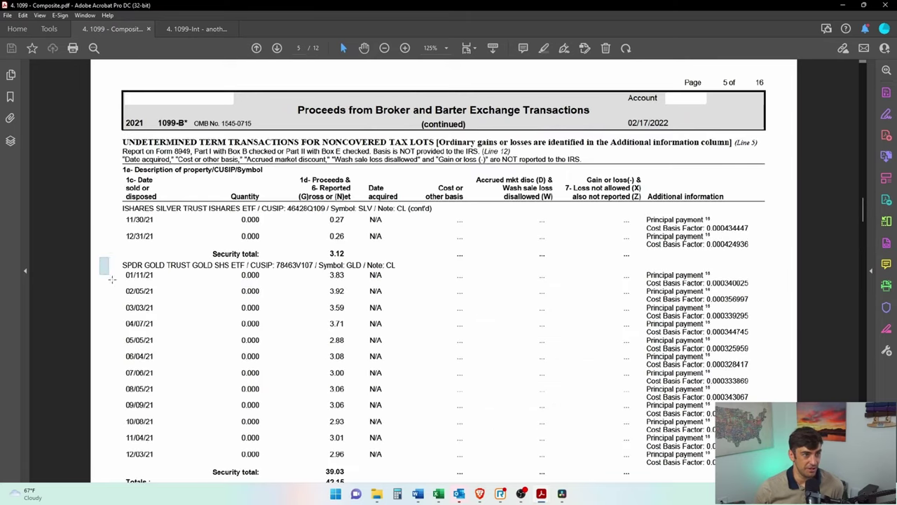
pyautogui.moveTo(112, 279); pyautogui.dragTo(485, 301)
pyautogui.moveTo(112, 305); pyautogui.dragTo(521, 362)
pyautogui.scroll(-1, 469, 382)
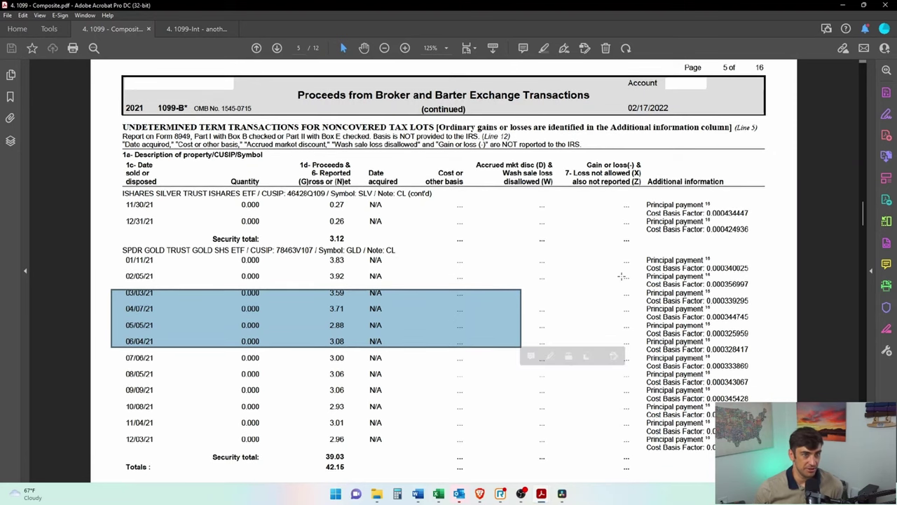
pyautogui.scroll(10, 621, 280)
pyautogui.scroll(20, 620, 280)
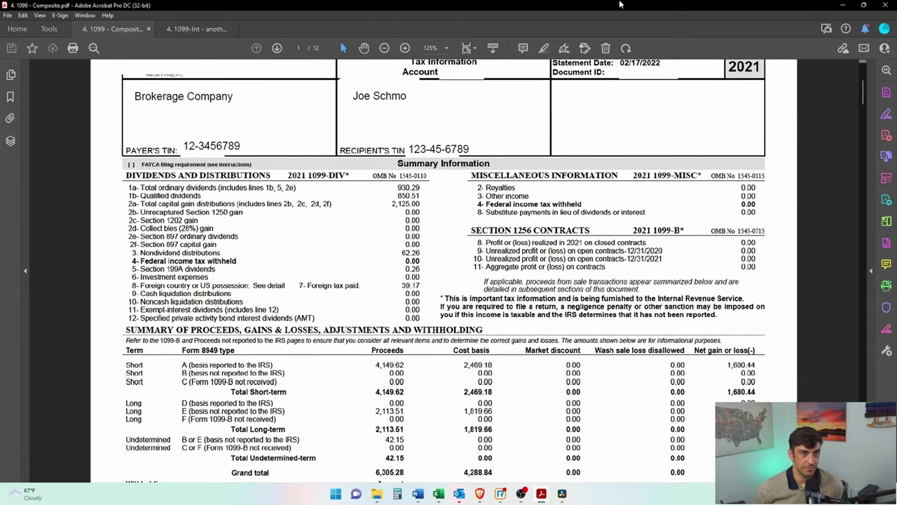
pyautogui.hotkey('alt', 'Tab')
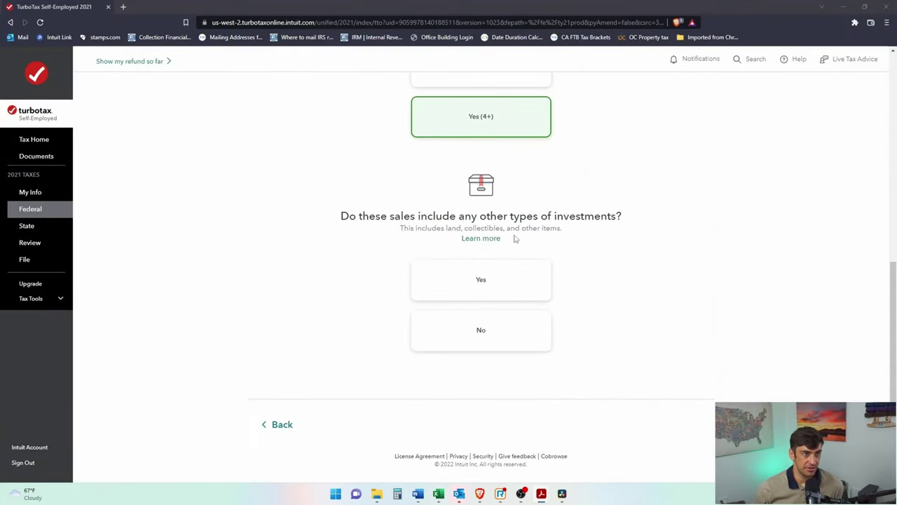
# Step: Answer No to other investment types and Yes to having bought every investment
pyautogui.moveTo(444, 228); pyautogui.dragTo(558, 230)
pyautogui.click(511, 341)
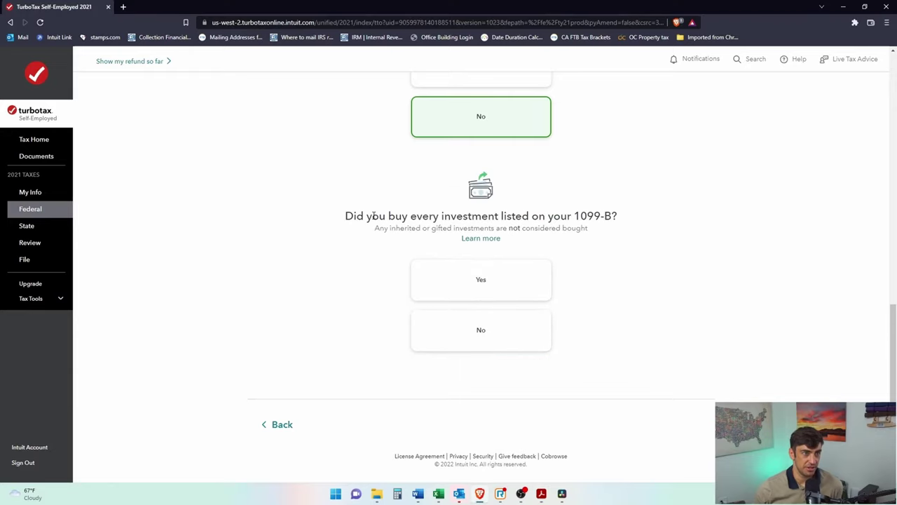
pyautogui.moveTo(373, 217); pyautogui.dragTo(515, 217)
pyautogui.click(546, 219)
pyautogui.moveTo(405, 229); pyautogui.dragTo(485, 229)
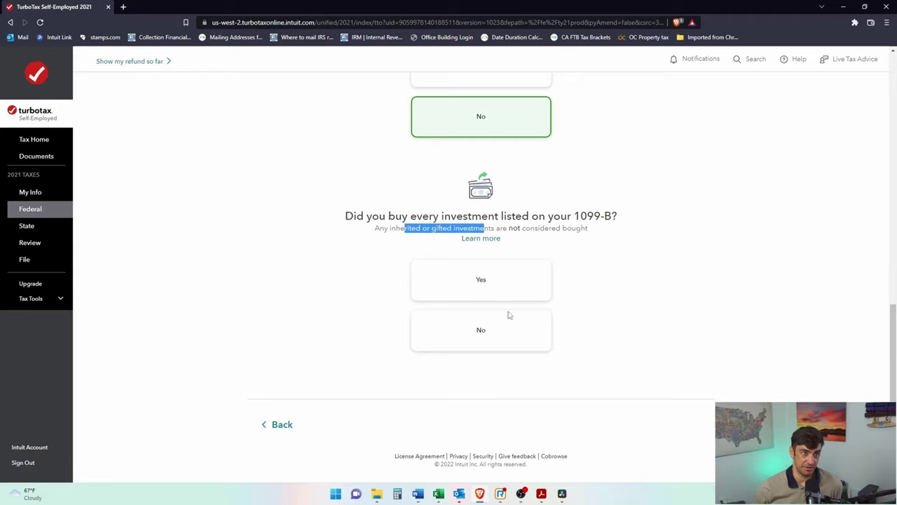
pyautogui.doubleClick(482, 279)
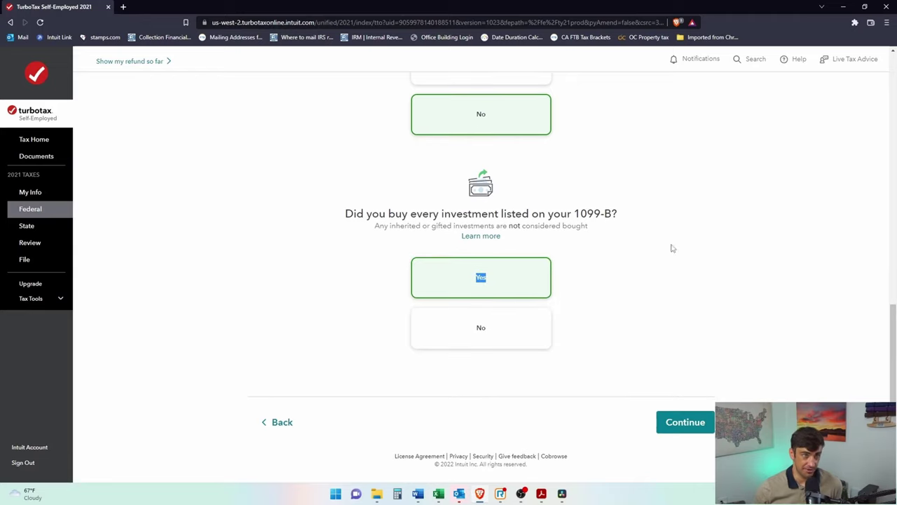
pyautogui.moveTo(537, 226); pyautogui.dragTo(483, 227)
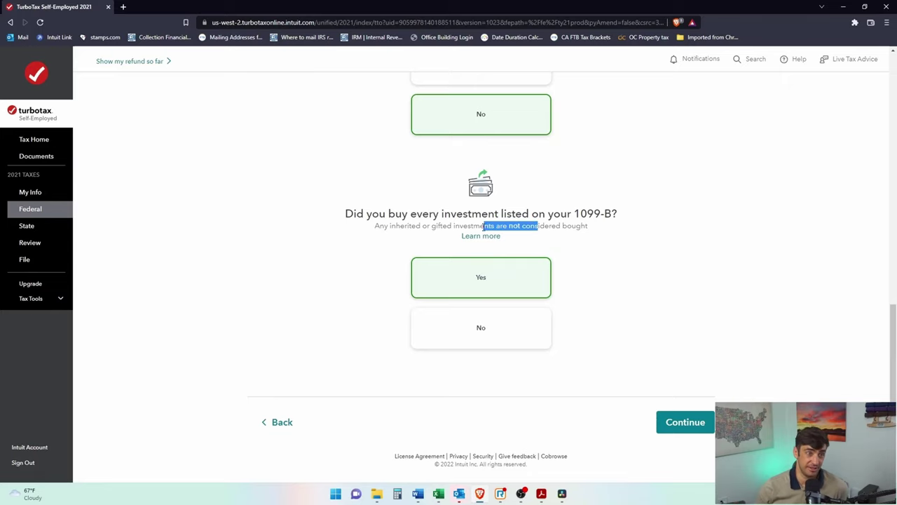
pyautogui.click(686, 421)
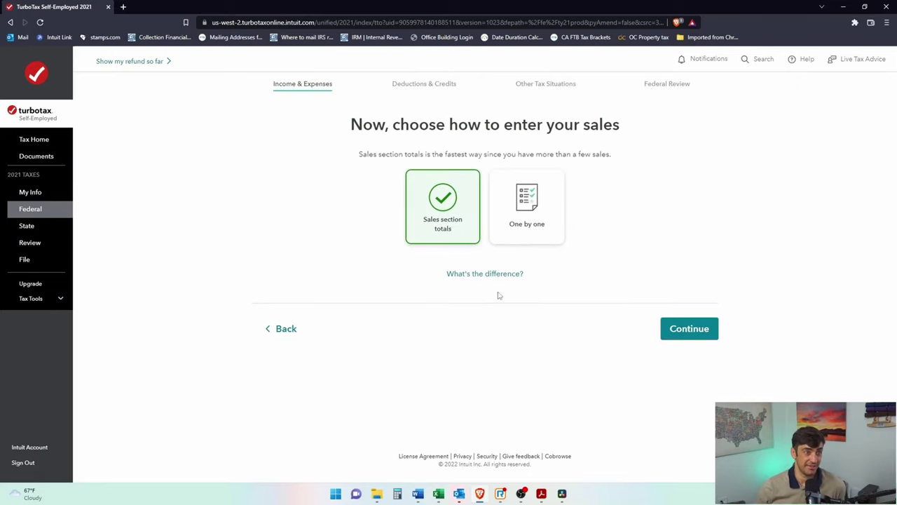
# Step: Choose Sales section totals and review the PDF's summary of proceeds and gains table
pyautogui.click(515, 225)
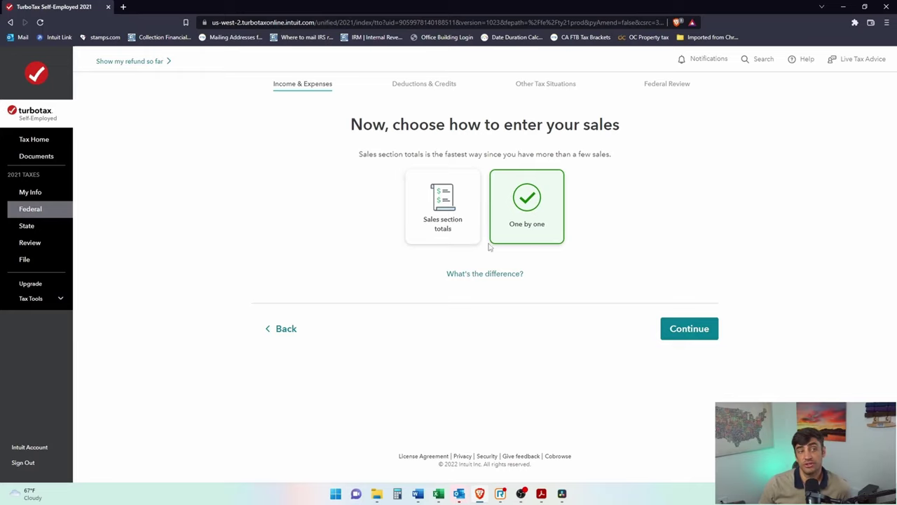
pyautogui.click(462, 223)
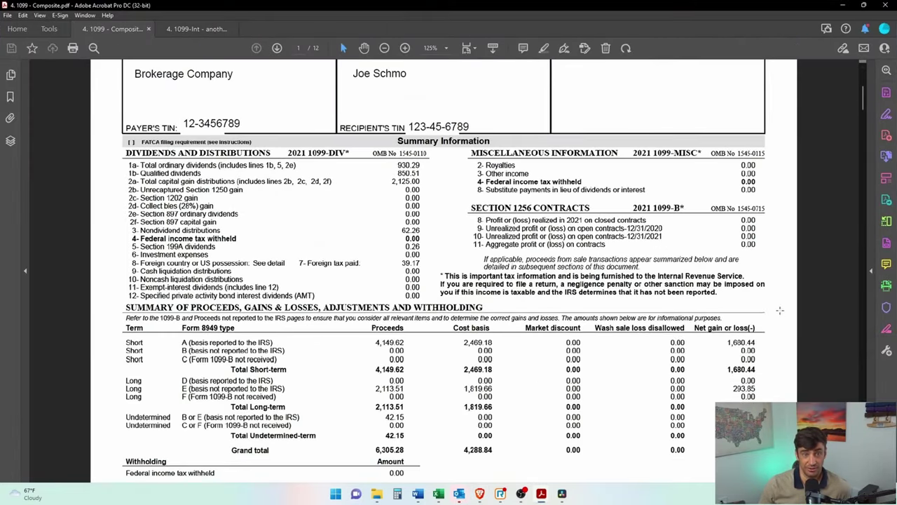
pyautogui.moveTo(780, 311); pyautogui.dragTo(112, 466)
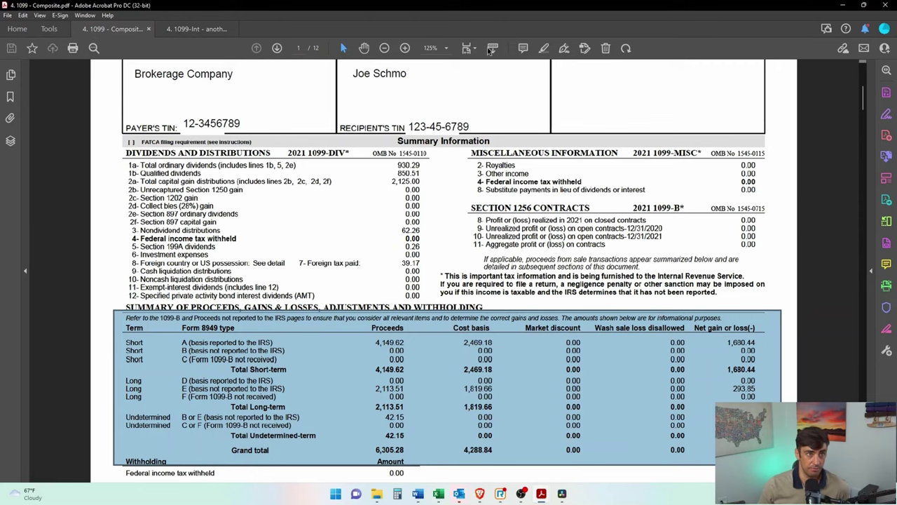
pyautogui.hotkey('alt', 'Tab')
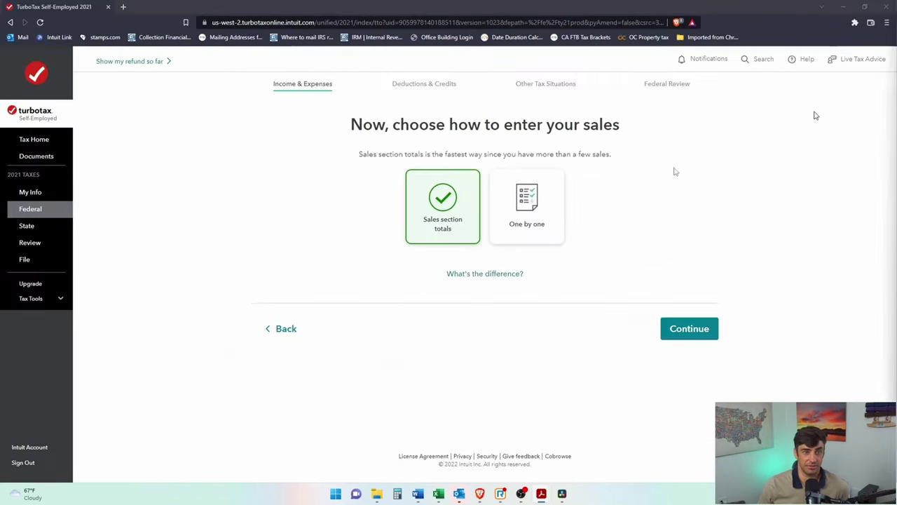
# Step: Proceed with sales section totals to the first Brokerage 1099-B sales total page
pyautogui.click(690, 325)
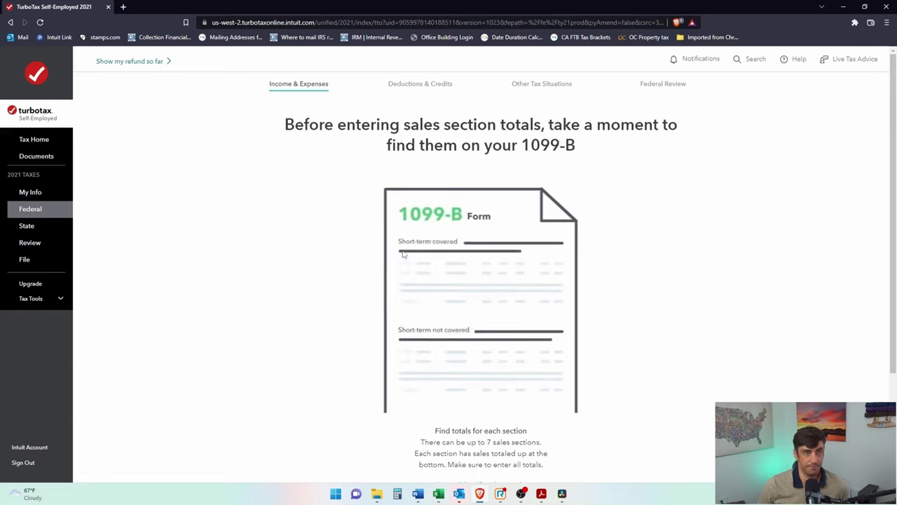
pyautogui.scroll(-3, 592, 257)
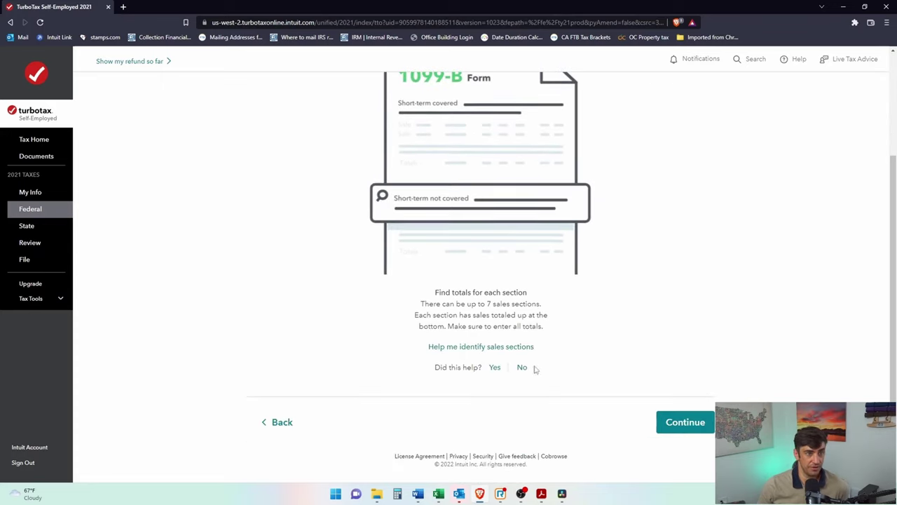
pyautogui.click(698, 425)
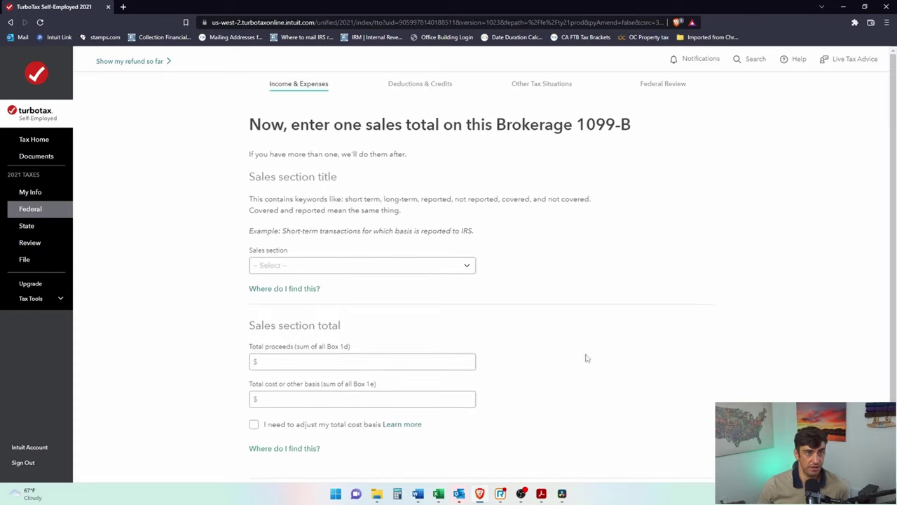
pyautogui.hotkey('alt', 'Tab')
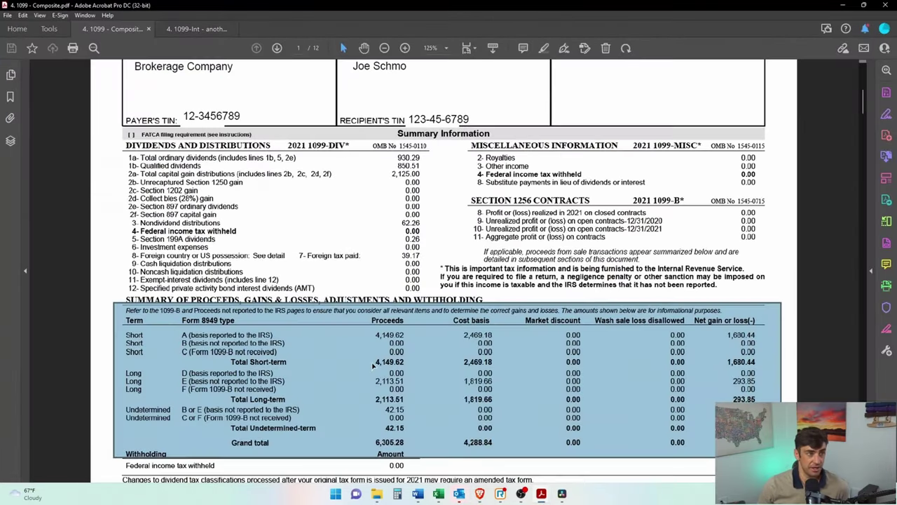
pyautogui.scroll(-1, 375, 359)
# Step: Review the Short A, Long E and Undetermined B-or-E rows in the PDF's proceeds summary
pyautogui.moveTo(116, 312); pyautogui.dragTo(761, 328)
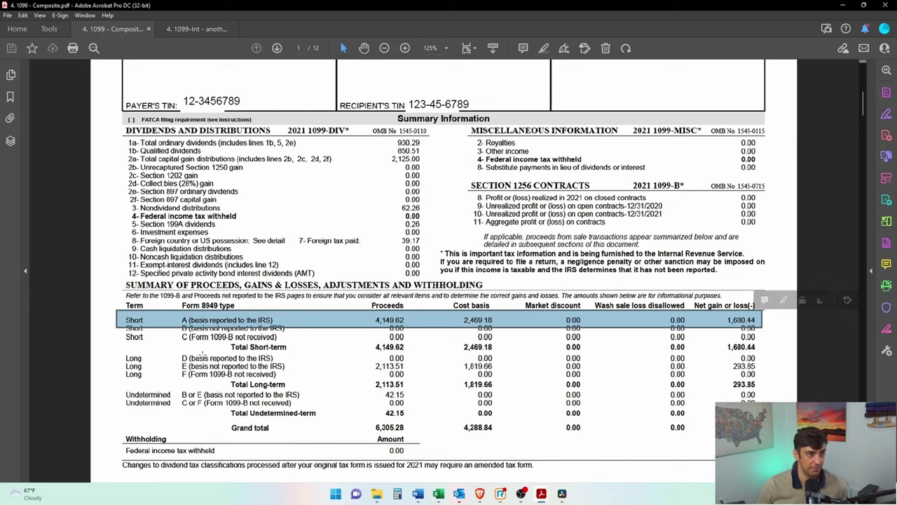
pyautogui.click(266, 347)
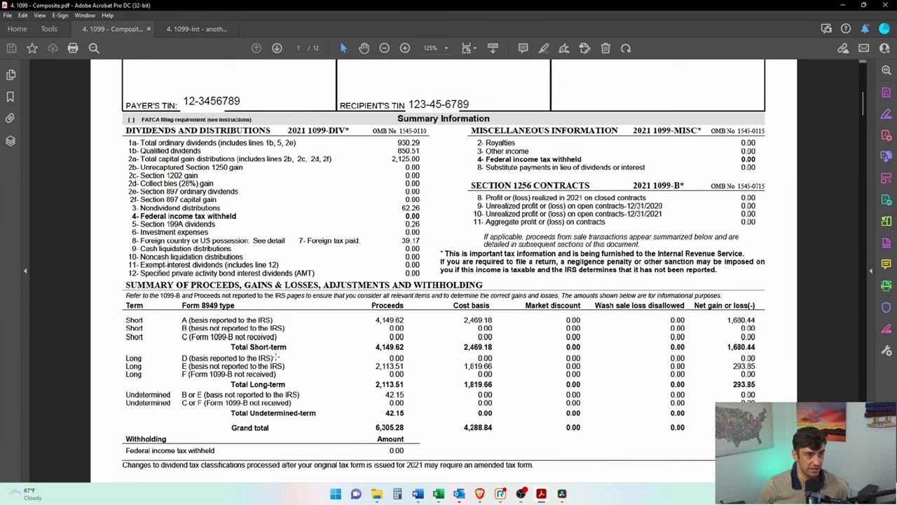
pyautogui.moveTo(118, 350); pyautogui.dragTo(366, 359)
pyautogui.moveTo(112, 360); pyautogui.dragTo(776, 370)
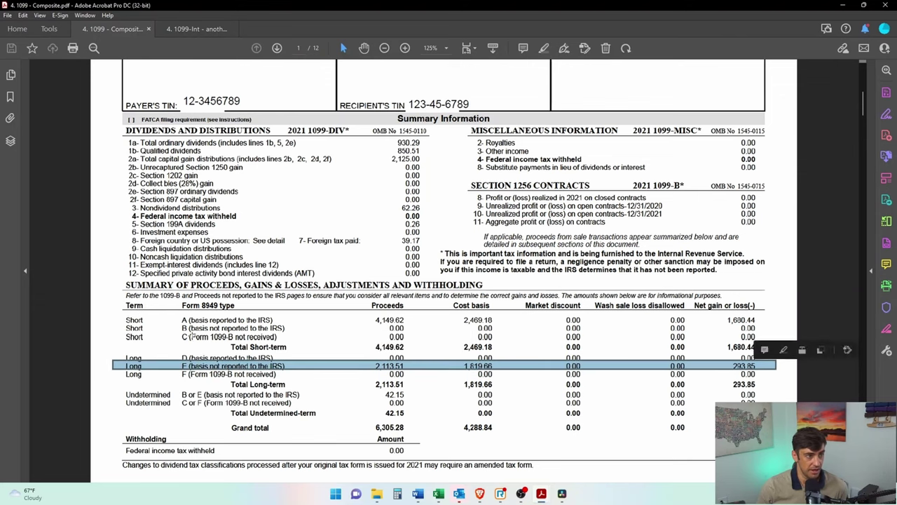
pyautogui.click(190, 327)
pyautogui.moveTo(171, 298); pyautogui.dragTo(263, 312)
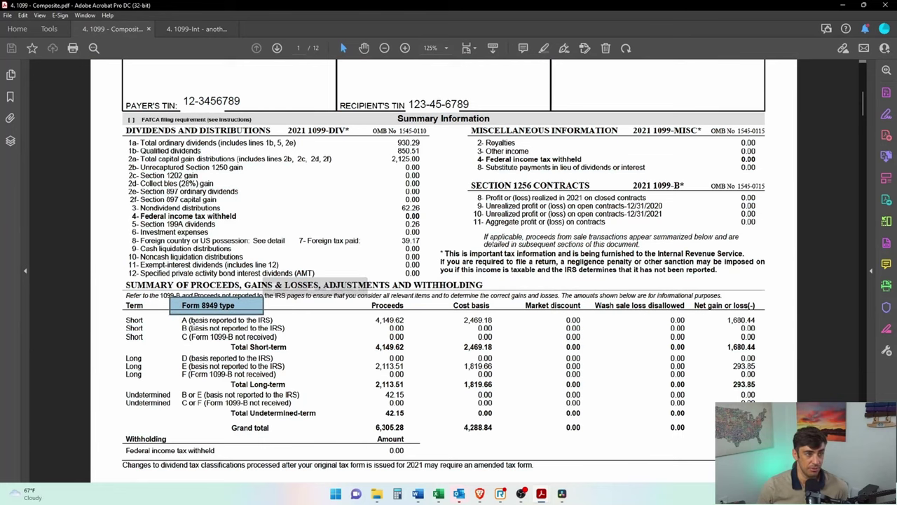
pyautogui.moveTo(180, 320); pyautogui.dragTo(201, 326)
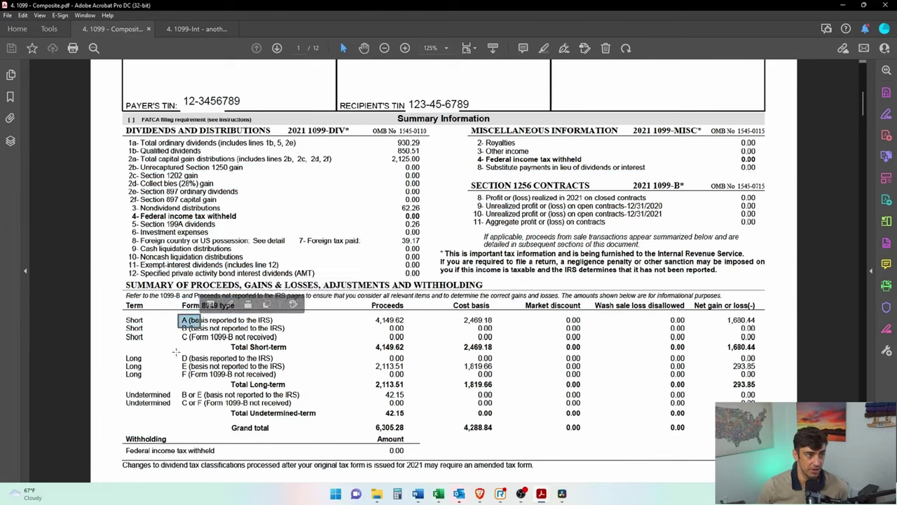
pyautogui.moveTo(200, 373); pyautogui.dragTo(205, 372)
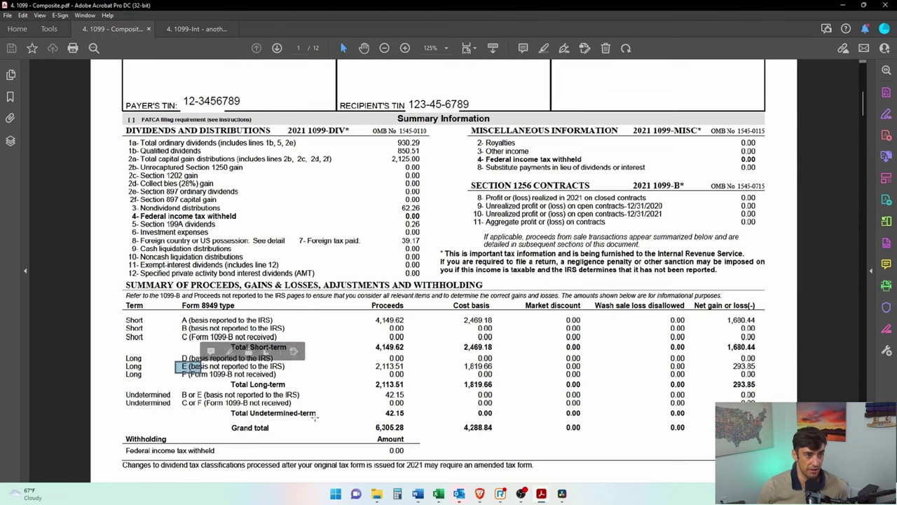
pyautogui.click(138, 394)
pyautogui.moveTo(112, 389); pyautogui.dragTo(759, 399)
pyautogui.hotkey('alt', 'Tab')
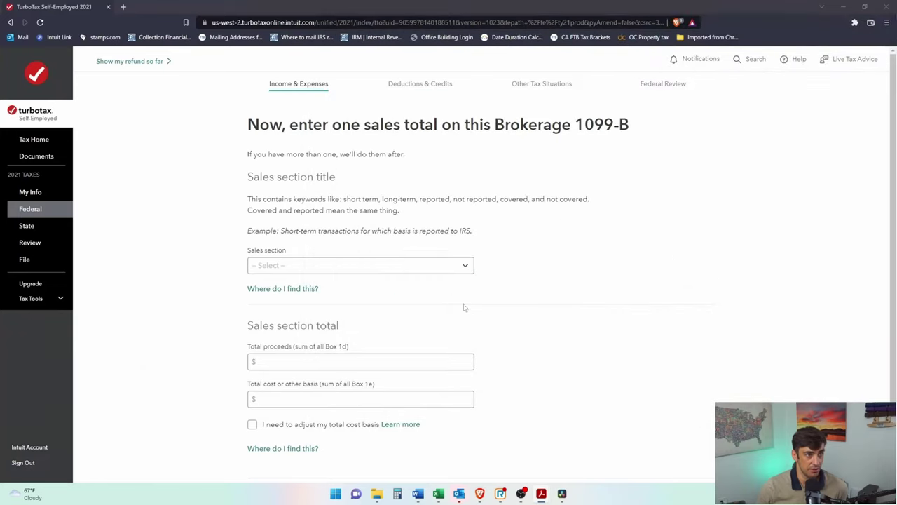
# Step: Find the Short A row in the brokerage PDF and choose the Short-term basis reported to IRS (covered) section
pyautogui.click(377, 269)
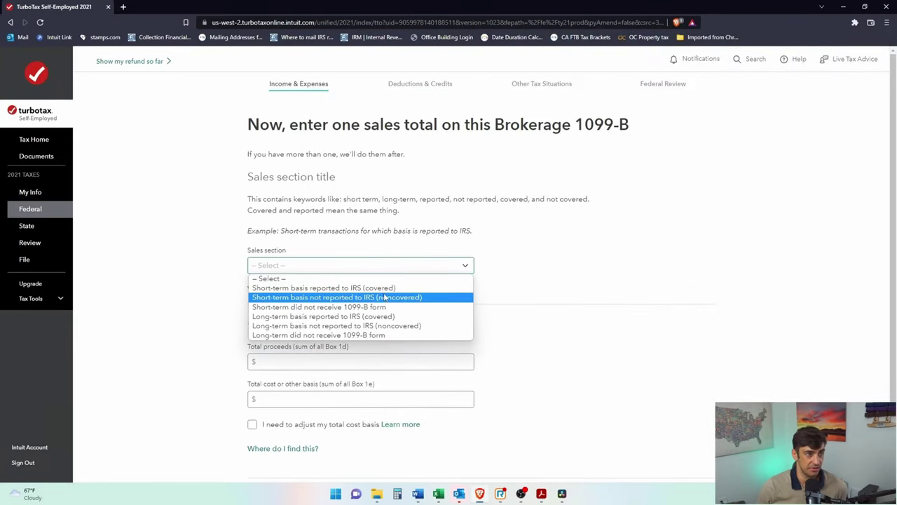
pyautogui.hotkey('alt', 'Tab')
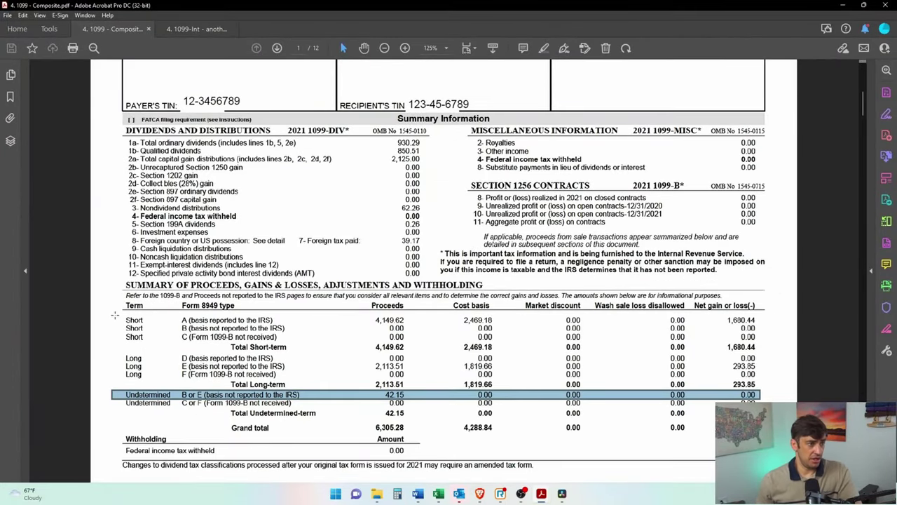
pyautogui.moveTo(114, 316); pyautogui.dragTo(305, 326)
pyautogui.doubleClick(742, 4)
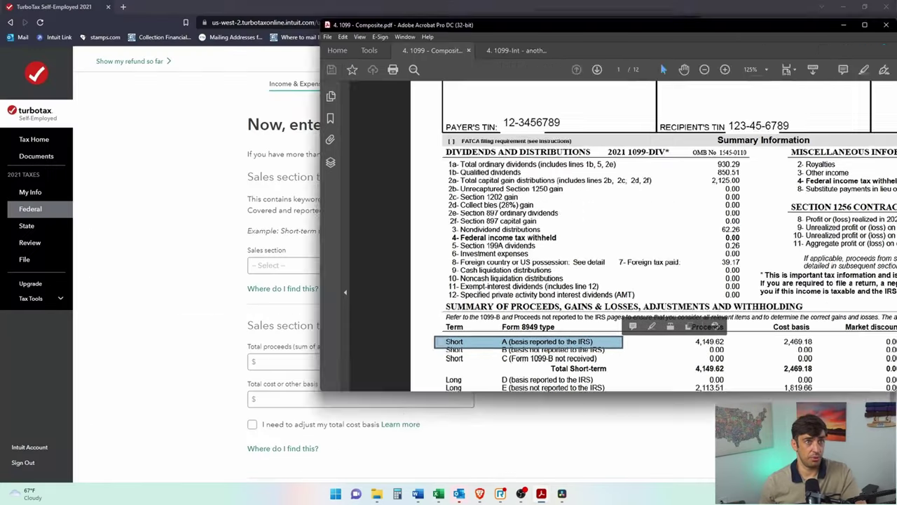
pyautogui.click(431, 266)
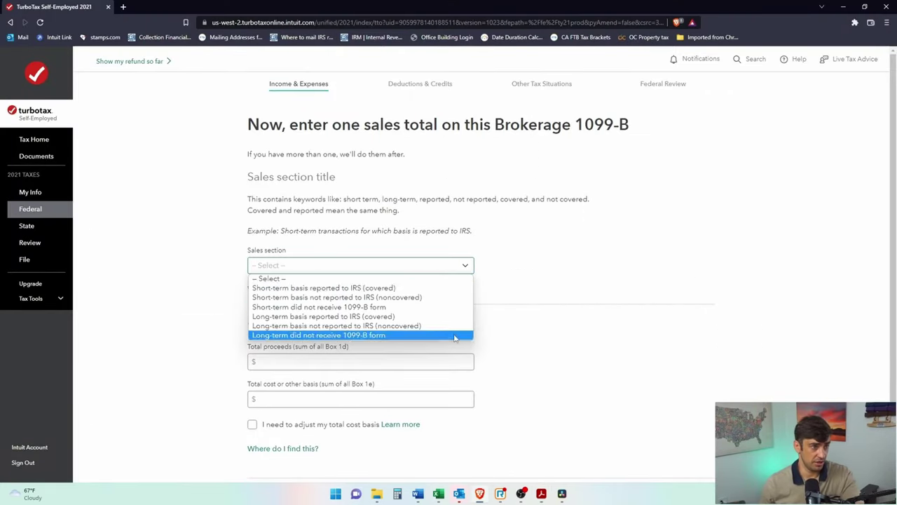
pyautogui.click(427, 288)
# Step: Enter the Short A total proceeds of 4,149.62 from the PDF
pyautogui.click(383, 361)
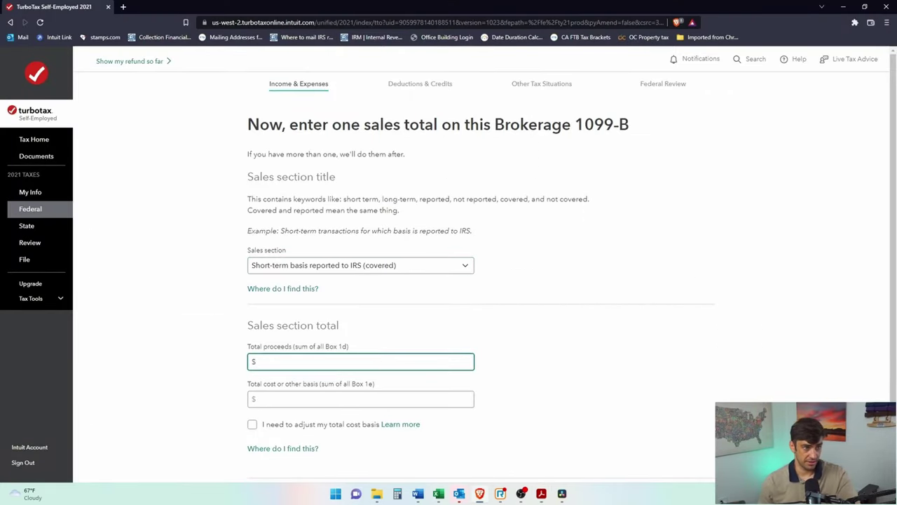
pyautogui.hotkey('alt', 'Tab')
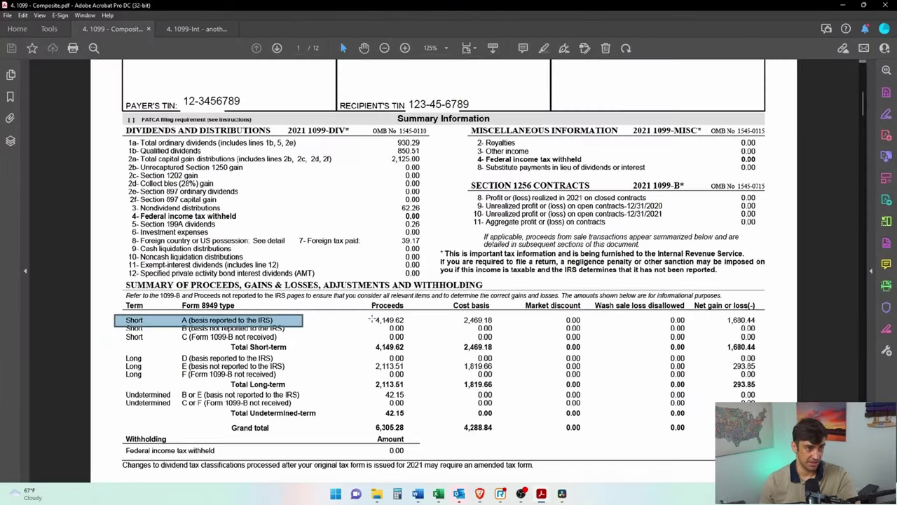
pyautogui.moveTo(370, 319); pyautogui.dragTo(415, 324)
pyautogui.hotkey('alt', 'Tab')
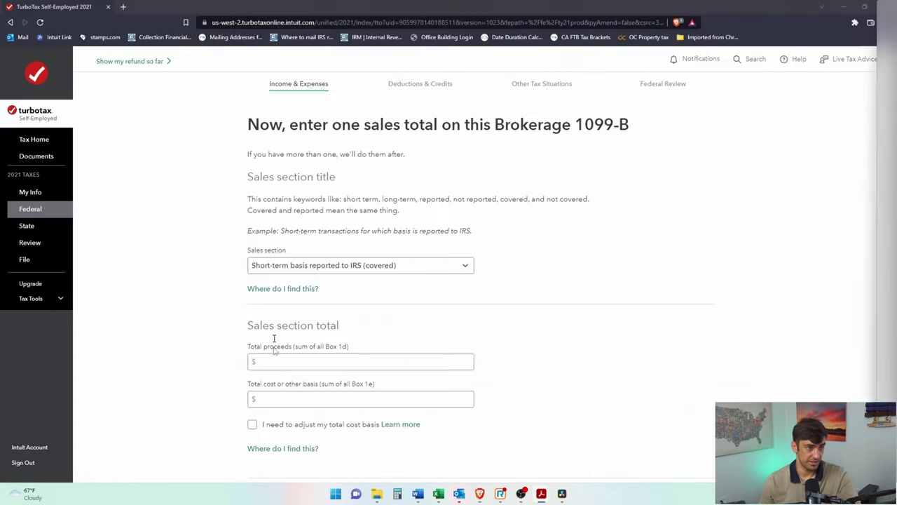
pyautogui.click(282, 360)
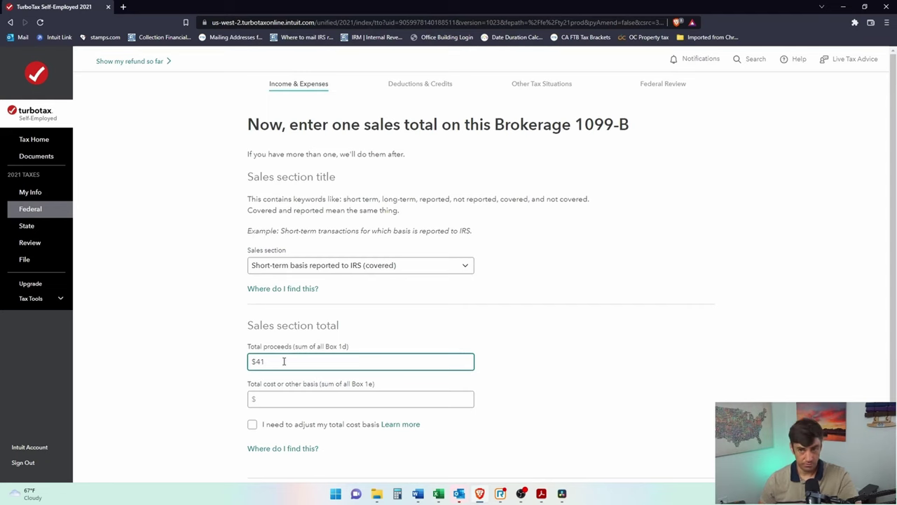
pyautogui.write('4,149.62')
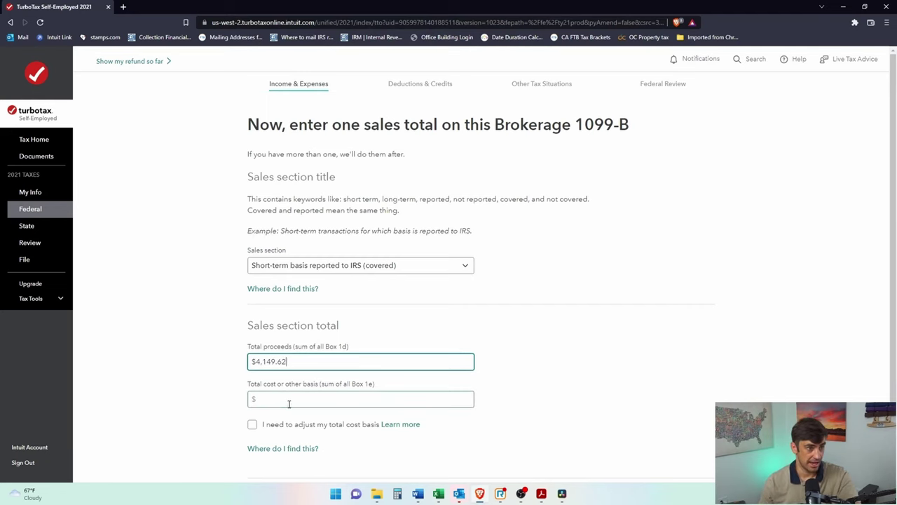
# Step: Enter the 2,469.18 cost basis and save the Short-term (Box A) sales total
pyautogui.click(288, 401)
pyautogui.hotkey('alt', 'Tab')
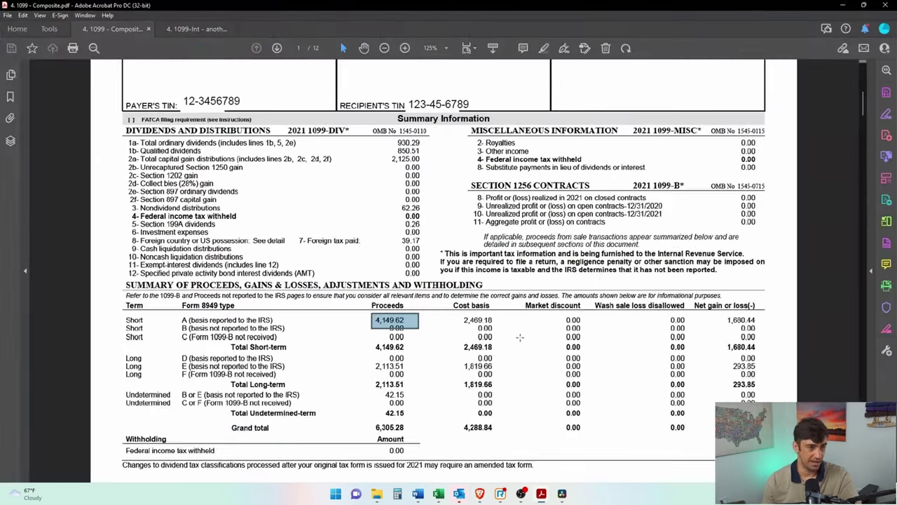
pyautogui.moveTo(458, 317); pyautogui.dragTo(505, 323)
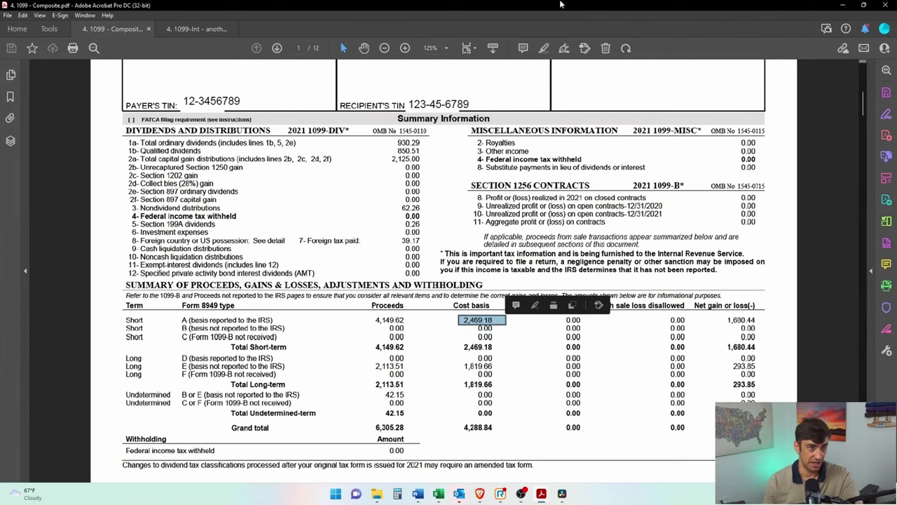
pyautogui.hotkey('alt', 'Tab')
pyautogui.click(400, 395)
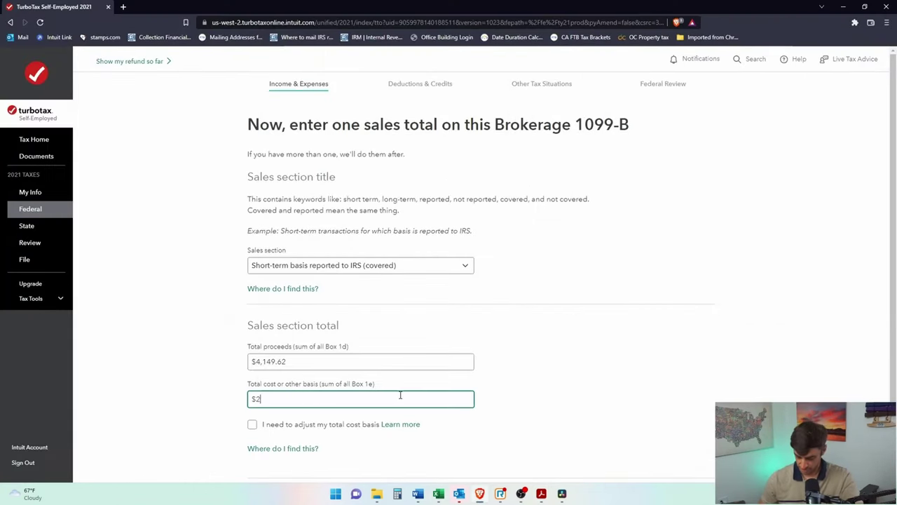
pyautogui.write('2,469.18')
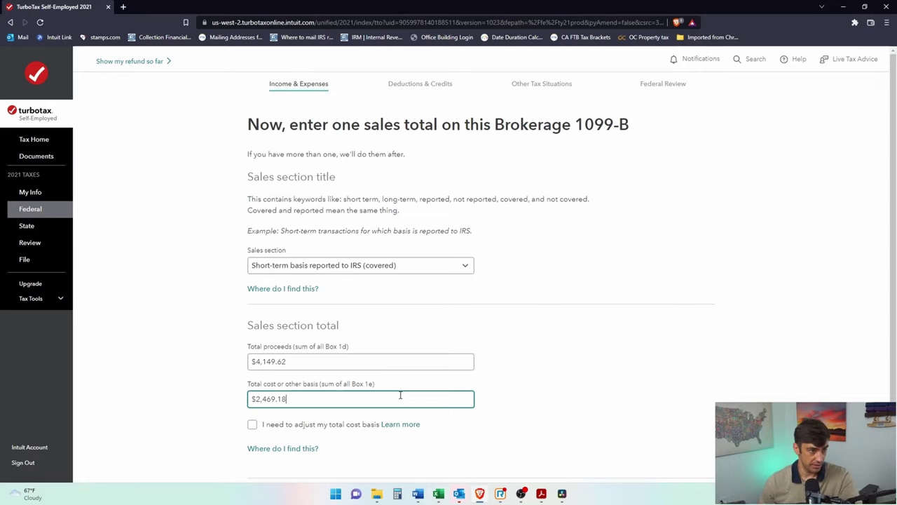
pyautogui.scroll(-3, 351, 443)
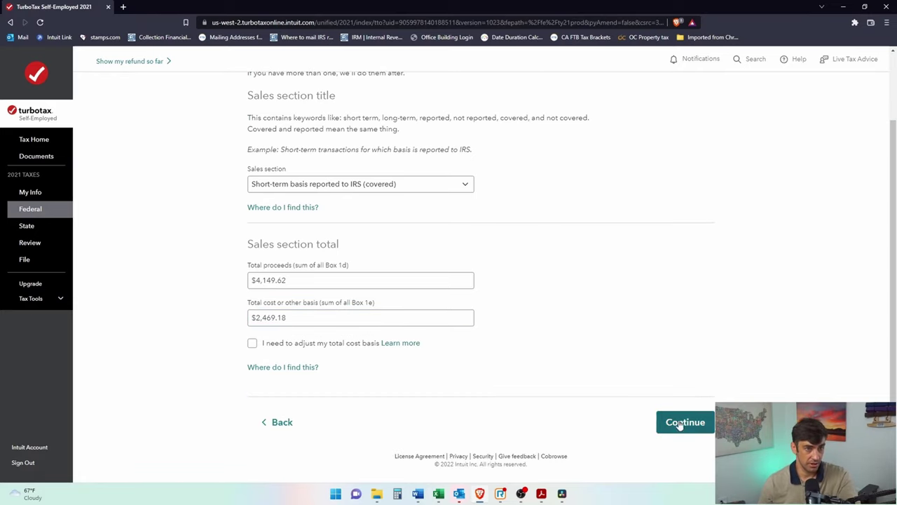
pyautogui.click(677, 424)
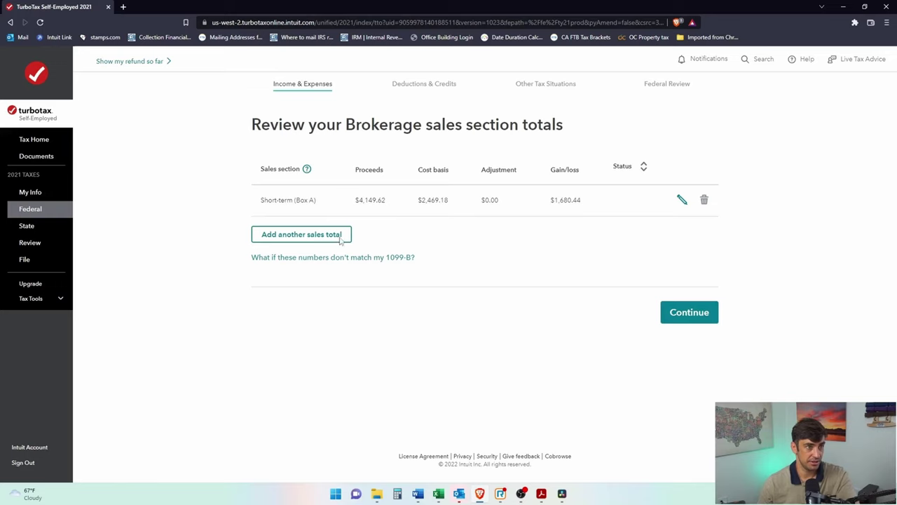
pyautogui.click(324, 245)
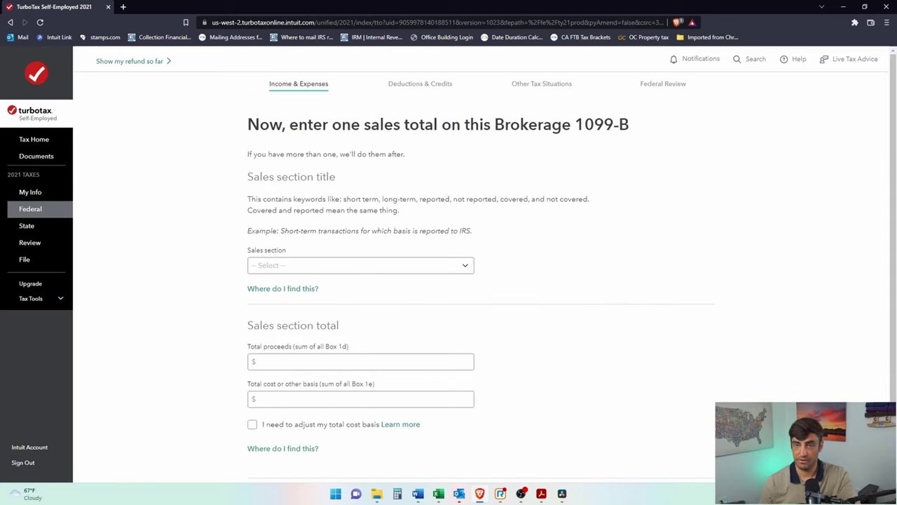
# Step: Check the Long E row in the PDF and choose the Long-term basis not reported to IRS (noncovered) section
pyautogui.click(421, 266)
pyautogui.press('Escape')
pyautogui.hotkey('alt', 'Tab')
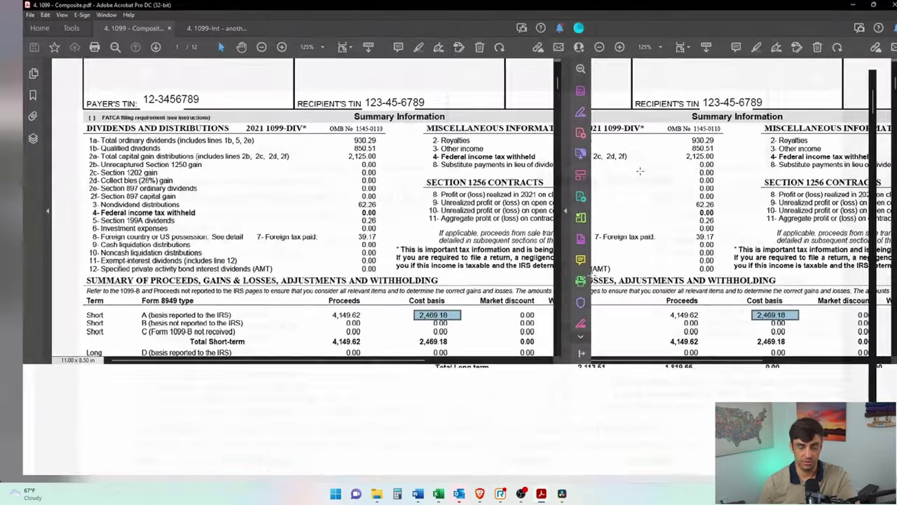
pyautogui.moveTo(116, 360); pyautogui.dragTo(511, 371)
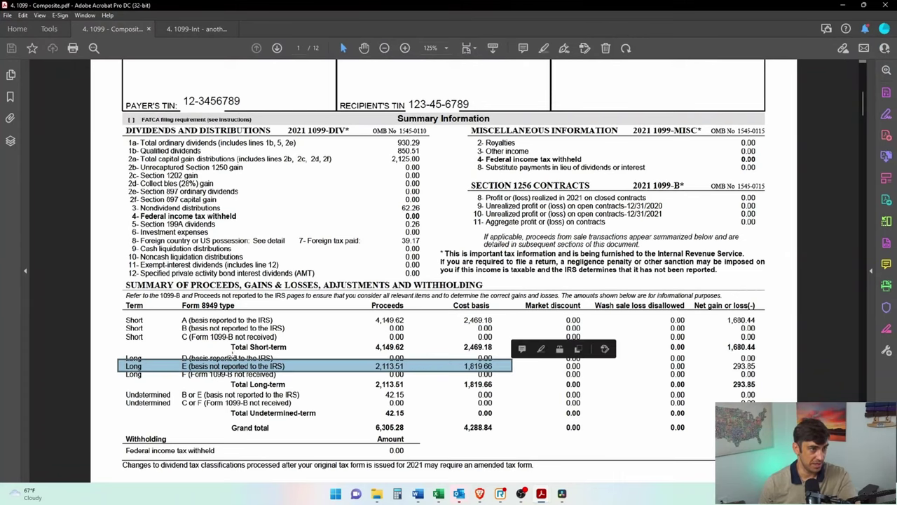
pyautogui.click(842, 5)
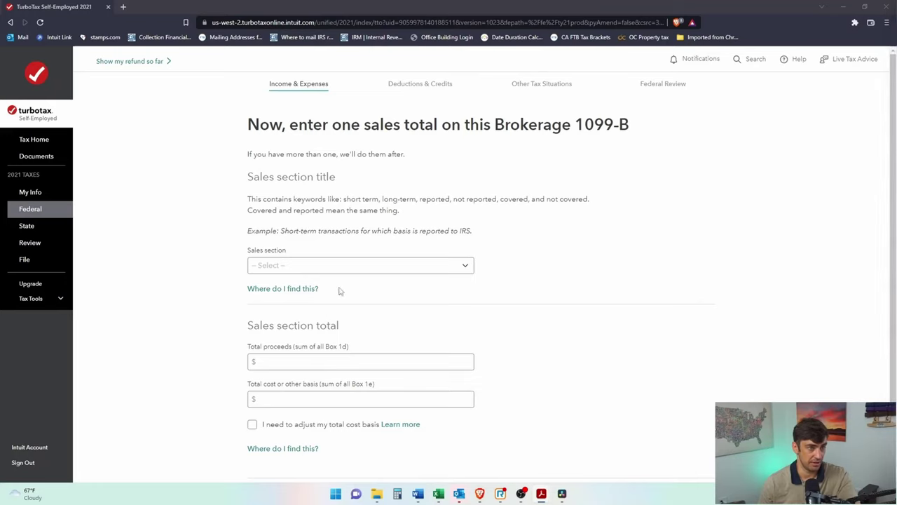
pyautogui.click(335, 270)
pyautogui.click(344, 325)
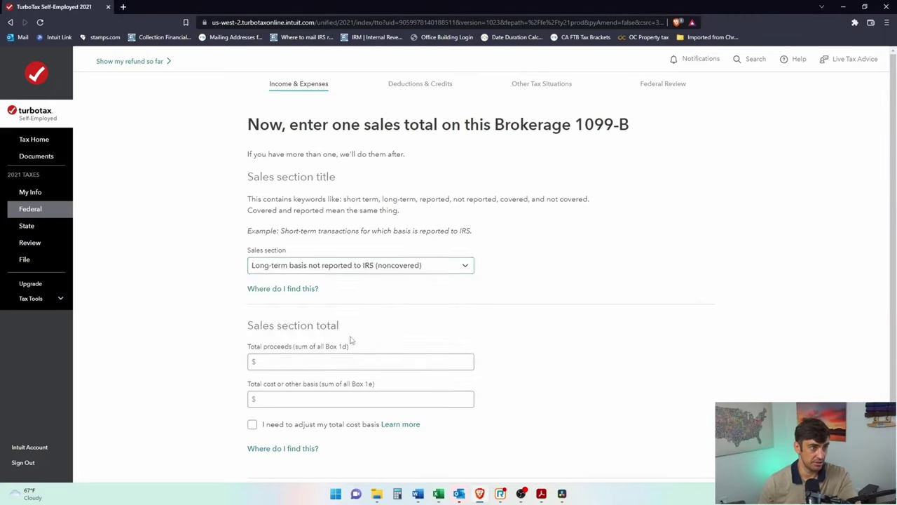
# Step: Enter 2,113.51 proceeds and 1,819.66 cost basis, then save the Long-term (Box E) total
pyautogui.click(326, 363)
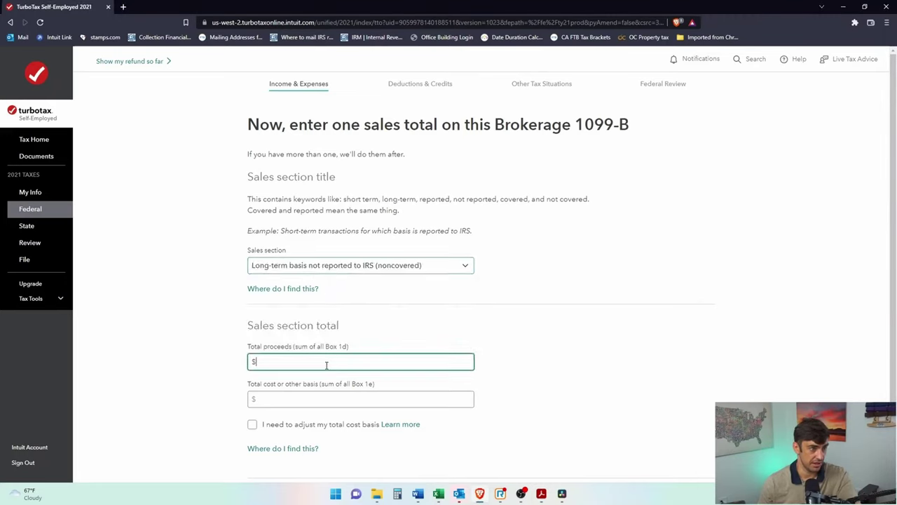
pyautogui.hotkey('alt', 'Tab')
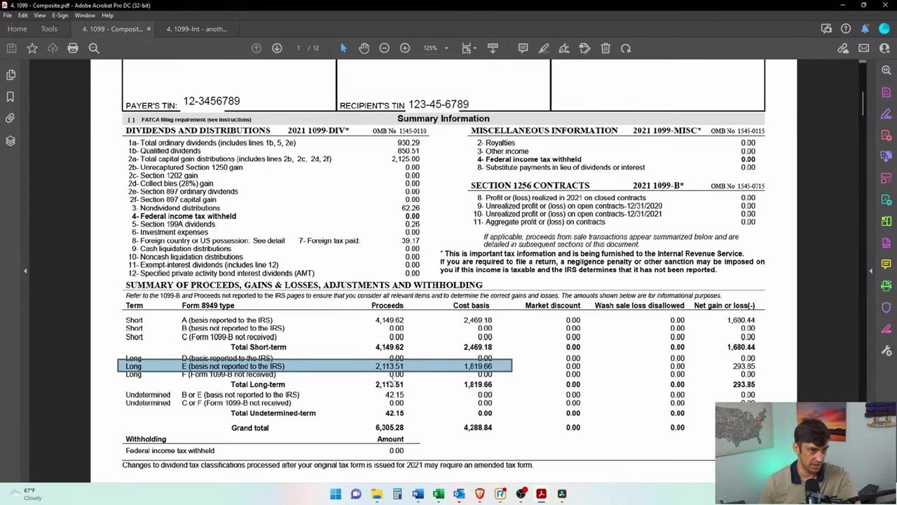
pyautogui.hotkey('alt', 'Tab')
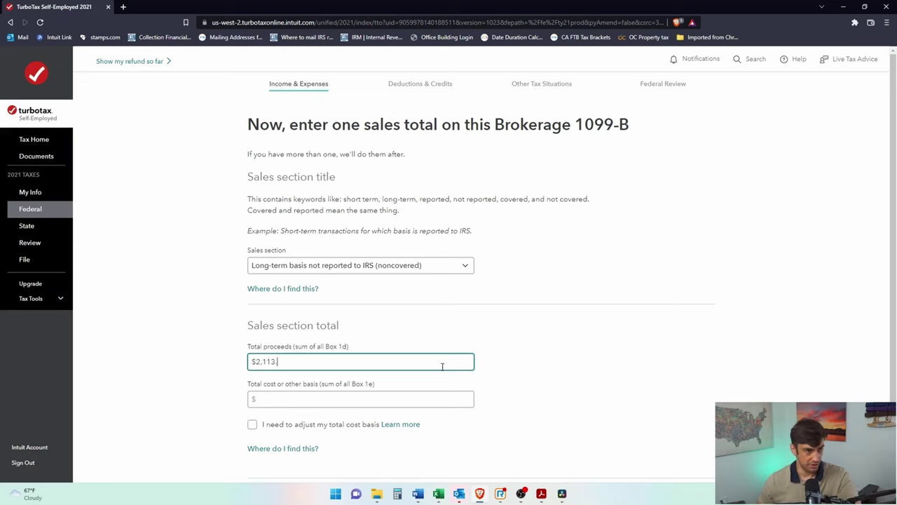
pyautogui.click(393, 402)
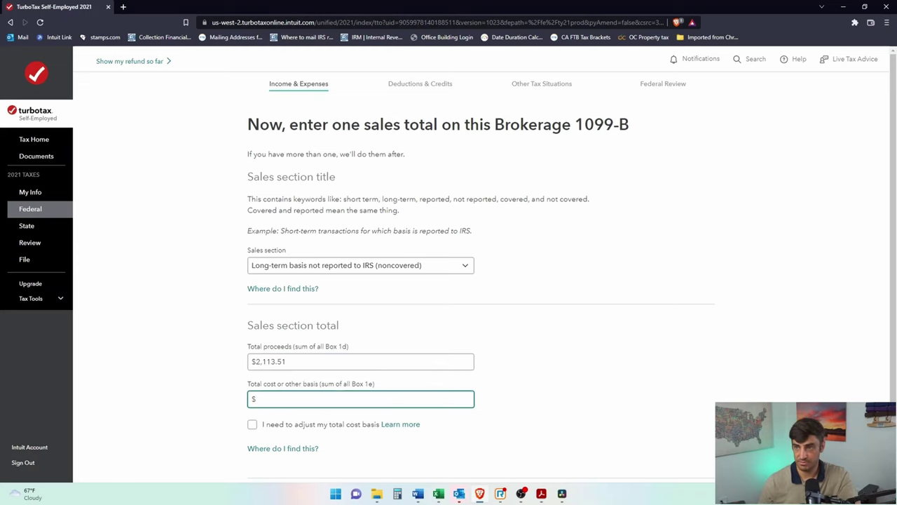
pyautogui.hotkey('alt', 'Tab')
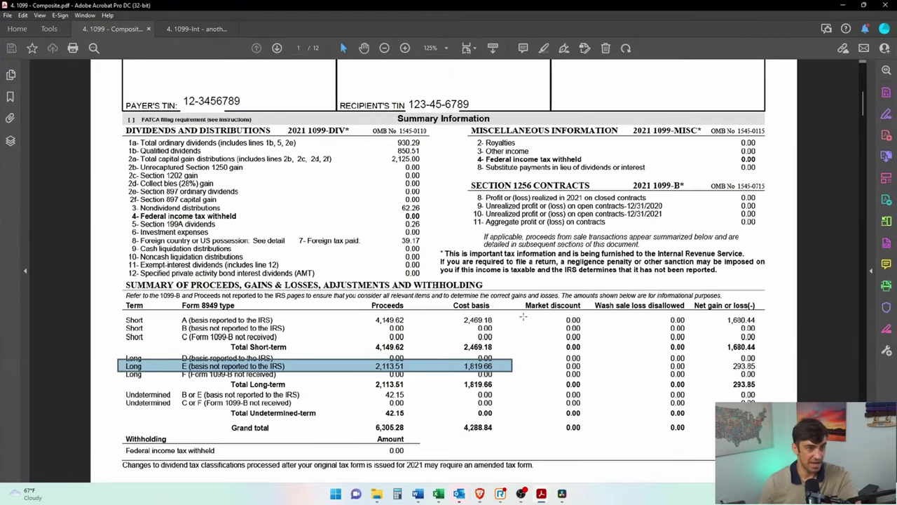
pyautogui.hotkey('alt', 'Tab')
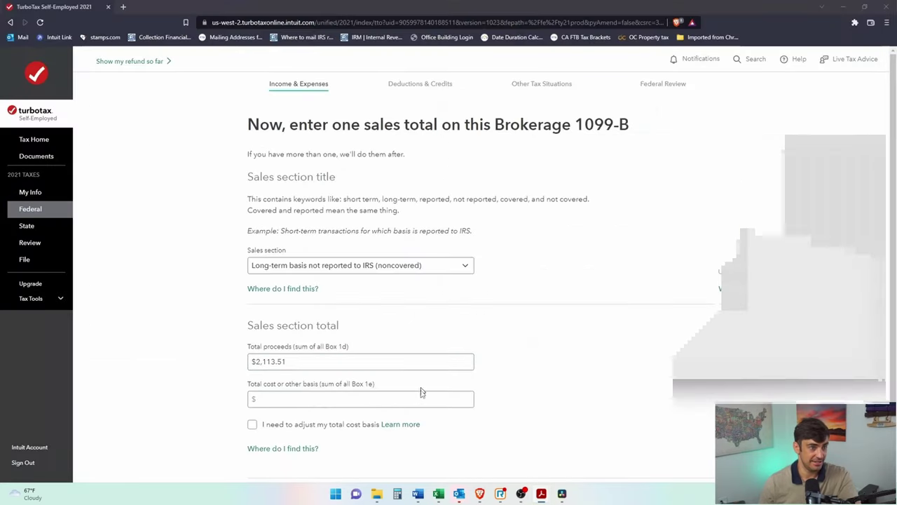
pyautogui.write('18')
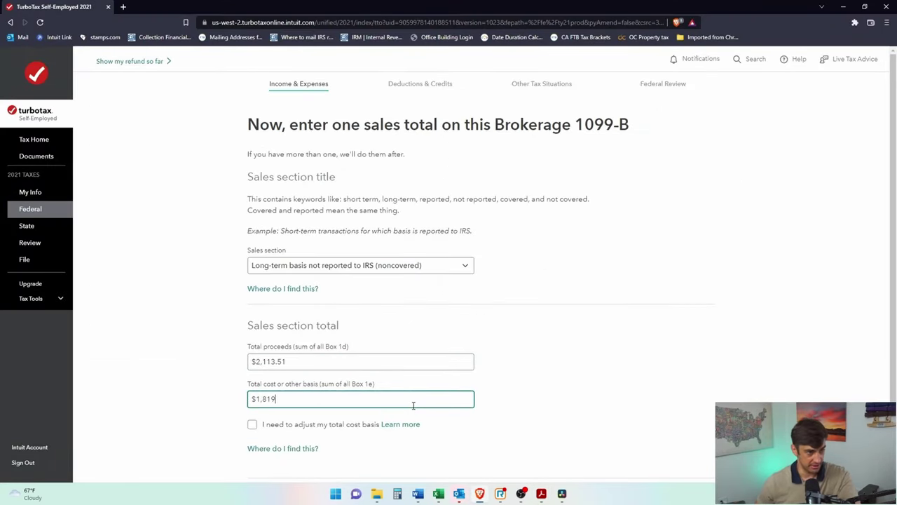
pyautogui.scroll(-2, 523, 373)
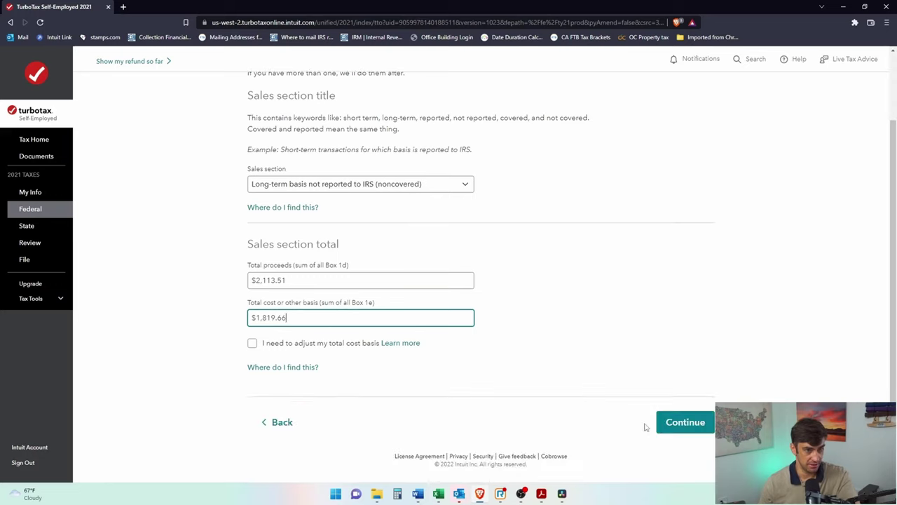
pyautogui.click(672, 428)
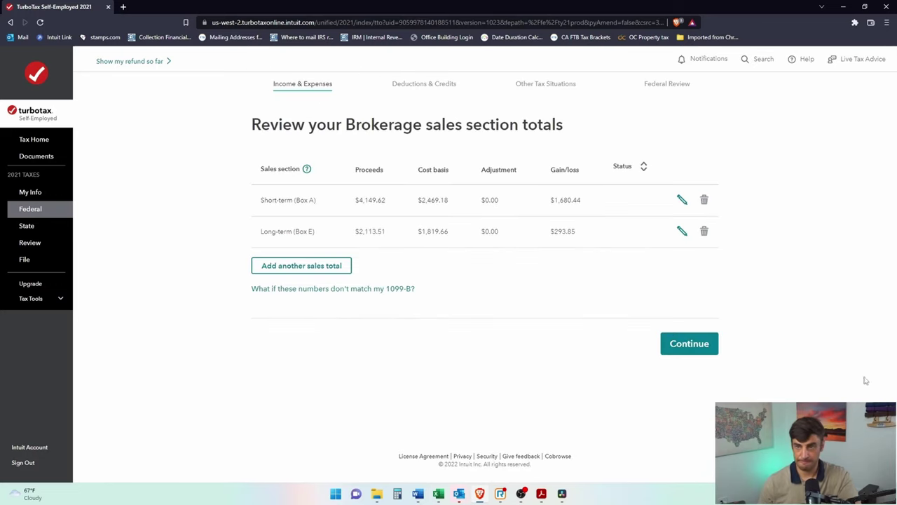
# Step: Inspect the Undetermined B or E row and its 42.15 proceeds in the 1099 summary, then minimise Acrobat
pyautogui.hotkey('alt', 'Tab')
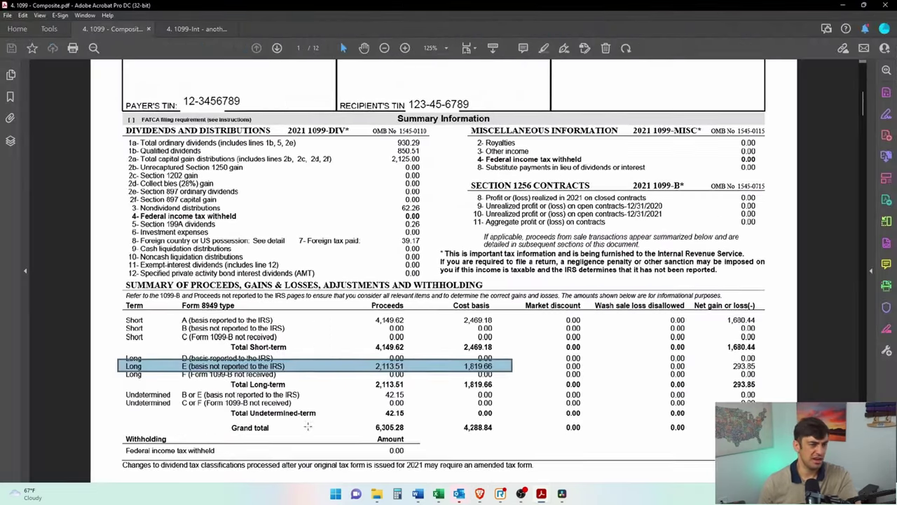
pyautogui.scroll(-2, 306, 426)
pyautogui.moveTo(116, 370); pyautogui.dragTo(771, 378)
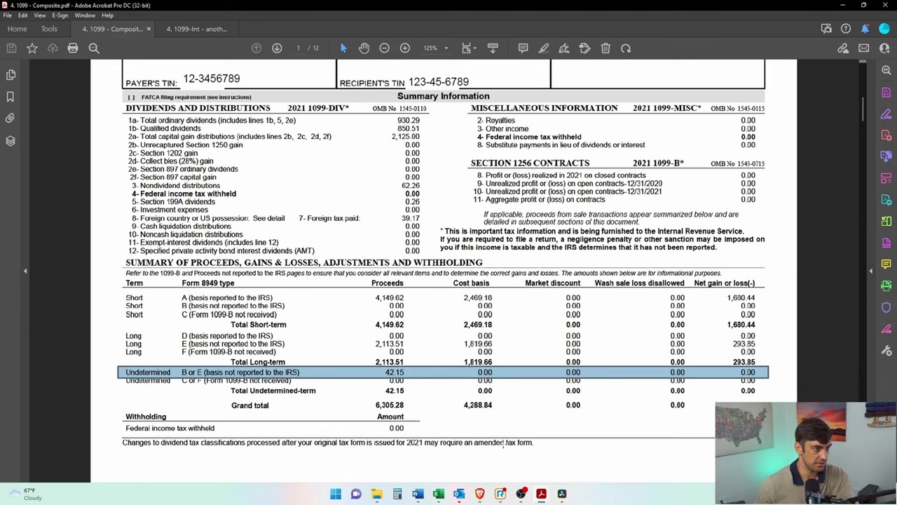
pyautogui.click(392, 376)
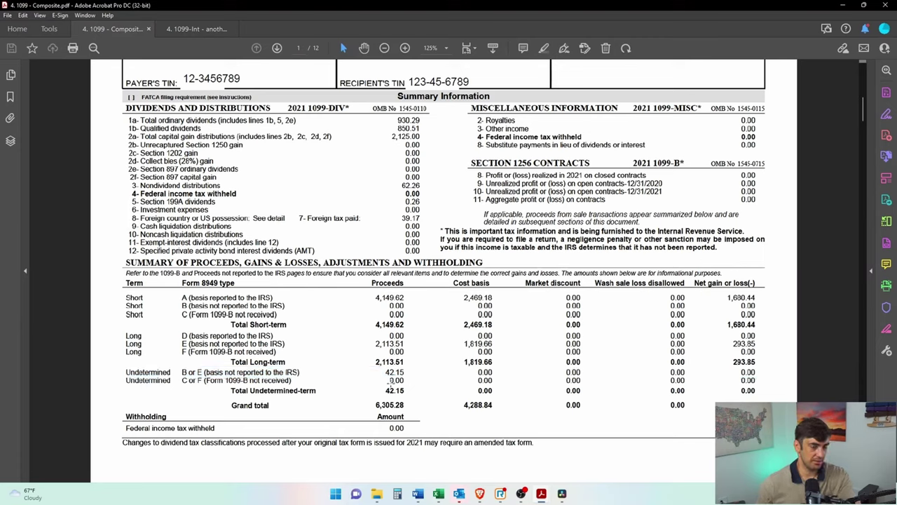
pyautogui.moveTo(381, 372); pyautogui.dragTo(409, 376)
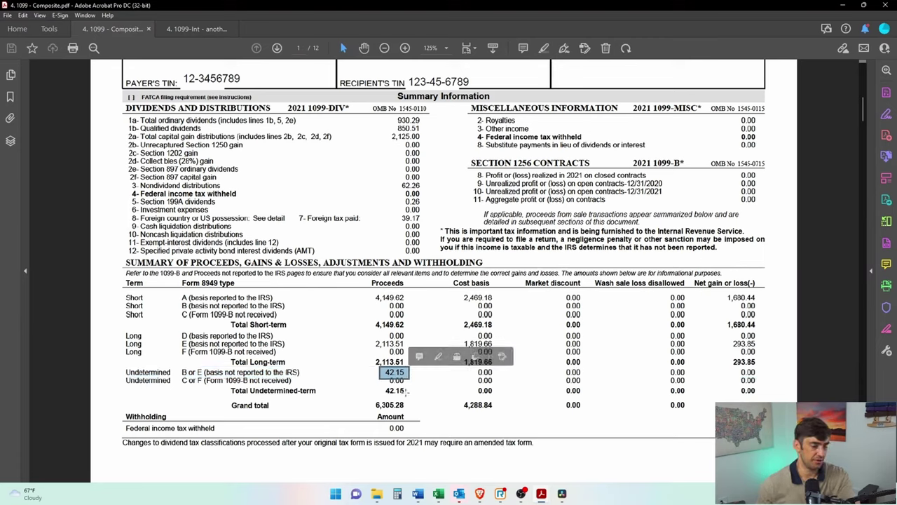
pyautogui.click(427, 401)
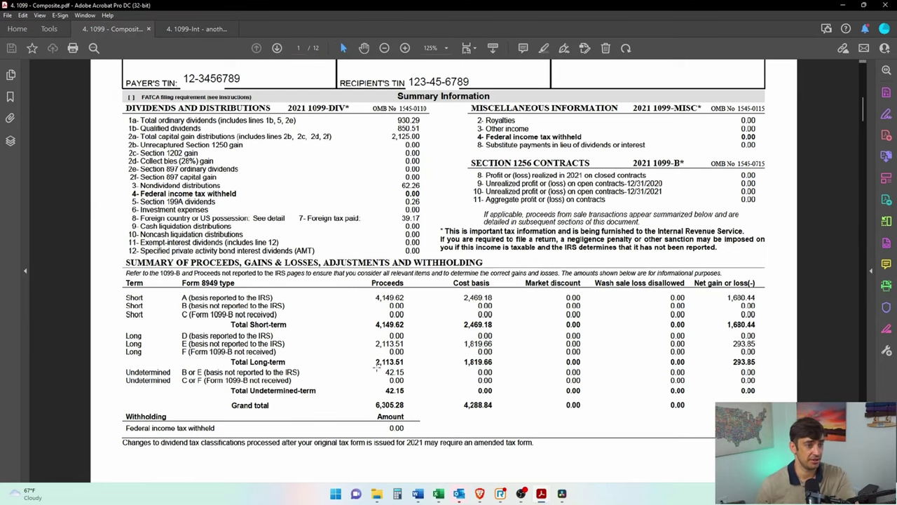
pyautogui.moveTo(377, 366); pyautogui.dragTo(760, 377)
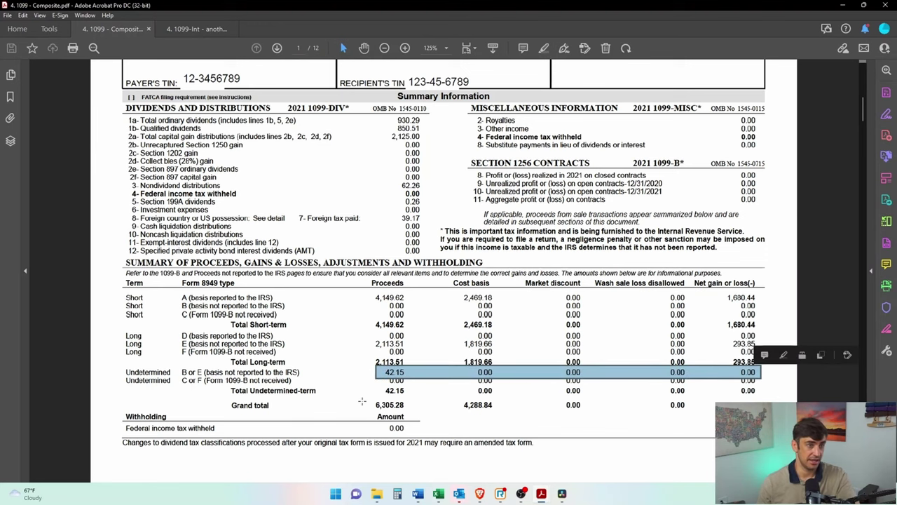
pyautogui.click(362, 401)
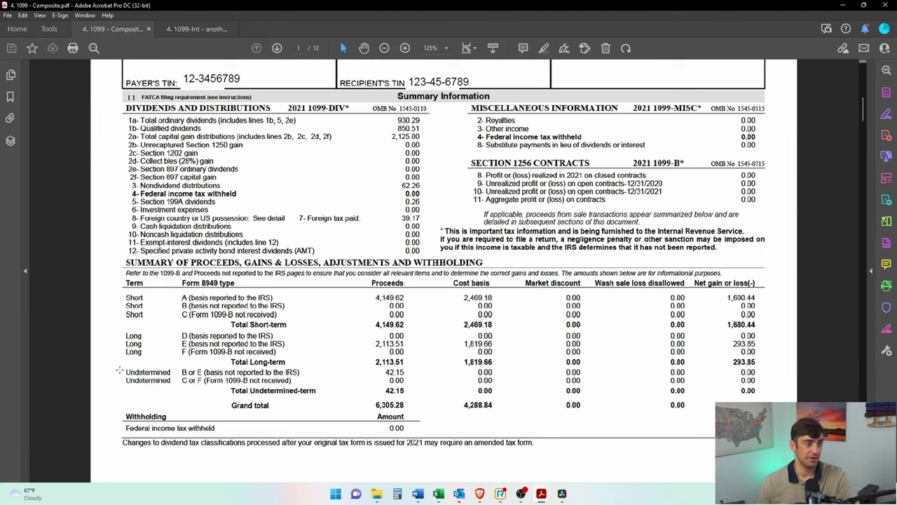
pyautogui.moveTo(119, 369); pyautogui.dragTo(426, 377)
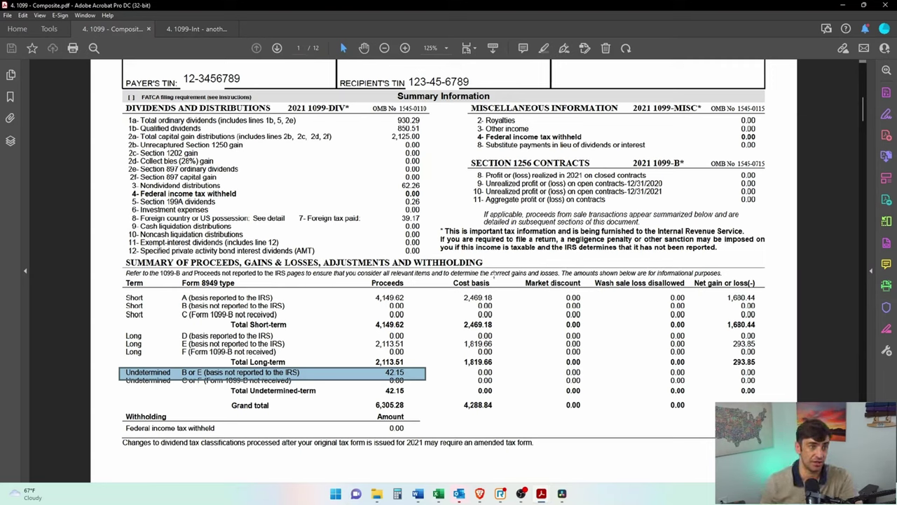
pyautogui.doubleClick(471, 283)
pyautogui.moveTo(499, 367); pyautogui.dragTo(124, 374)
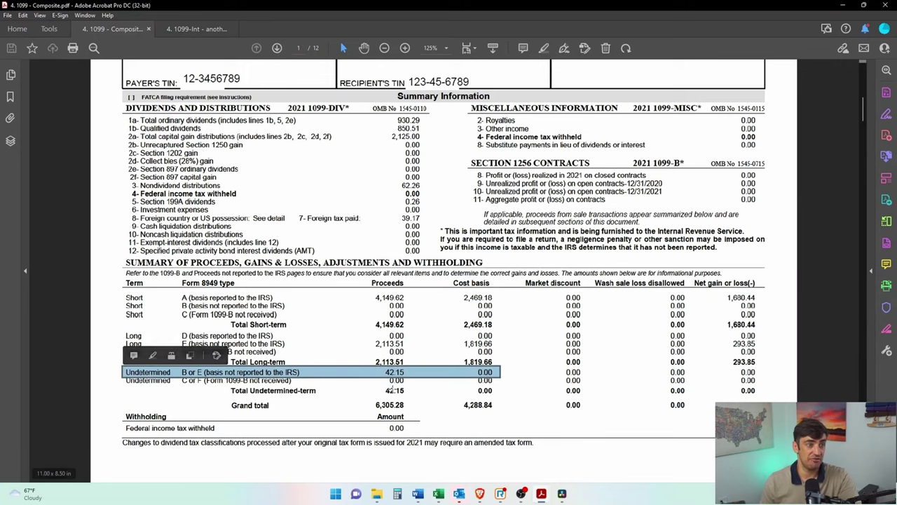
pyautogui.click(404, 372)
pyautogui.moveTo(404, 370); pyautogui.dragTo(380, 376)
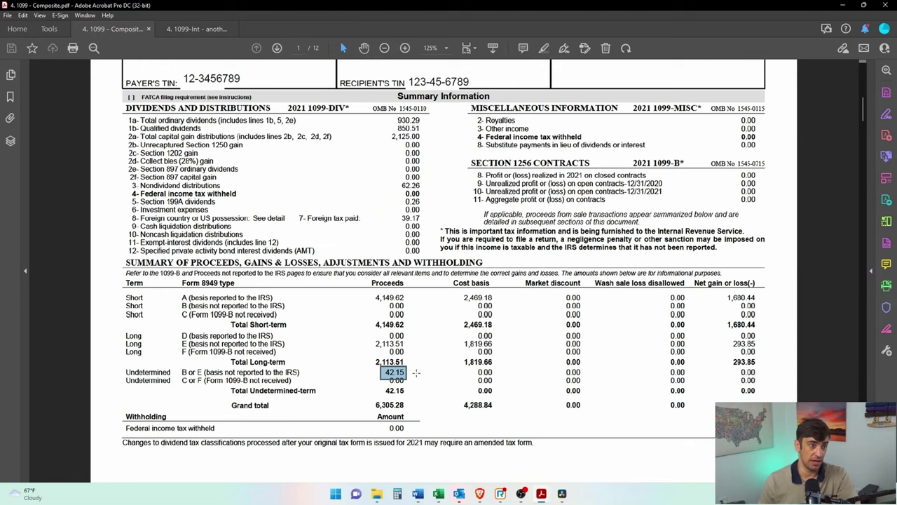
pyautogui.click(842, 5)
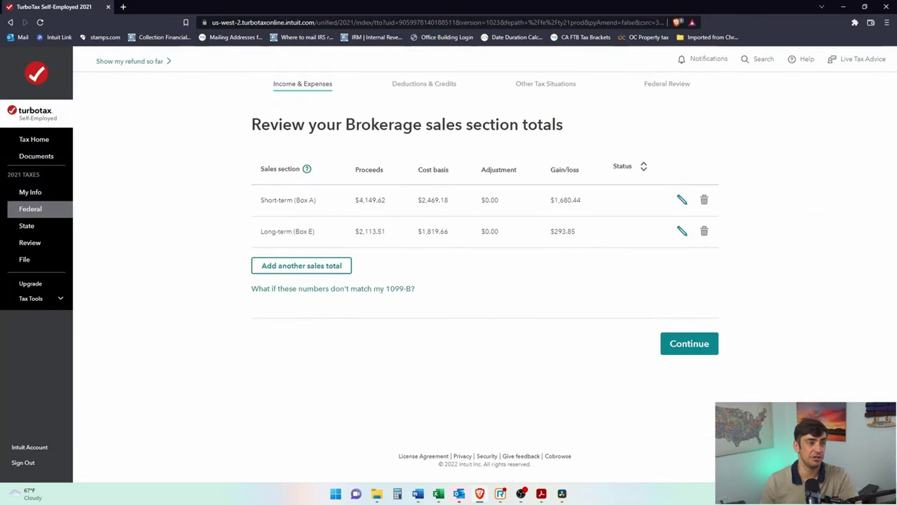
# Step: Start a third sales total with section Short-term basis not reported to IRS (noncovered)
pyautogui.click(327, 265)
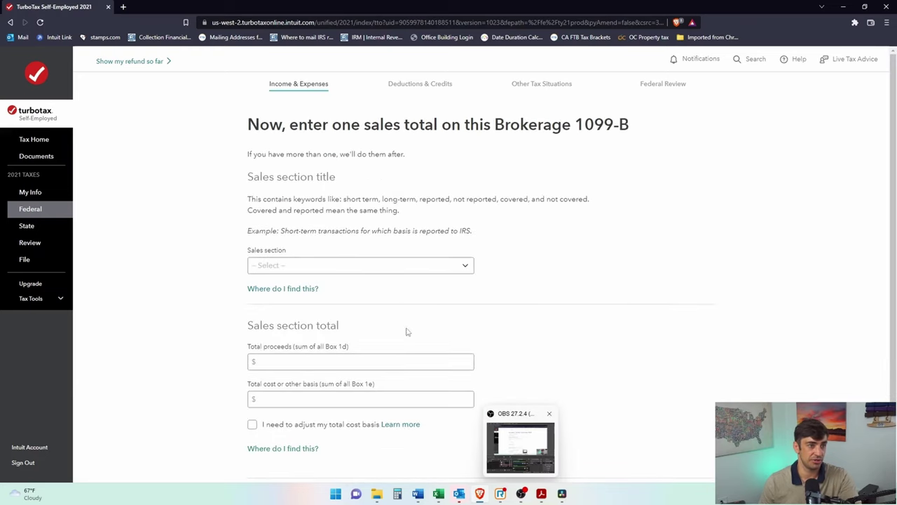
pyautogui.click(415, 268)
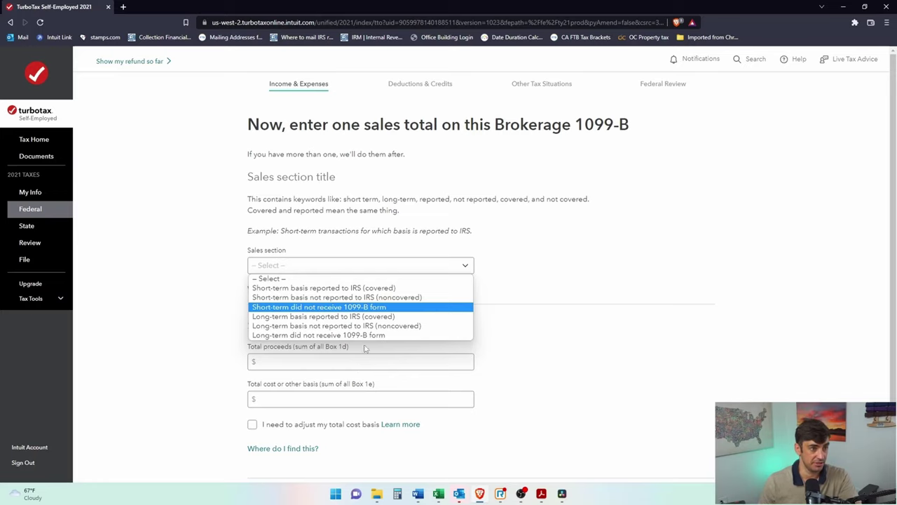
pyautogui.click(348, 299)
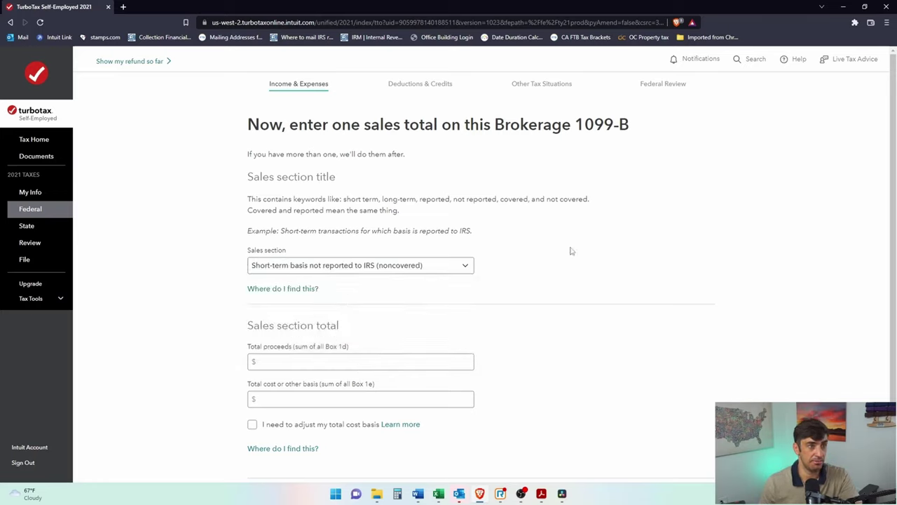
pyautogui.hotkey('alt', 'Tab')
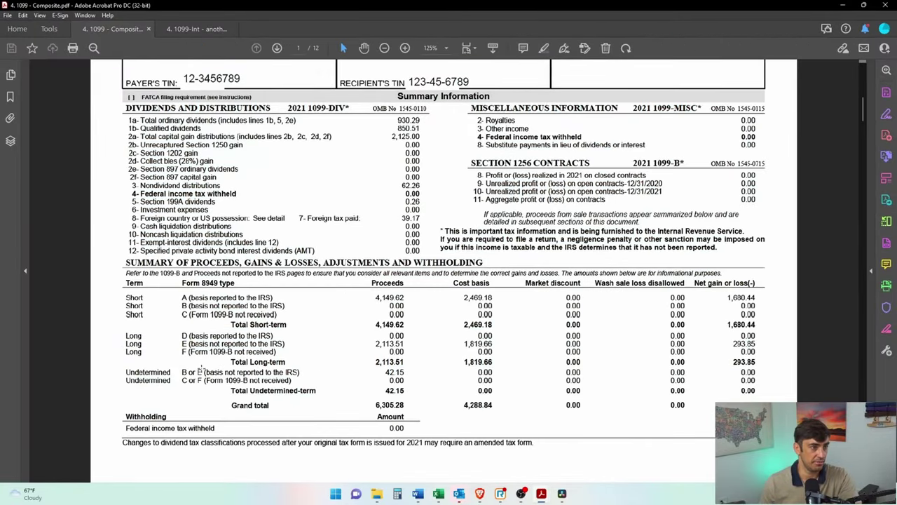
# Step: Compare the Short B, Long E and Undetermined B or E (42.15) rows in the 1099 summary
pyautogui.moveTo(205, 371); pyautogui.dragTo(180, 373)
pyautogui.moveTo(175, 301); pyautogui.dragTo(184, 302)
pyautogui.moveTo(196, 344); pyautogui.dragTo(160, 348)
pyautogui.moveTo(179, 302); pyautogui.dragTo(201, 309)
pyautogui.moveTo(127, 304); pyautogui.dragTo(207, 309)
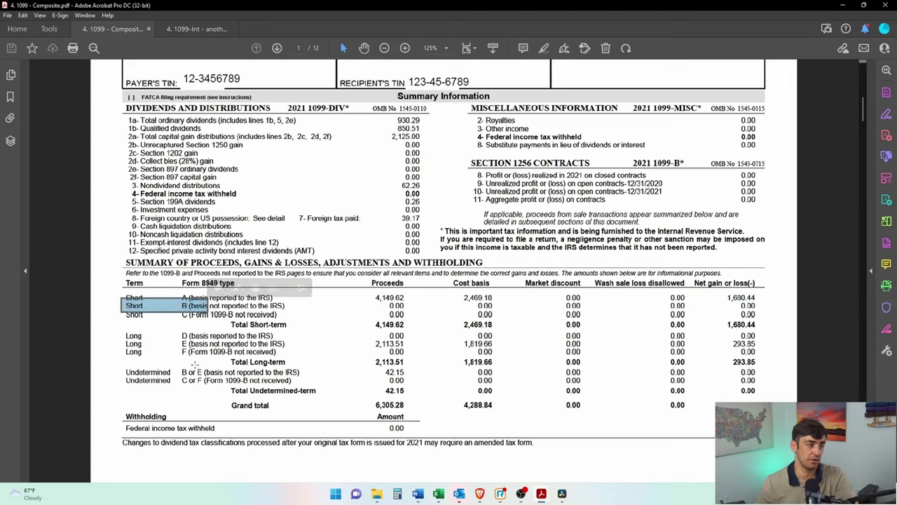
pyautogui.moveTo(120, 339); pyautogui.dragTo(210, 345)
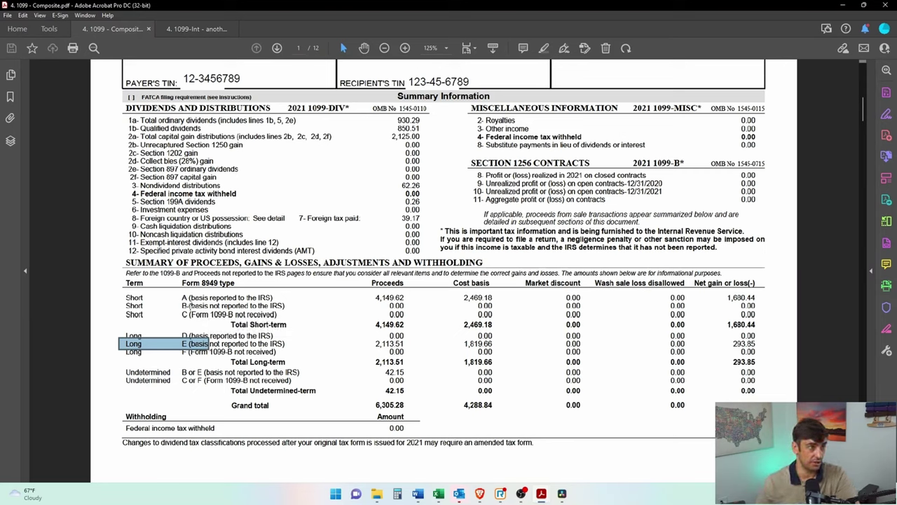
pyautogui.moveTo(191, 306); pyautogui.dragTo(112, 309)
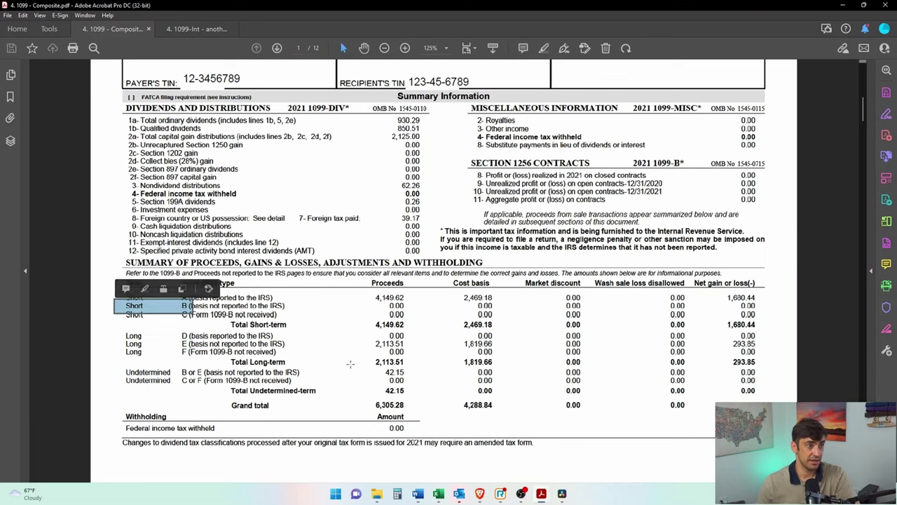
pyautogui.click(382, 373)
pyautogui.moveTo(415, 362); pyautogui.dragTo(122, 380)
# Step: Review the page 4 undetermined-term iShares Silver Trust transactions, proceeds and cost basis columns
pyautogui.click(276, 48)
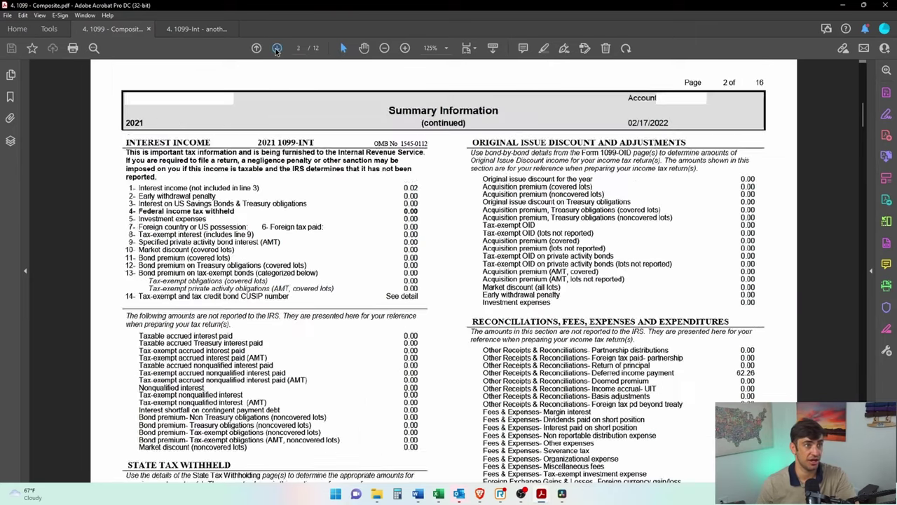
pyautogui.click(277, 48)
pyautogui.click(276, 48)
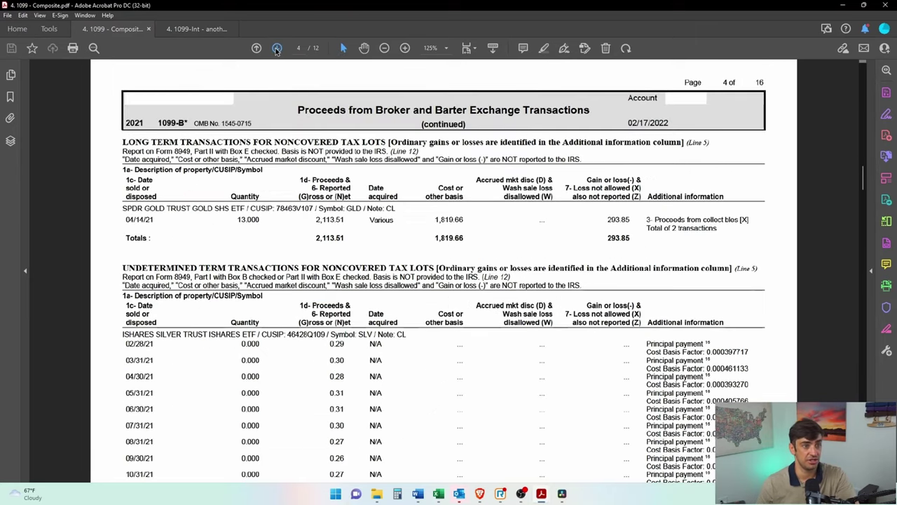
pyautogui.moveTo(110, 256); pyautogui.dragTo(573, 286)
pyautogui.scroll(-2, 199, 340)
pyautogui.click(64, 278)
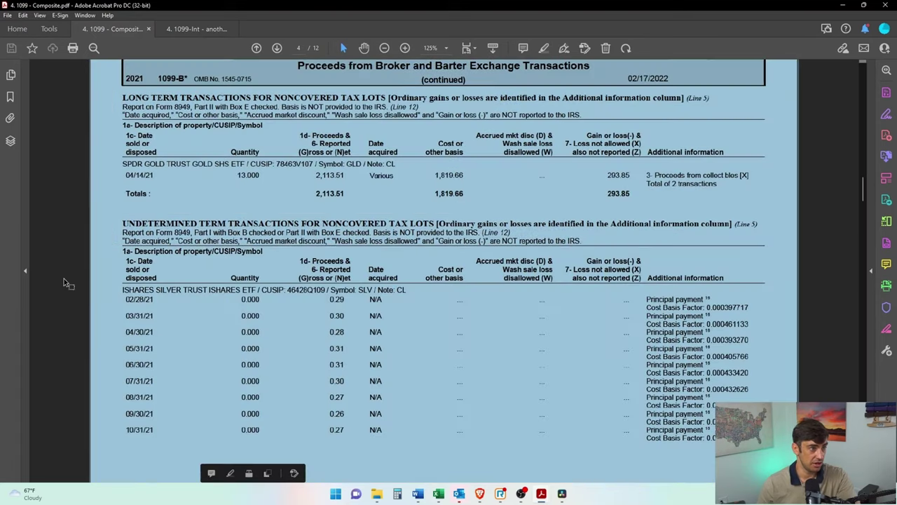
pyautogui.moveTo(117, 284); pyautogui.dragTo(347, 293)
pyautogui.click(322, 286)
pyautogui.moveTo(300, 258); pyautogui.dragTo(352, 283)
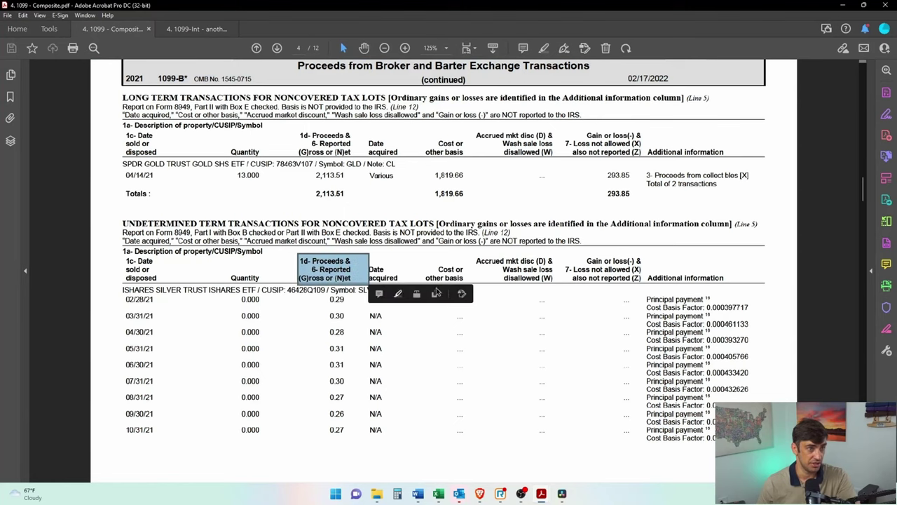
pyautogui.moveTo(427, 258); pyautogui.dragTo(359, 286)
pyautogui.click(490, 431)
pyautogui.moveTo(491, 441); pyautogui.dragTo(349, 280)
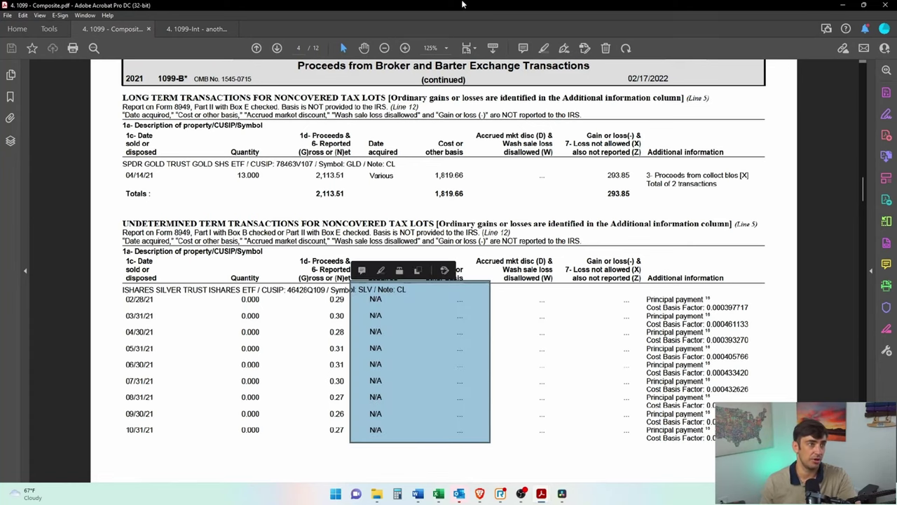
pyautogui.hotkey('alt', 'Tab')
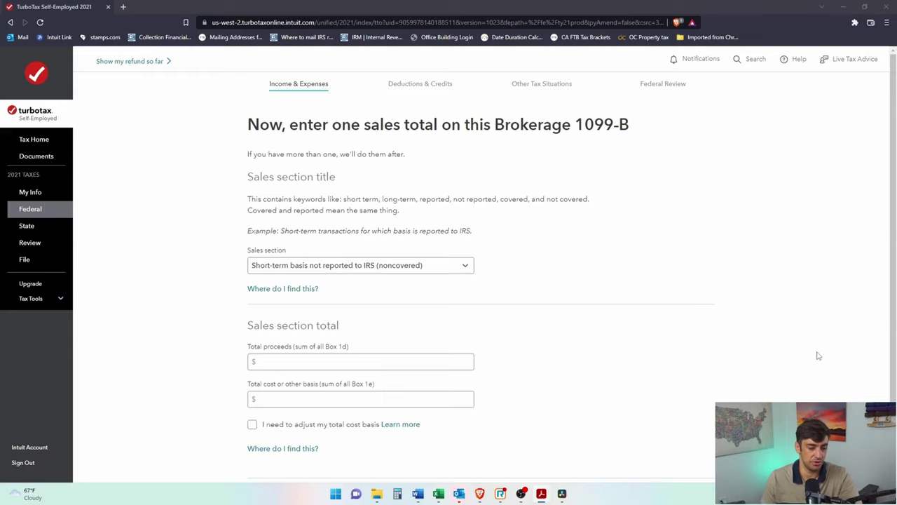
# Step: Save a short-term noncovered total of 42.15 proceeds and 0 cost basis, and accept the totals review
pyautogui.click(824, 355)
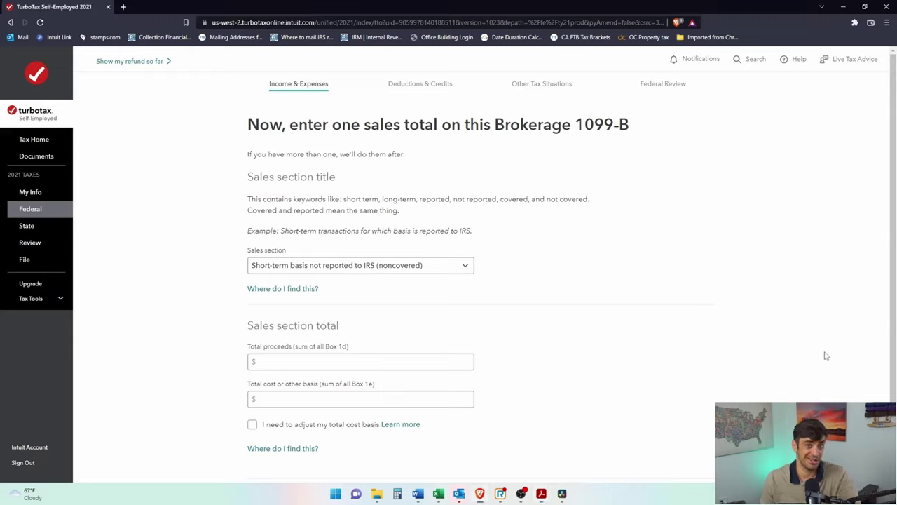
pyautogui.click(453, 364)
pyautogui.hotkey('alt', 'Tab')
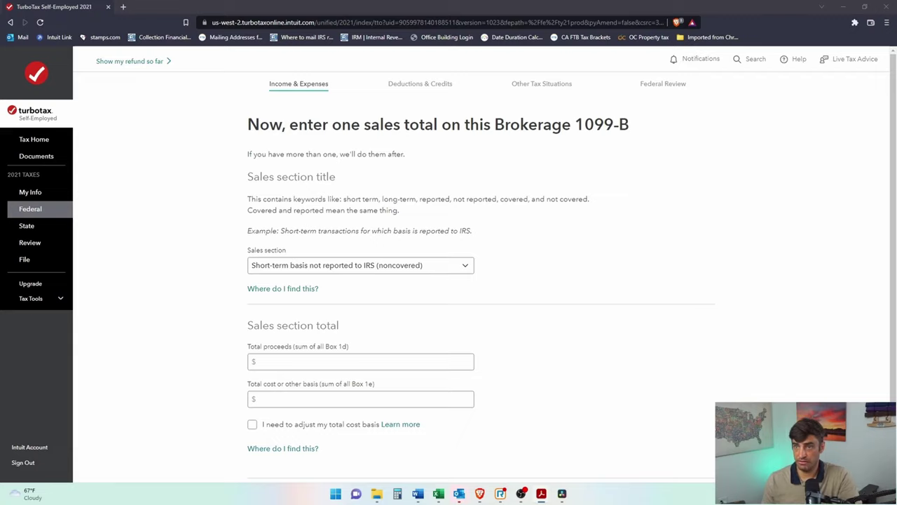
pyautogui.click(327, 361)
pyautogui.write('42.15')
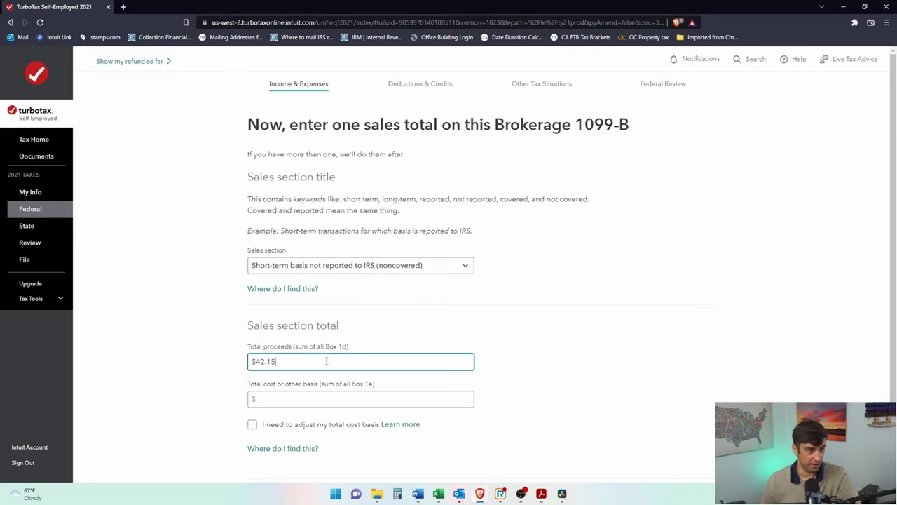
pyautogui.click(315, 400)
pyautogui.write('0')
pyautogui.scroll(-2, 705, 436)
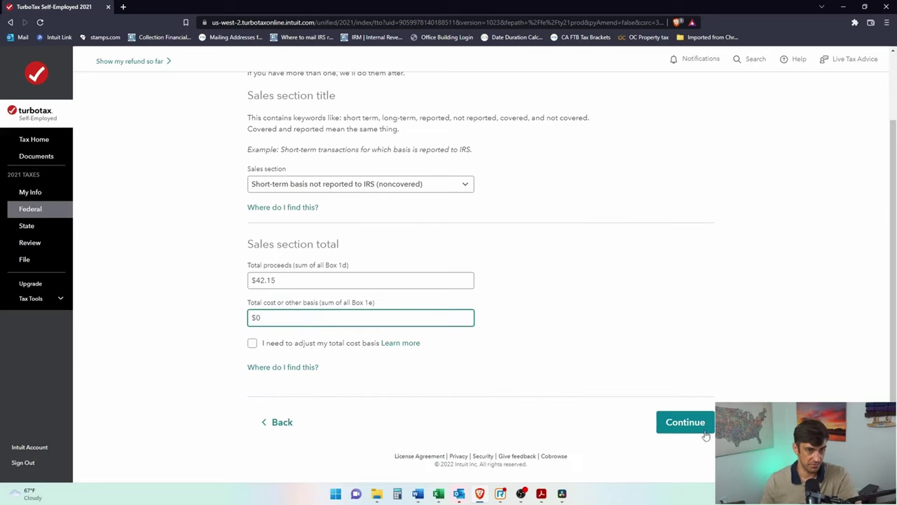
pyautogui.click(703, 431)
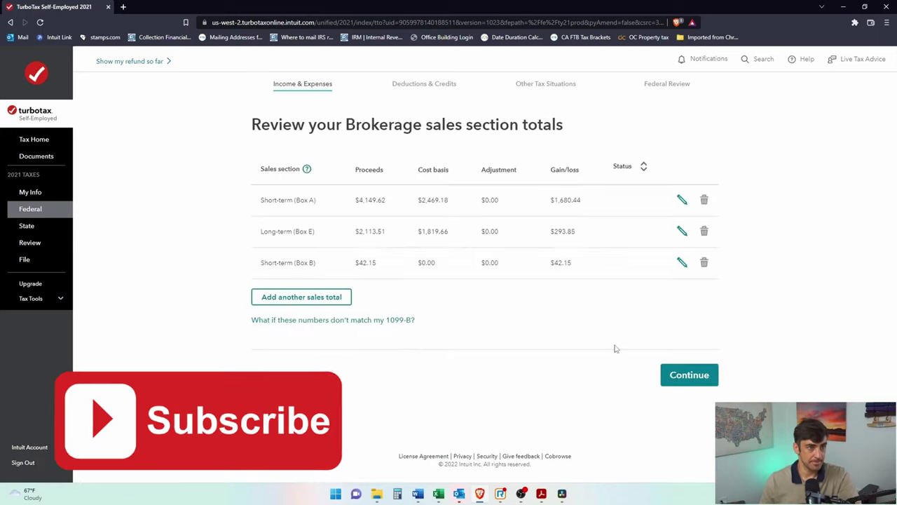
pyautogui.click(686, 377)
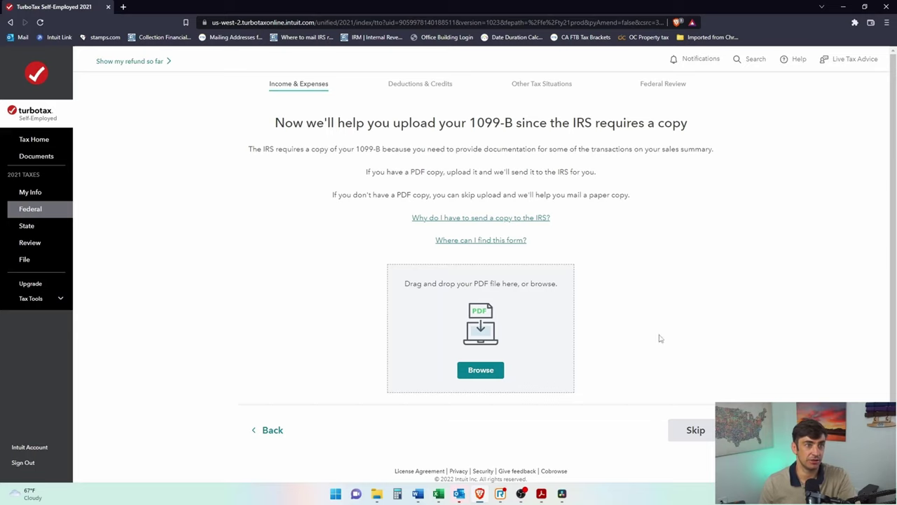
# Step: Upload '4. 1099 - Composite.pdf' as the 1099-B copy and continue
pyautogui.click(480, 370)
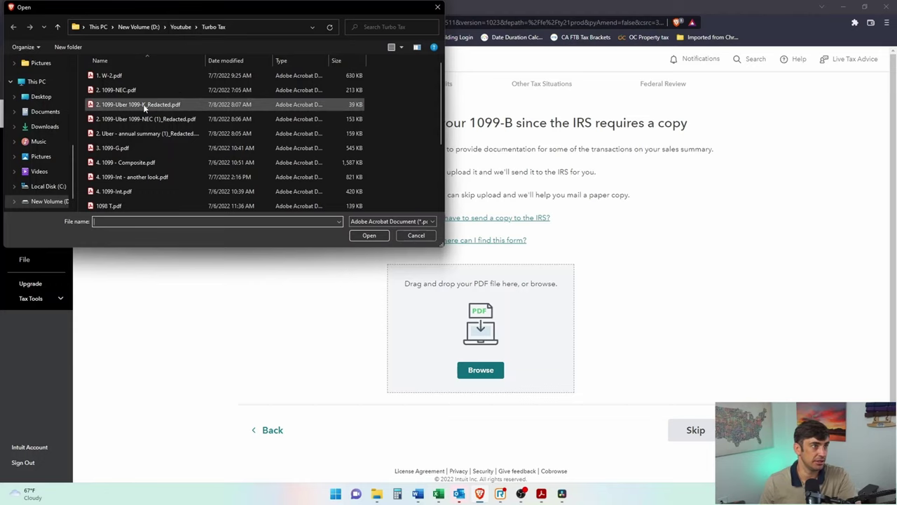
pyautogui.click(160, 163)
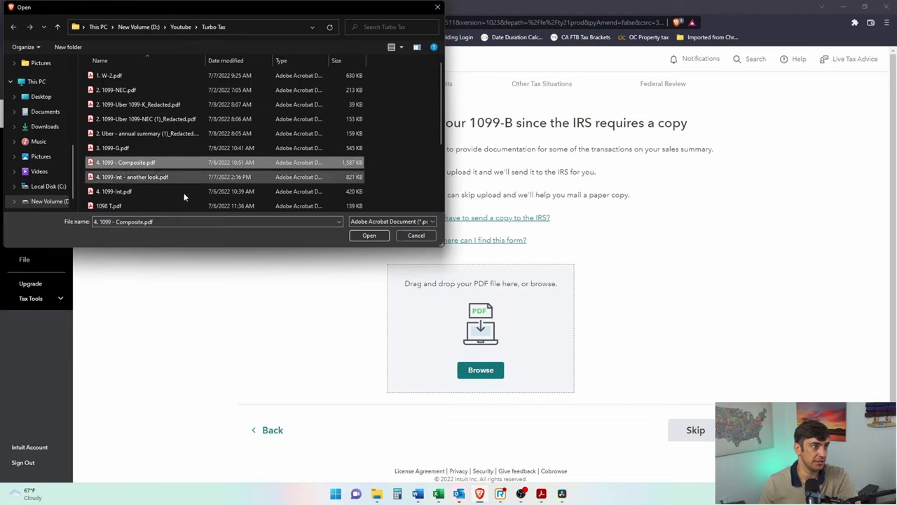
pyautogui.click(385, 237)
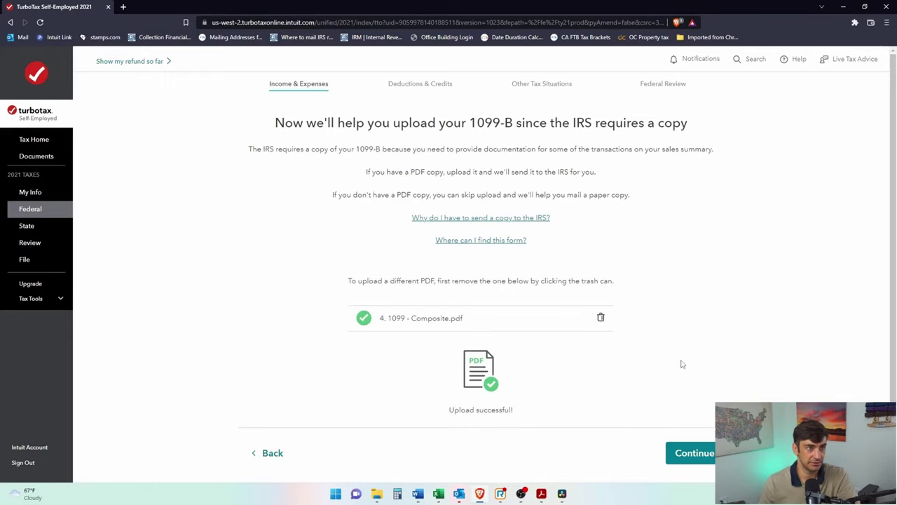
pyautogui.click(703, 454)
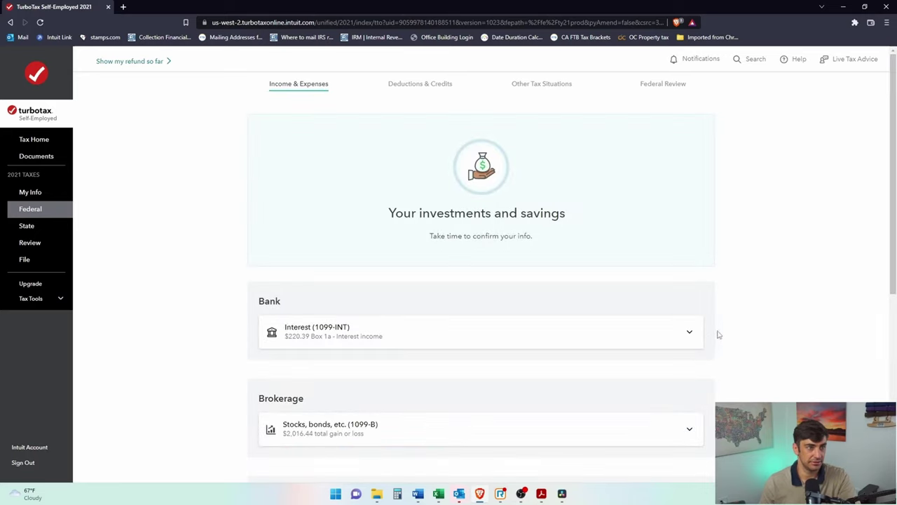
# Step: Confirm the investments list and review the $4,142 capital gains and $939 refund summary
pyautogui.scroll(-5, 761, 302)
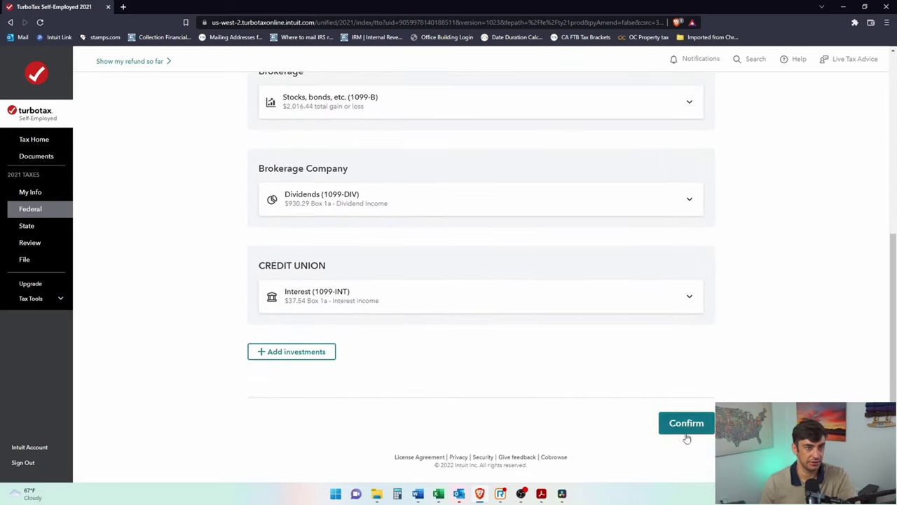
pyautogui.scroll(3, 521, 300)
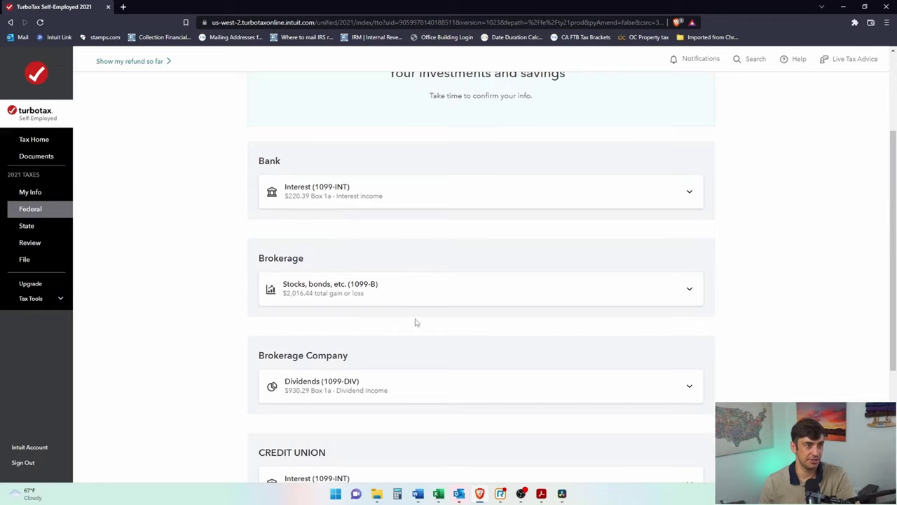
pyautogui.scroll(-2, 379, 361)
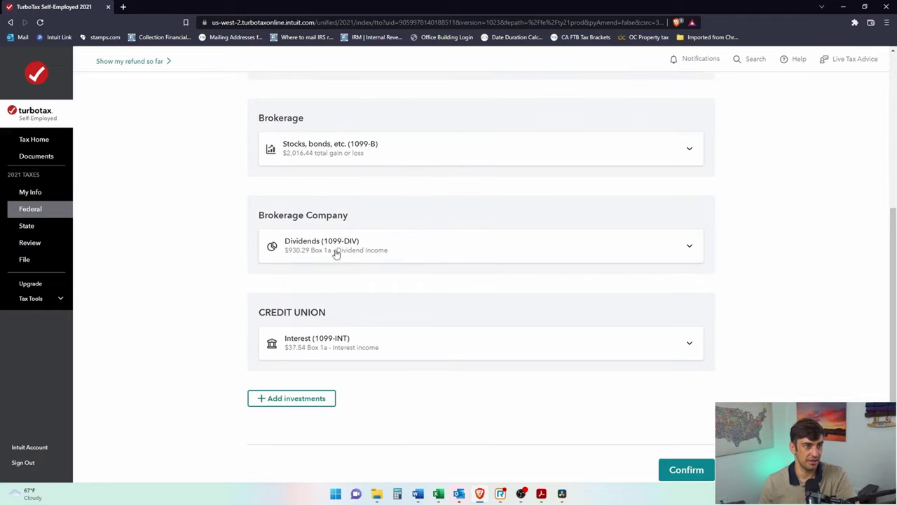
pyautogui.click(673, 471)
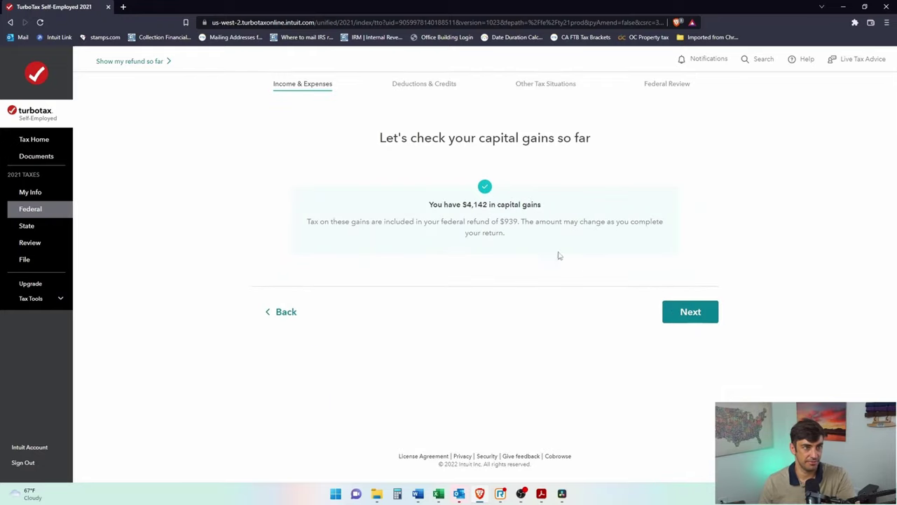
pyautogui.moveTo(463, 203); pyautogui.dragTo(482, 205)
pyautogui.moveTo(495, 221); pyautogui.dragTo(530, 221)
pyautogui.click(686, 316)
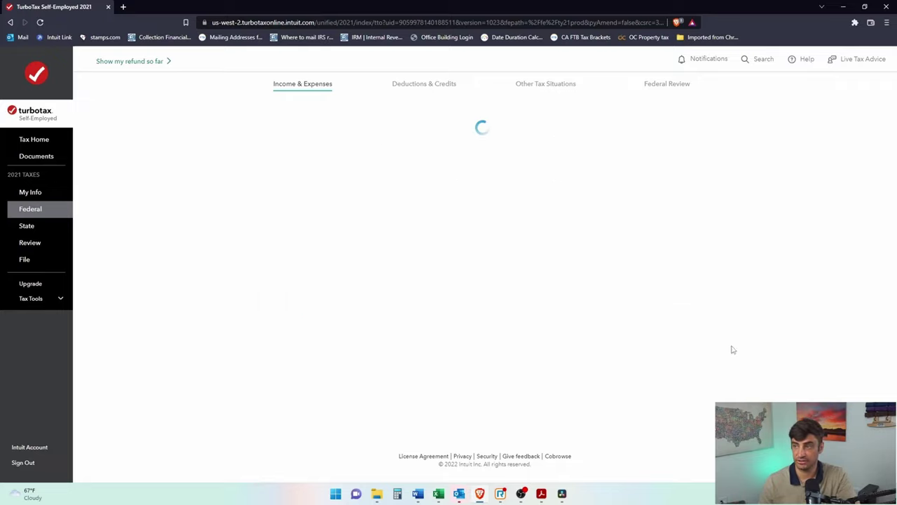